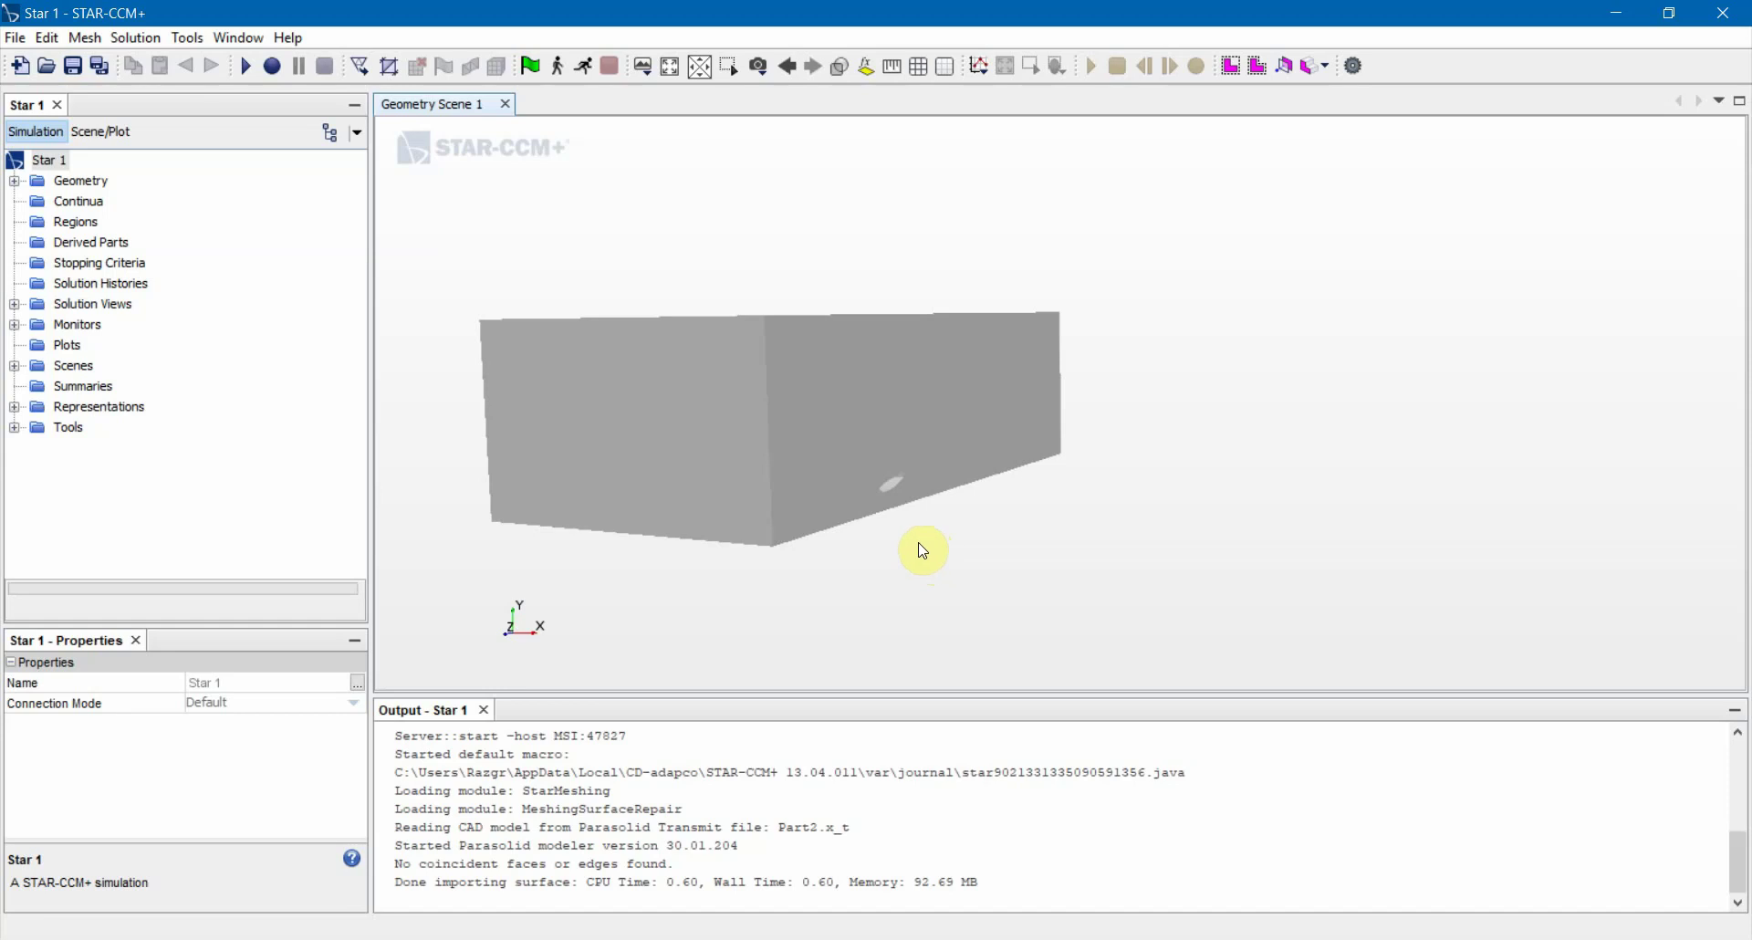
# Orbit and zoom the imported box to inspect it from several angles
pyautogui.moveTo(850, 508)
pyautogui.mouseDown()
pyautogui.moveTo(785, 463)
pyautogui.moveTo(843, 503)
pyautogui.mouseUp()
pyautogui.moveTo(847, 563); pyautogui.dragTo(1106, 563)
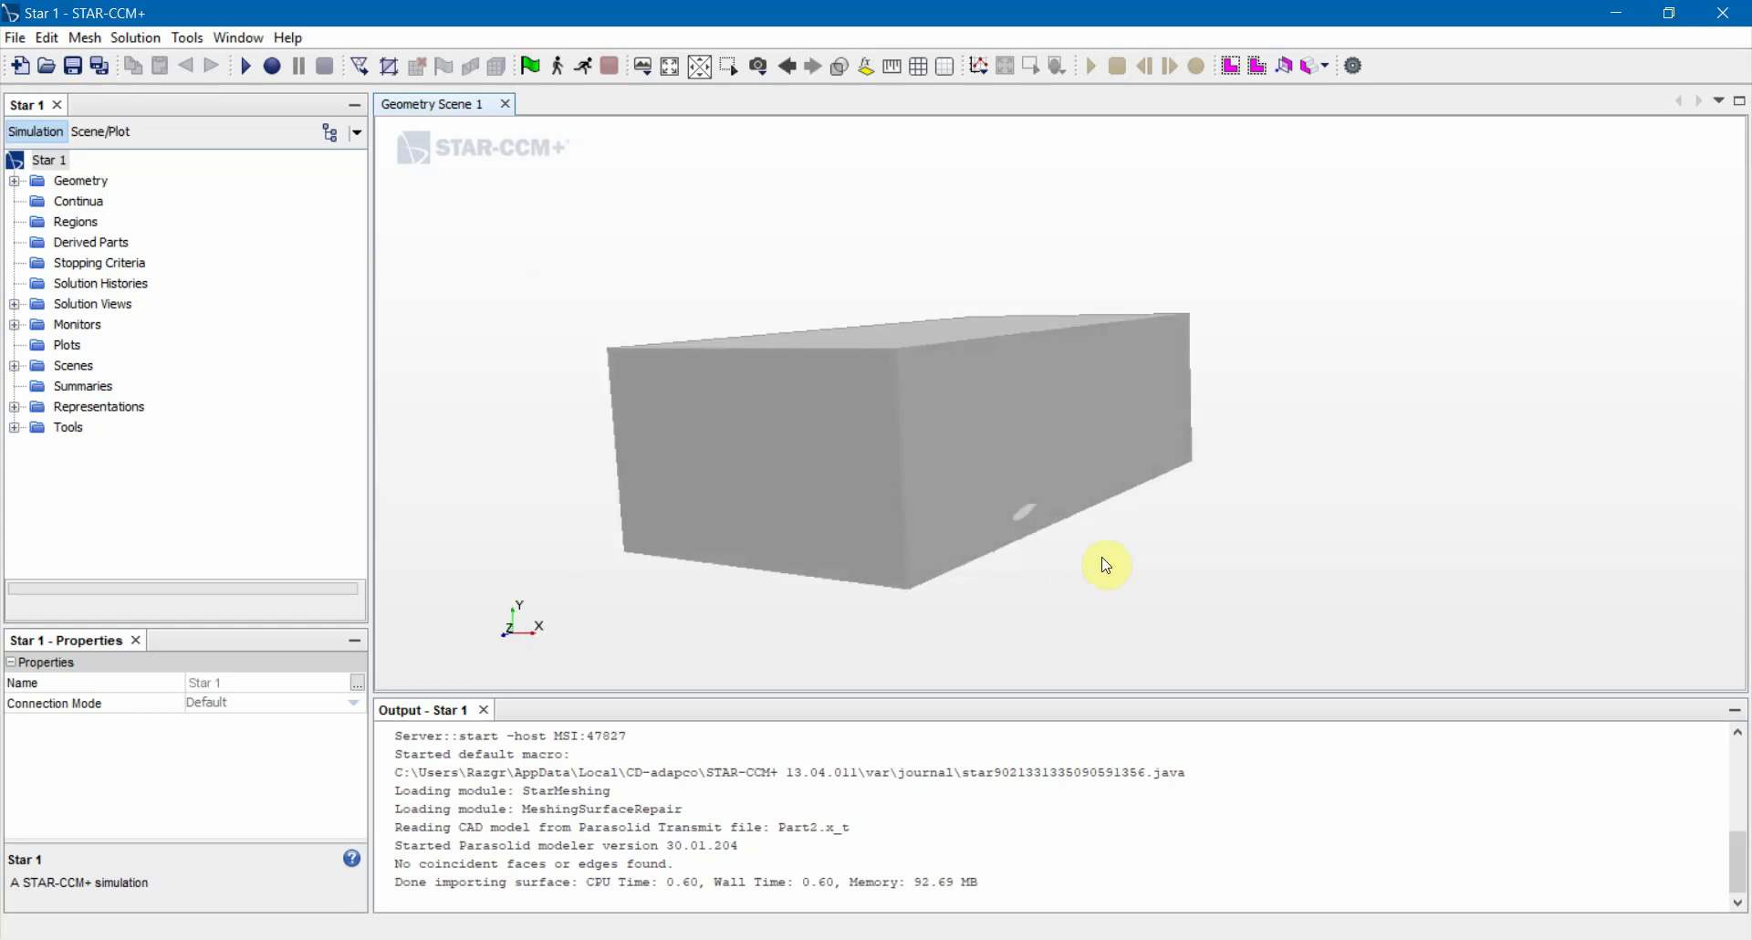
pyautogui.scroll(10, 995, 524)
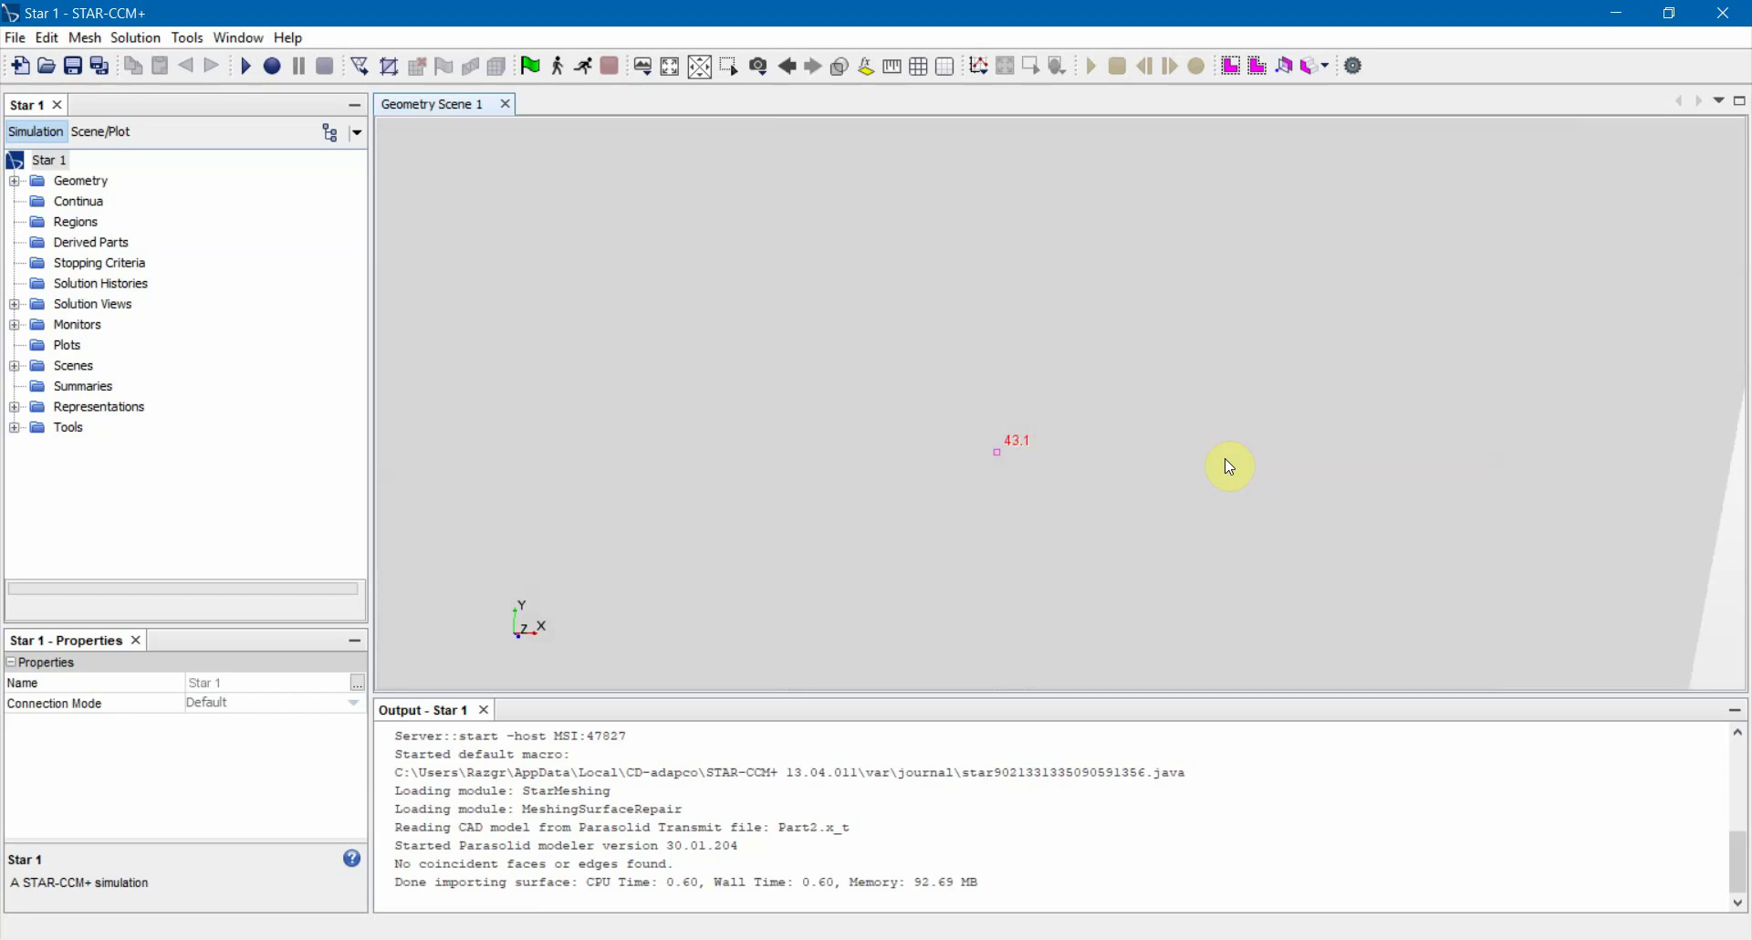
pyautogui.moveTo(1229, 465); pyautogui.dragTo(865, 525)
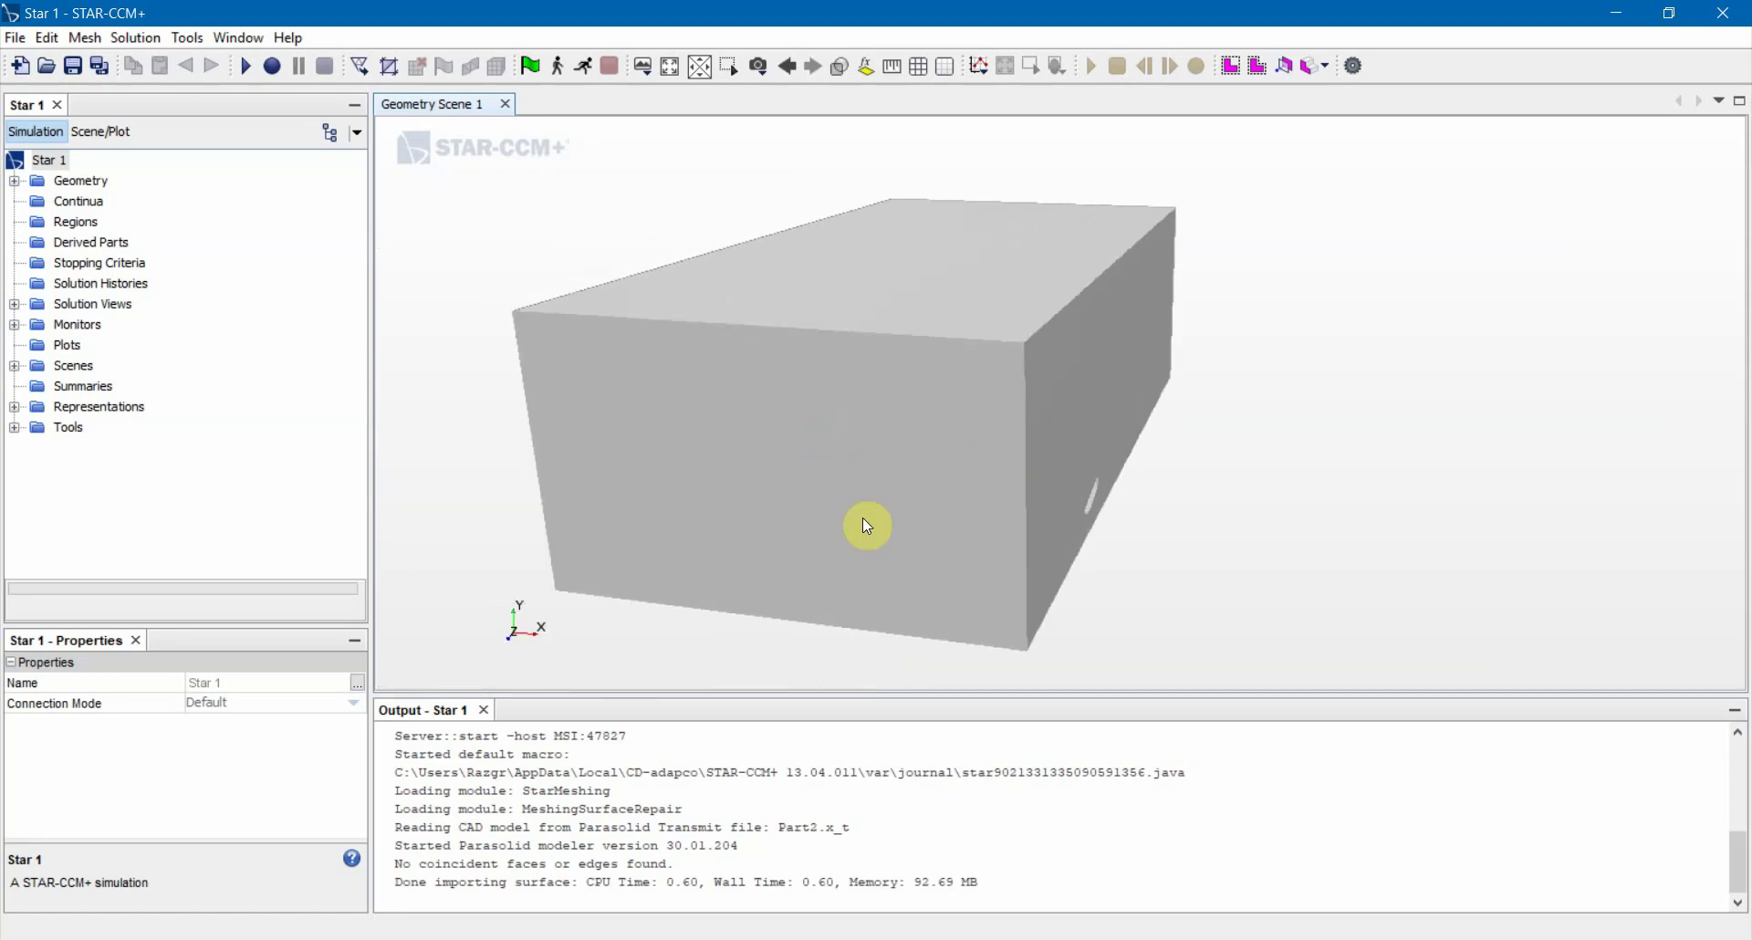
# Expand Geometry > Parts > Part2 in the simulation tree to reveal its Surfaces and Curves
pyautogui.click(17, 160)
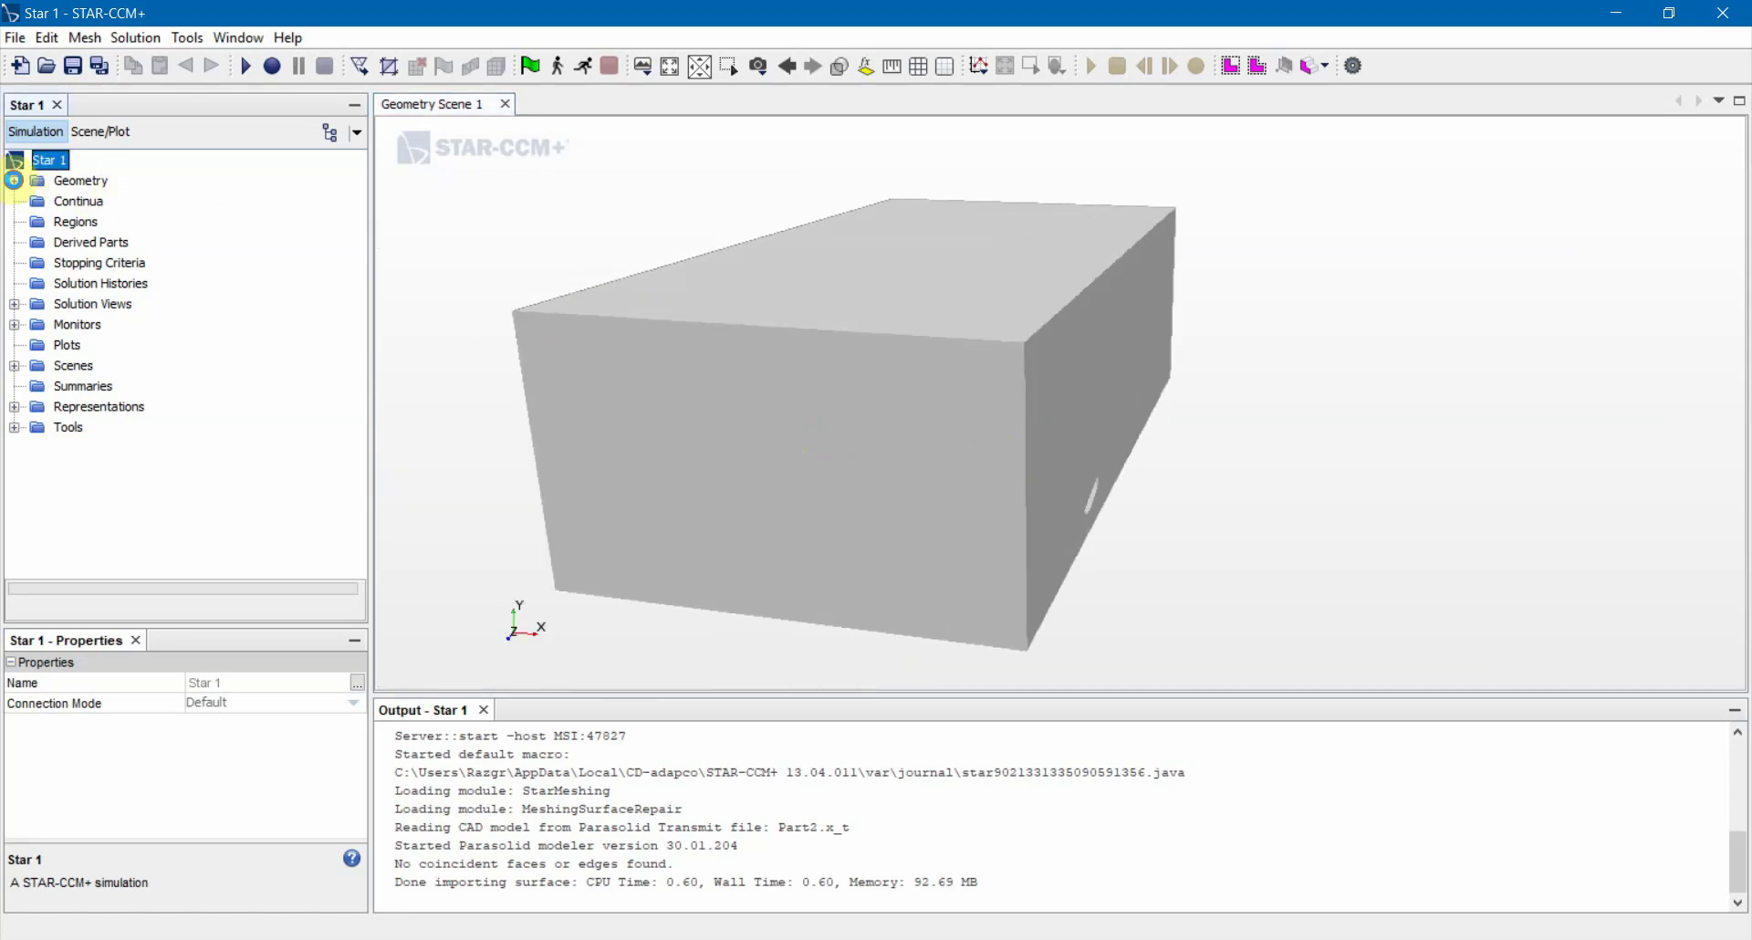
pyautogui.click(14, 179)
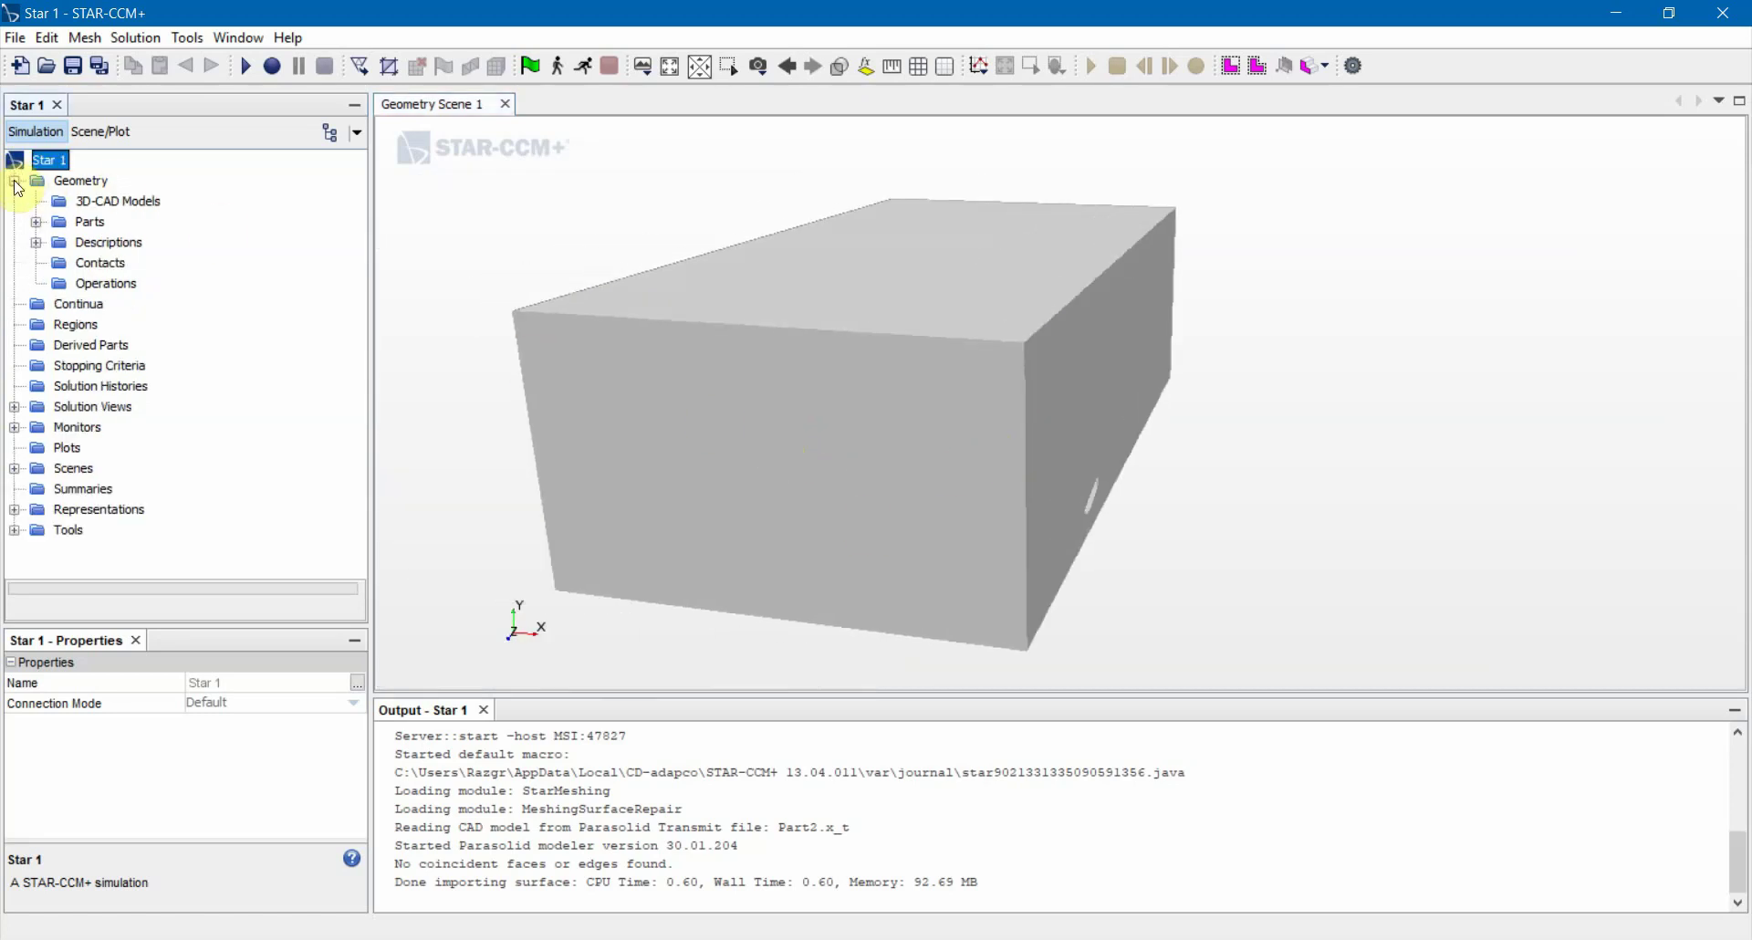
pyautogui.click(37, 222)
pyautogui.click(58, 242)
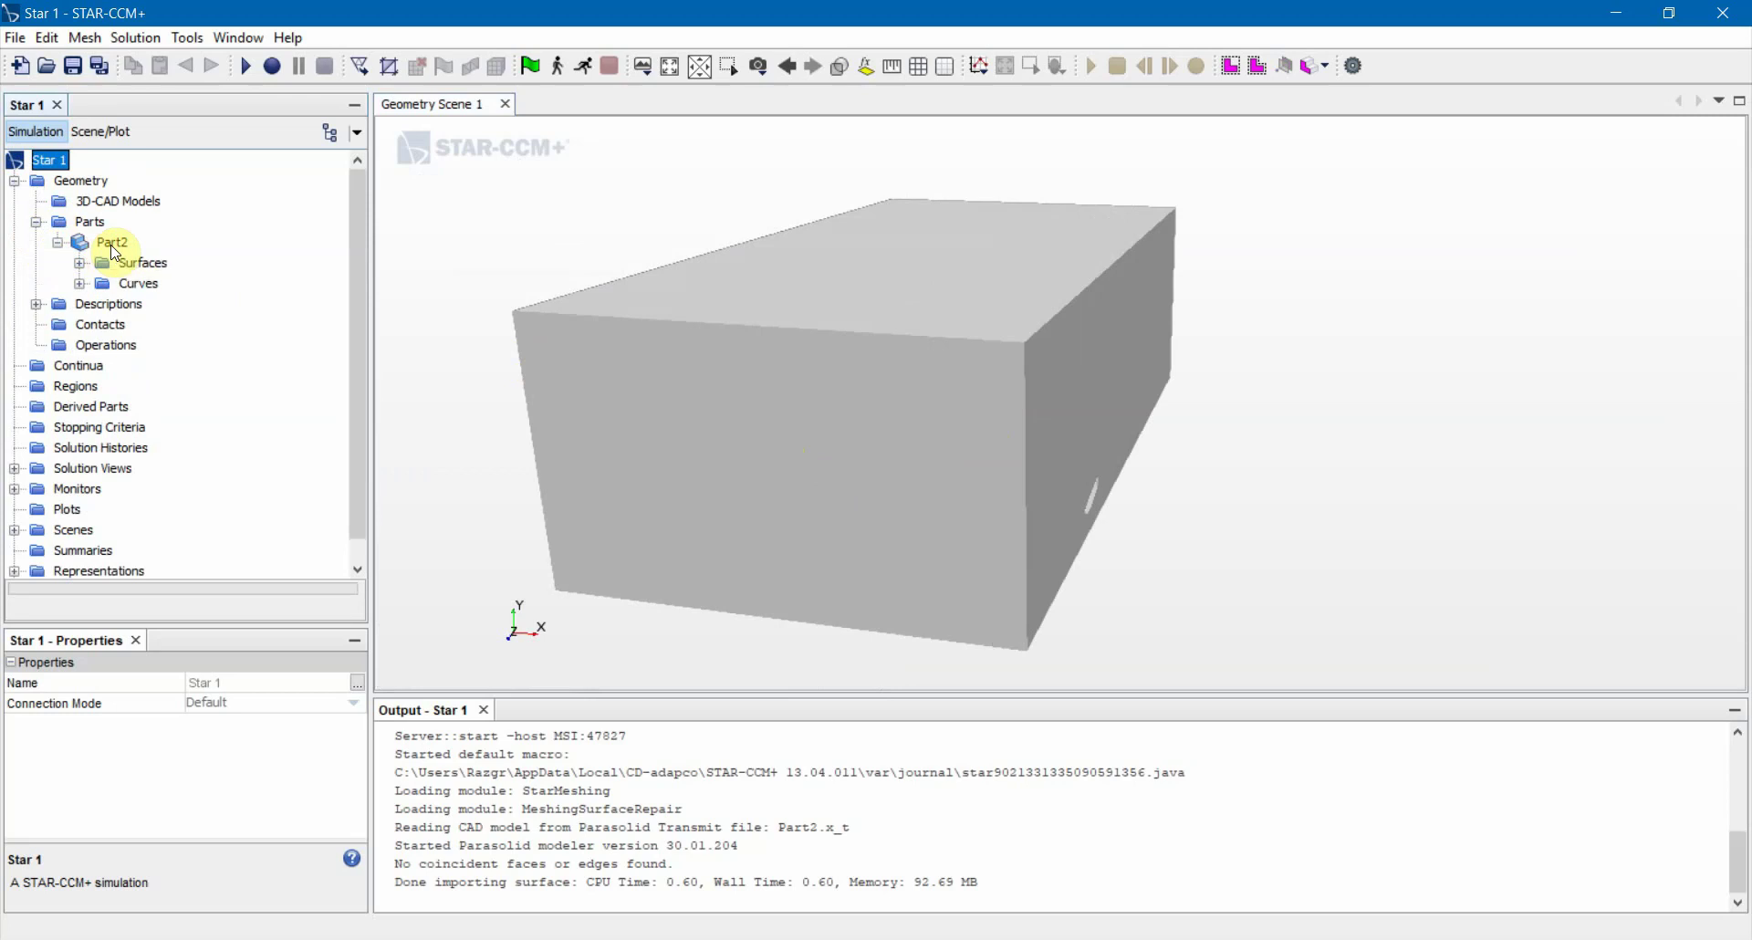
pyautogui.click(80, 263)
pyautogui.click(155, 283)
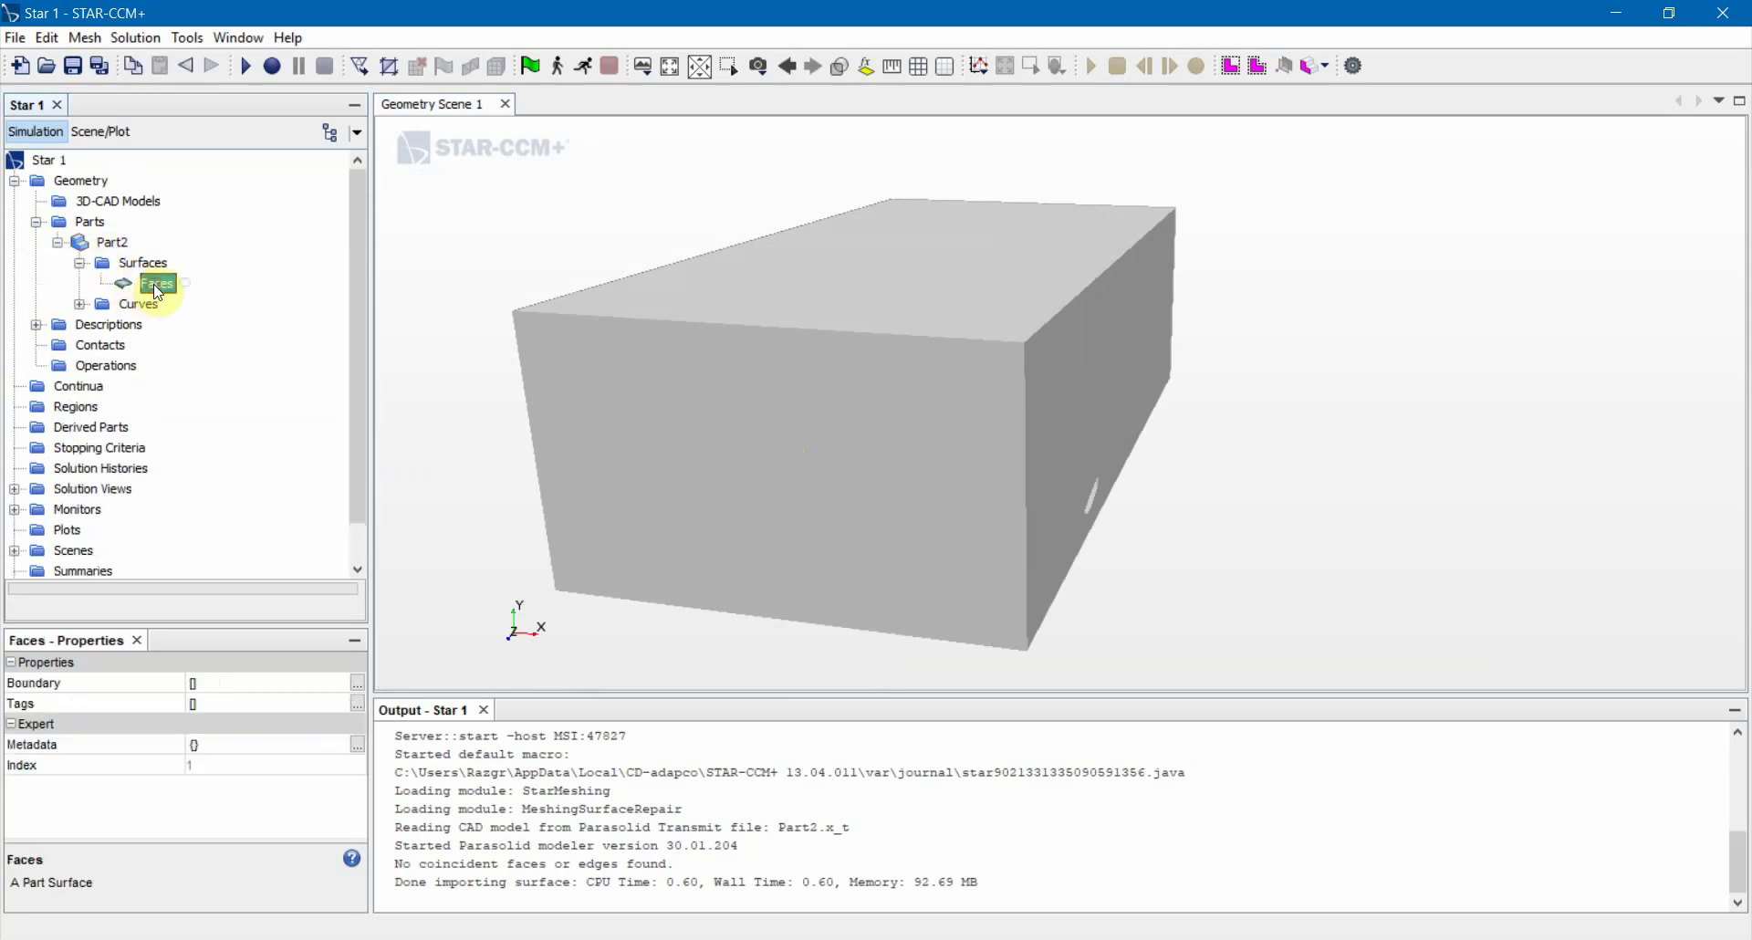
pyautogui.scroll(5, 1083, 465)
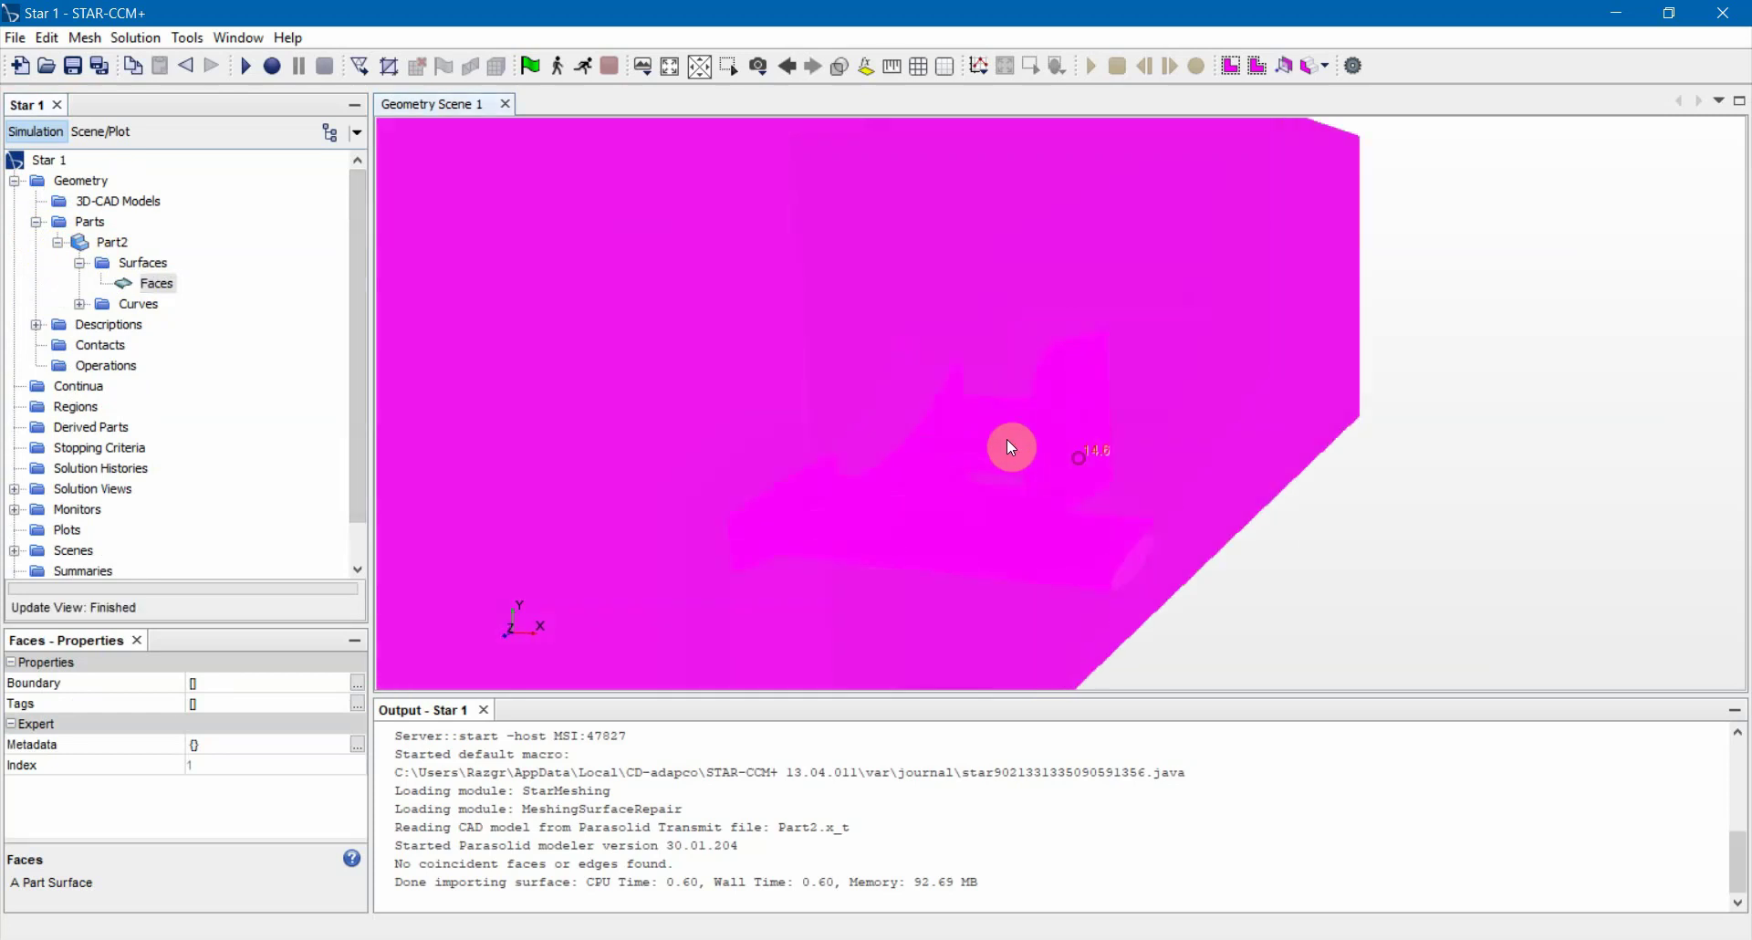
pyautogui.scroll(-5, 1011, 447)
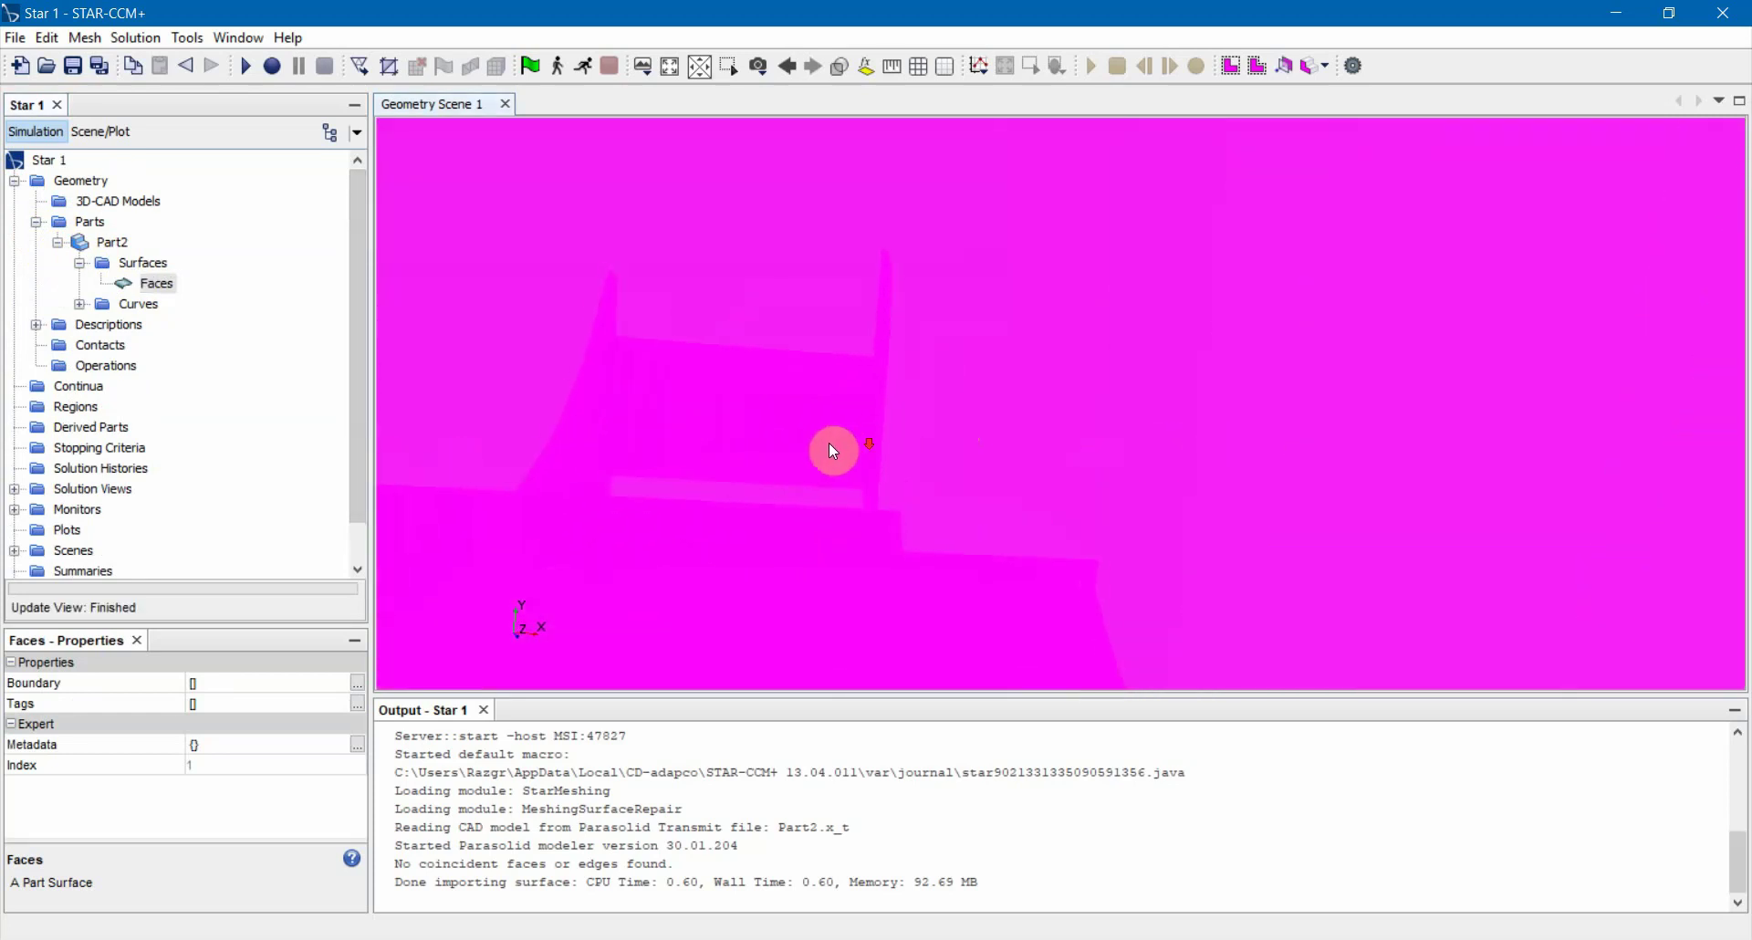
pyautogui.scroll(-1, 827, 446)
pyautogui.scroll(3, 823, 440)
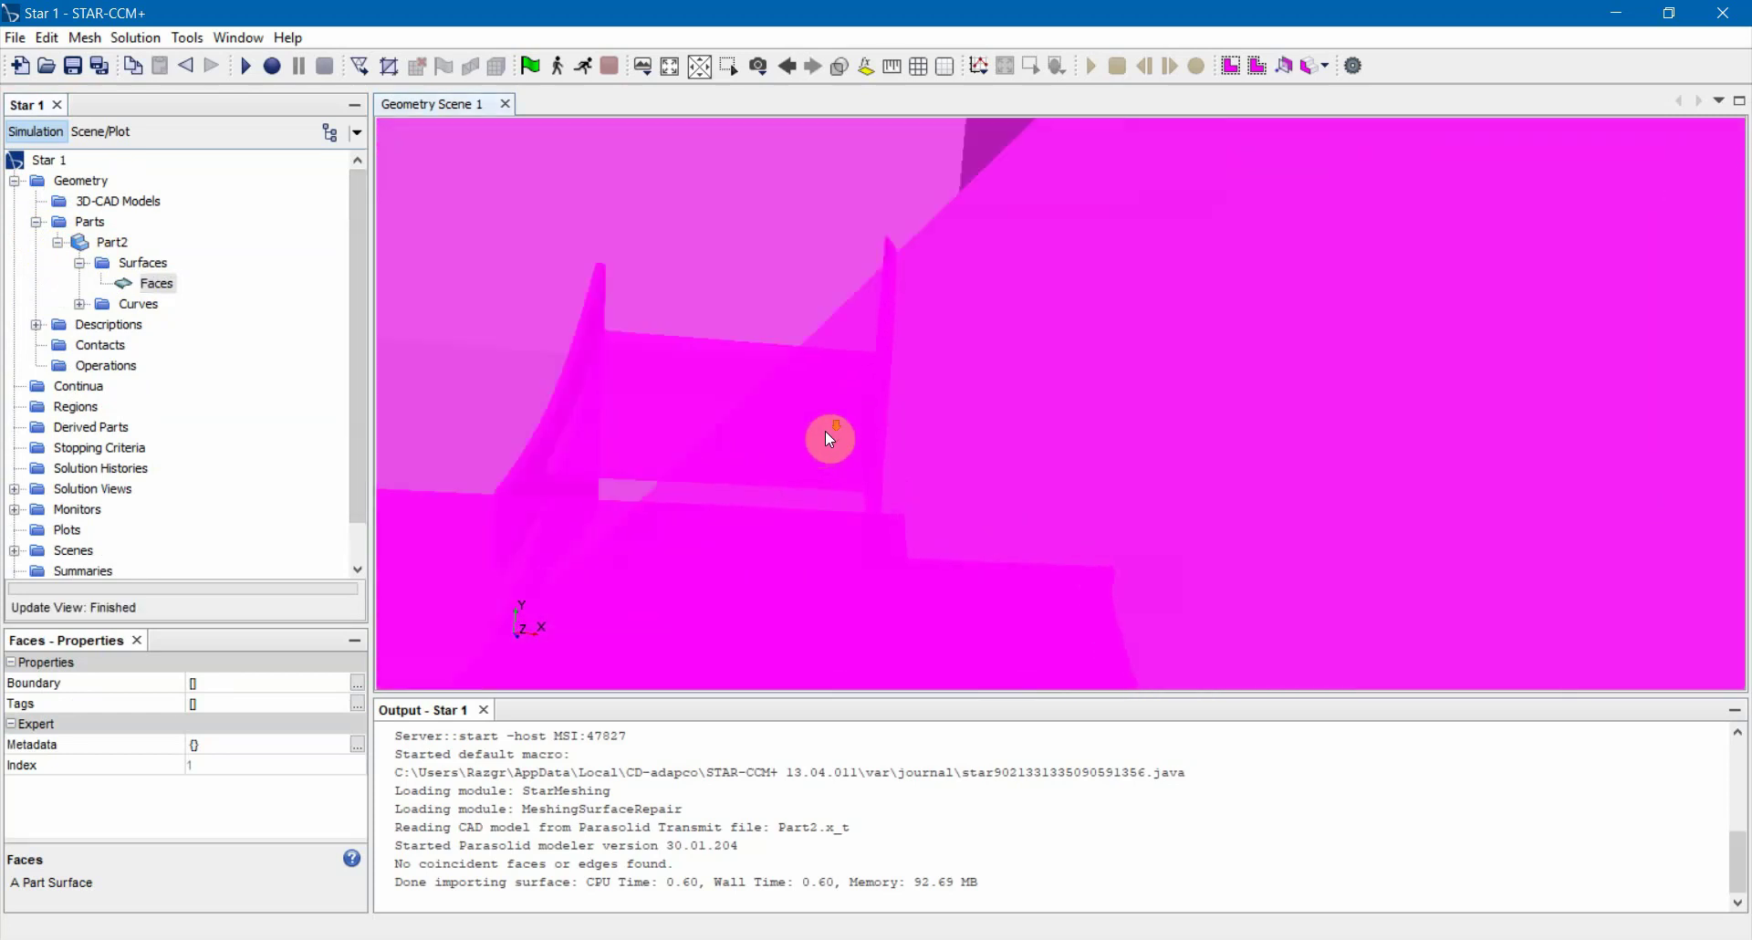
pyautogui.moveTo(825, 438); pyautogui.dragTo(1031, 398)
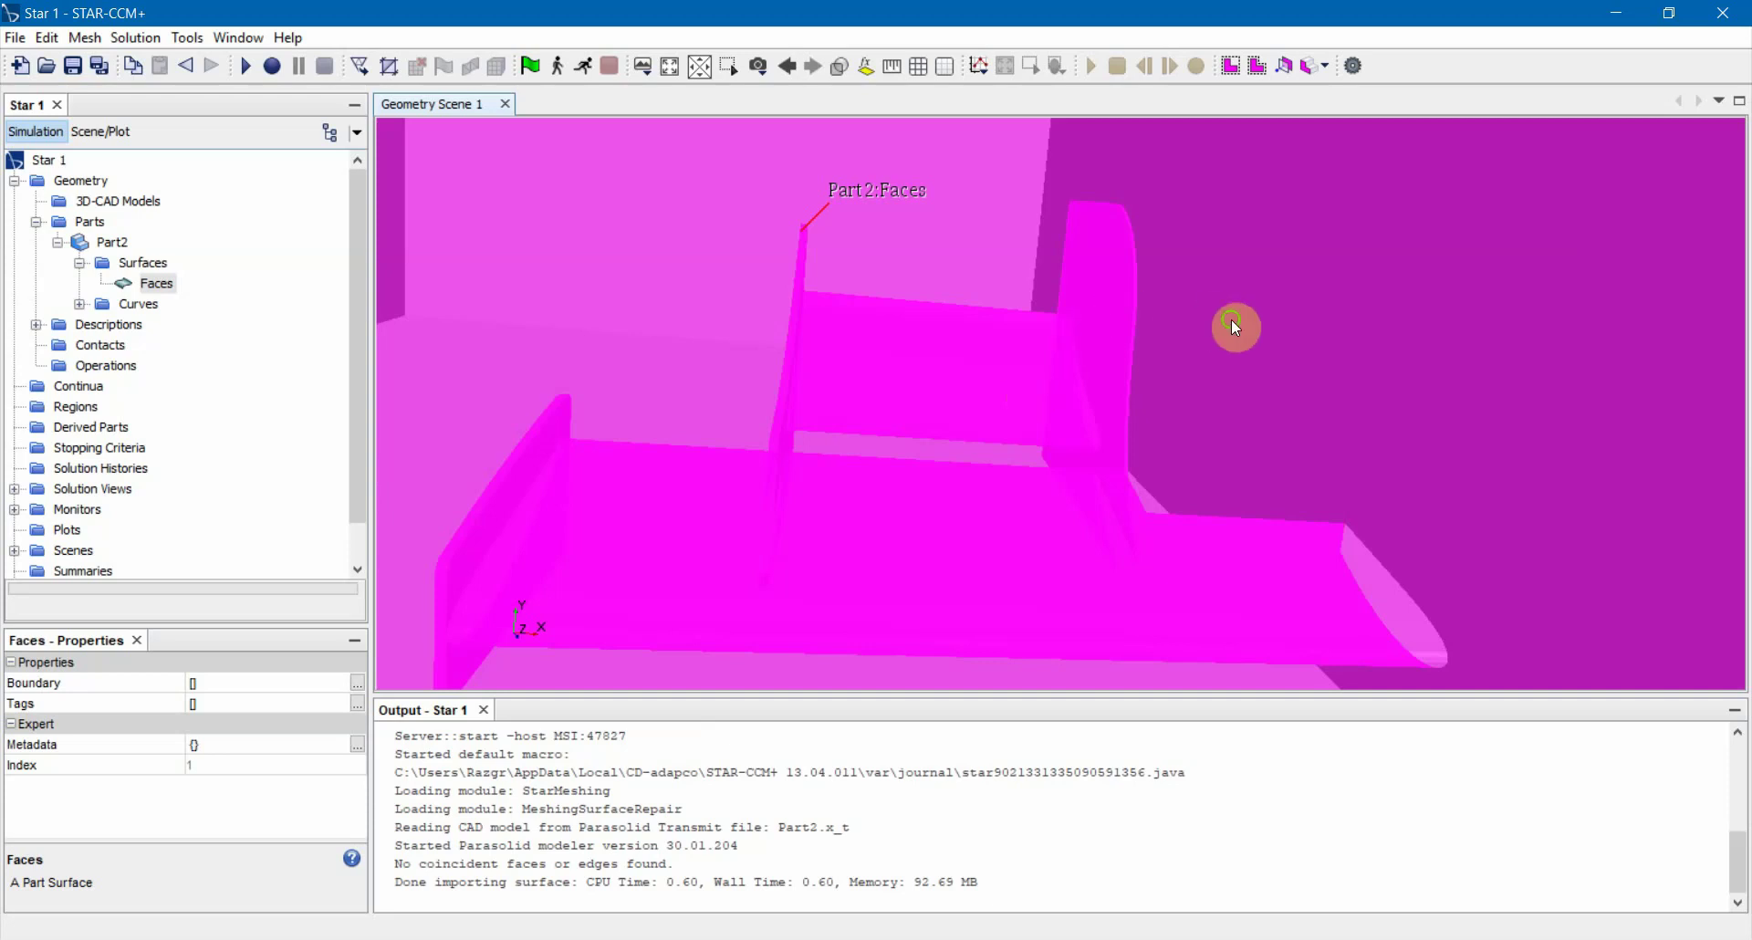
pyautogui.scroll(-10, 1204, 378)
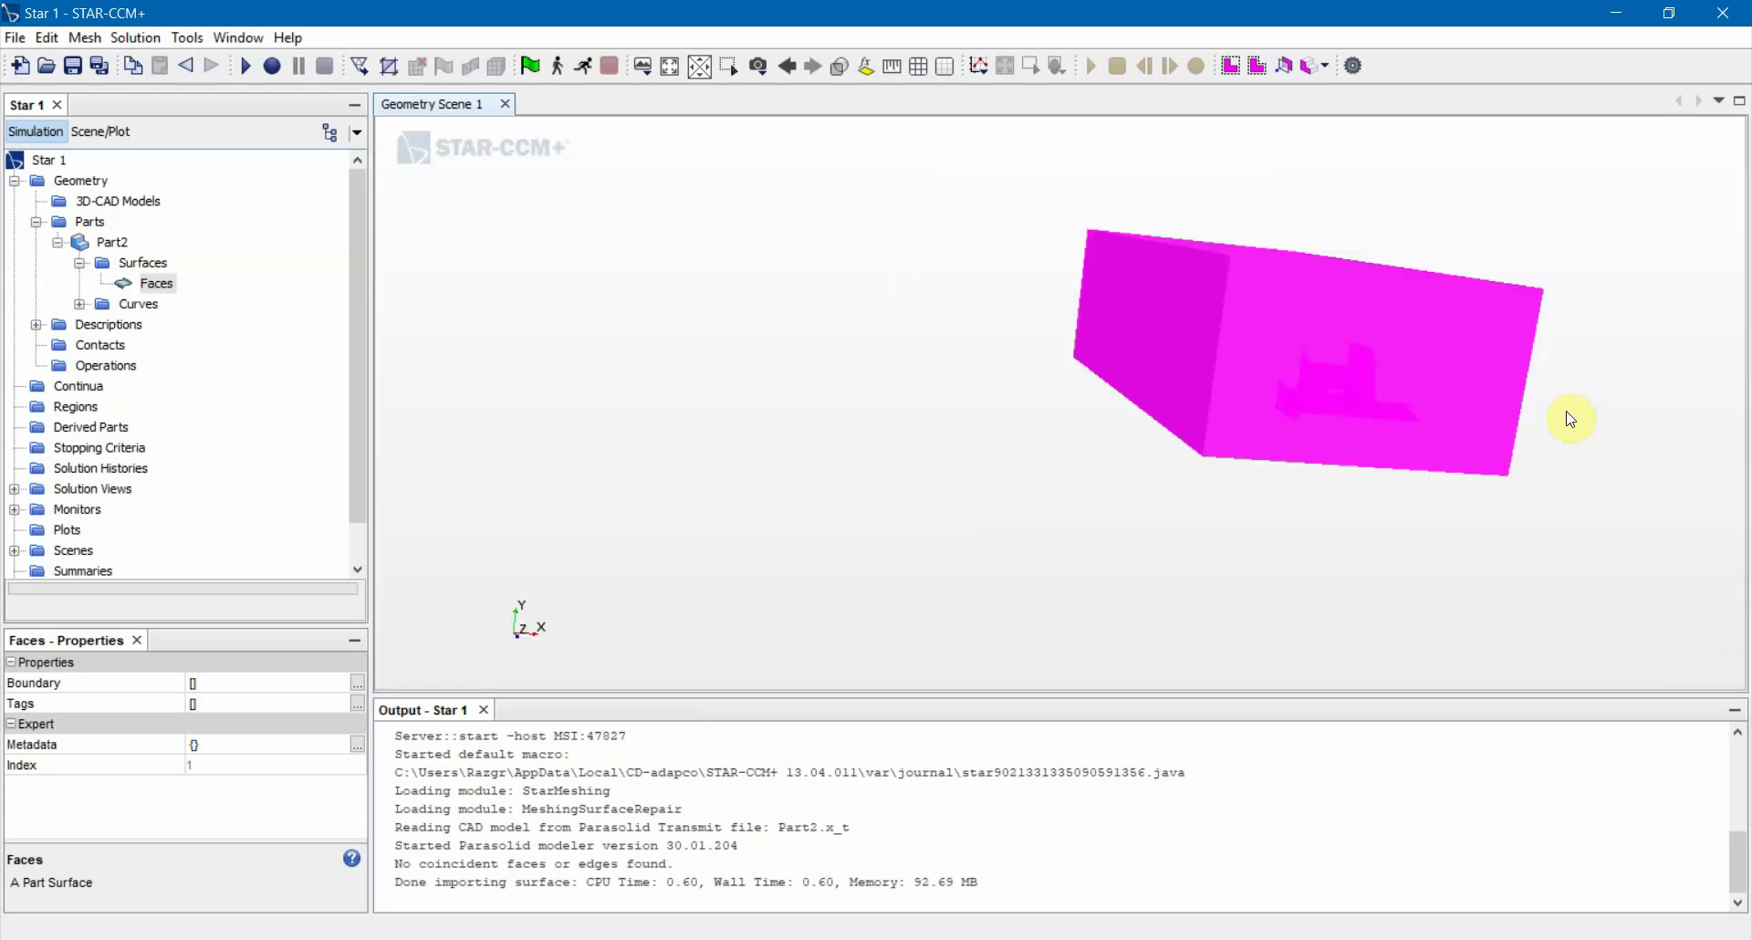
pyautogui.click(1570, 419)
pyautogui.scroll(-8, 1303, 376)
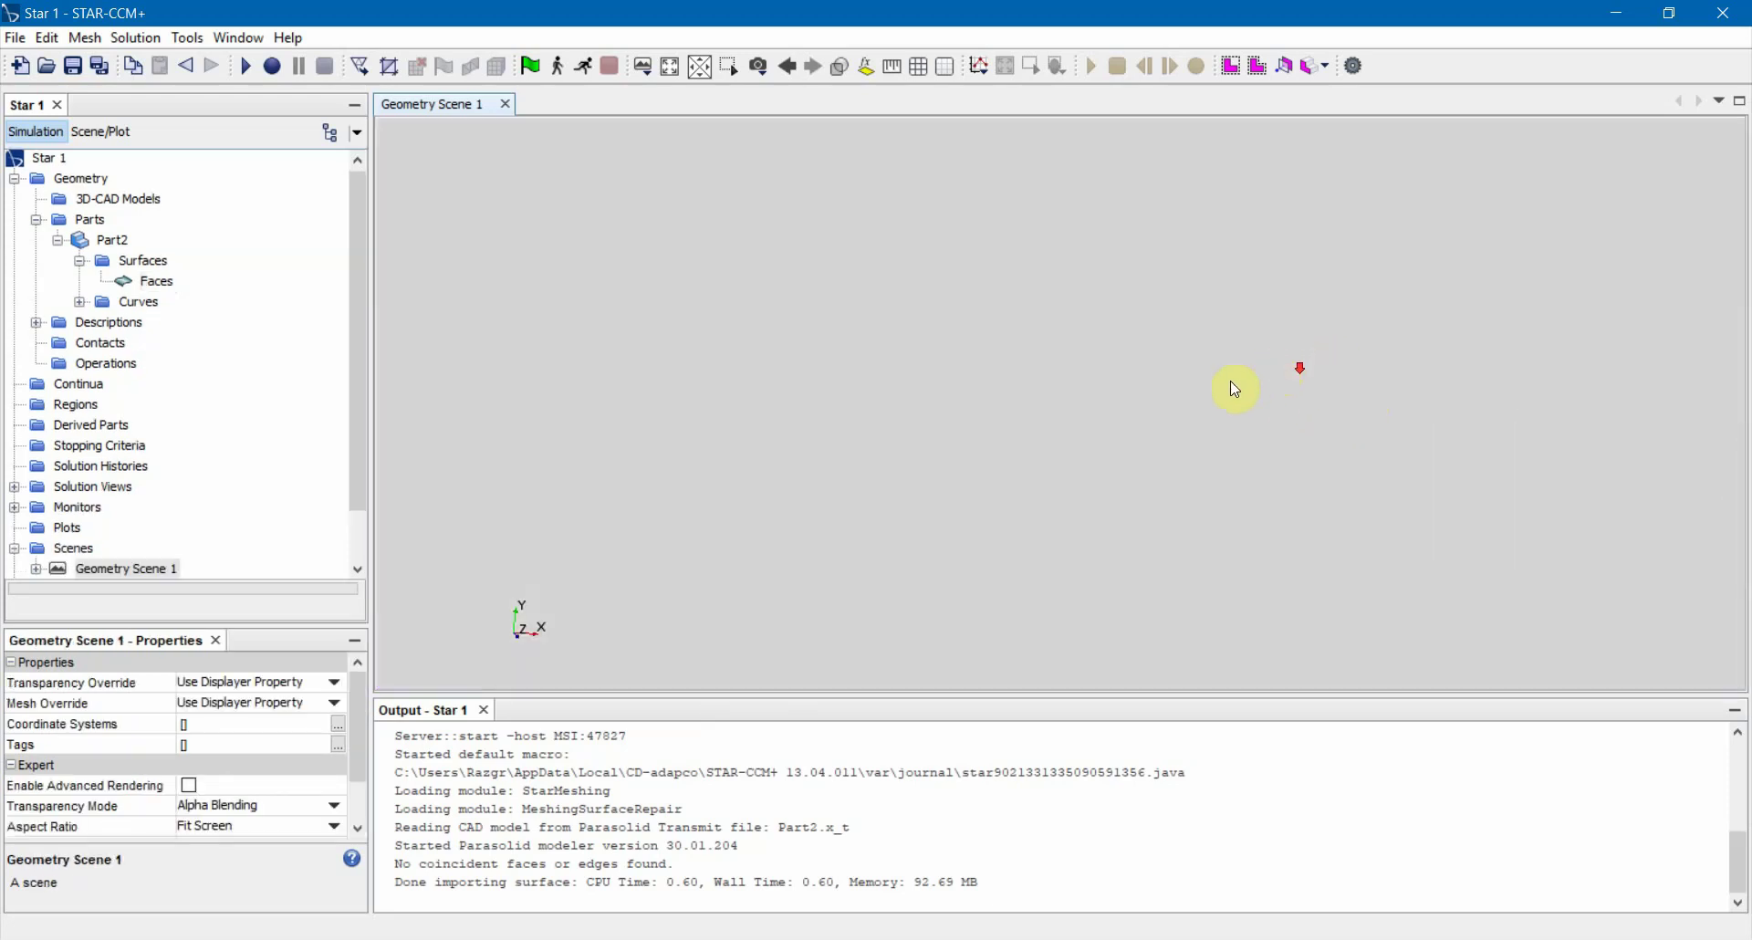
pyautogui.scroll(12, 1013, 419)
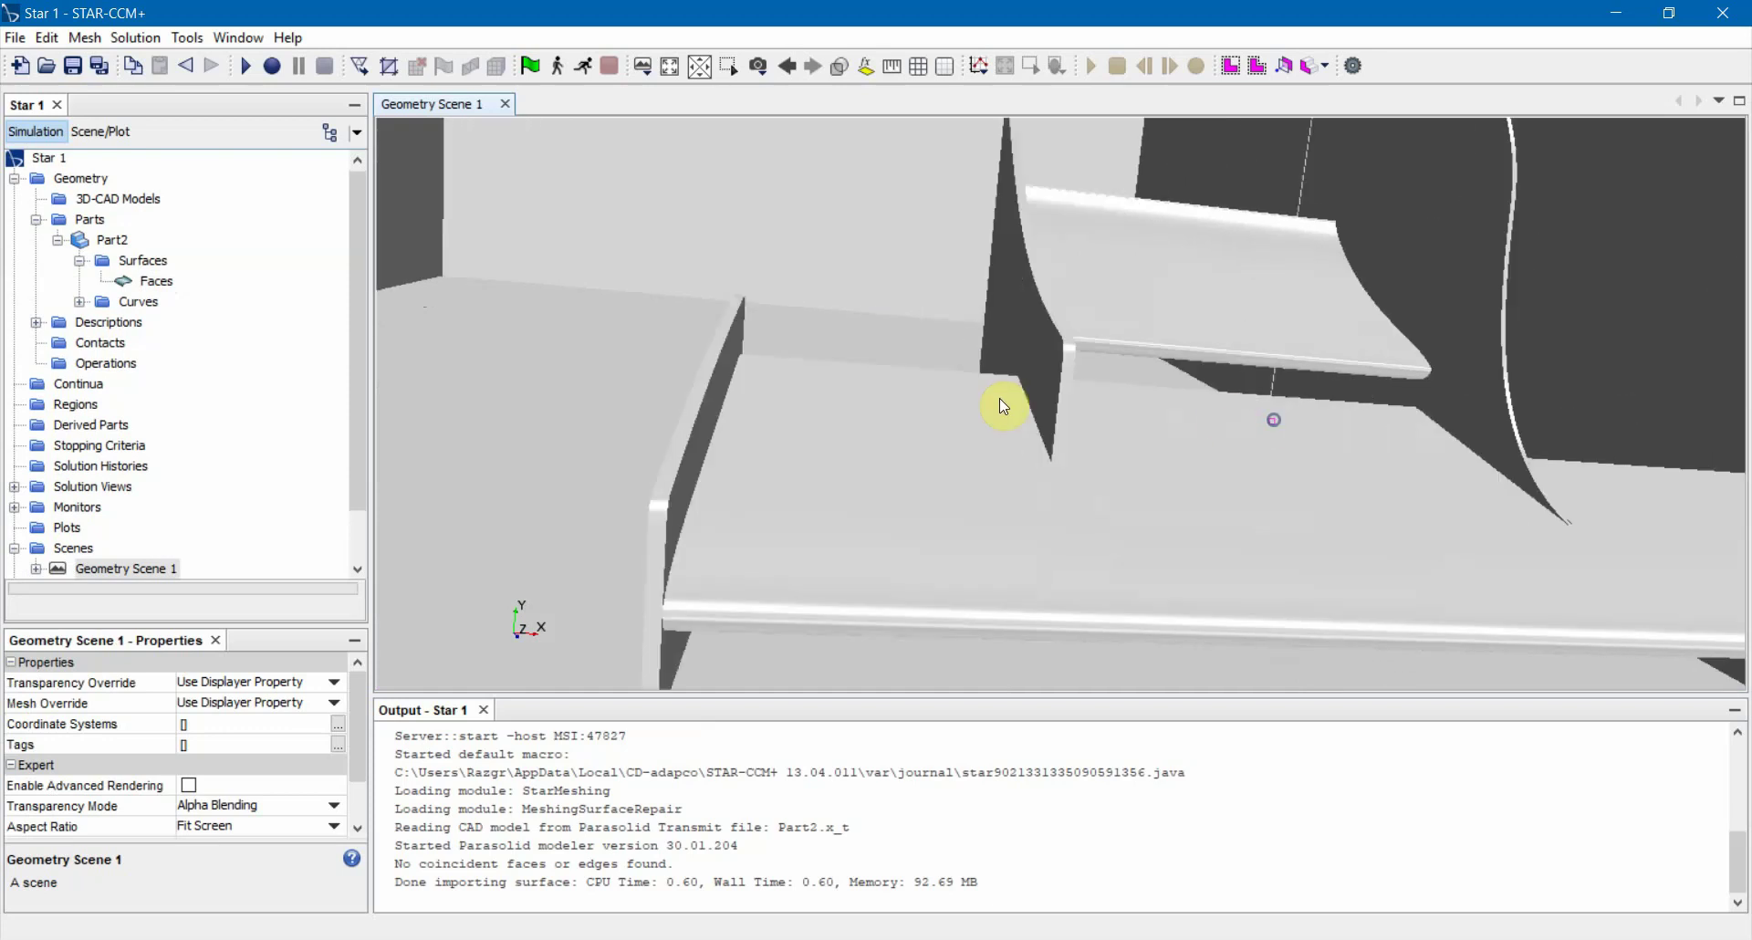
pyautogui.click(1226, 327)
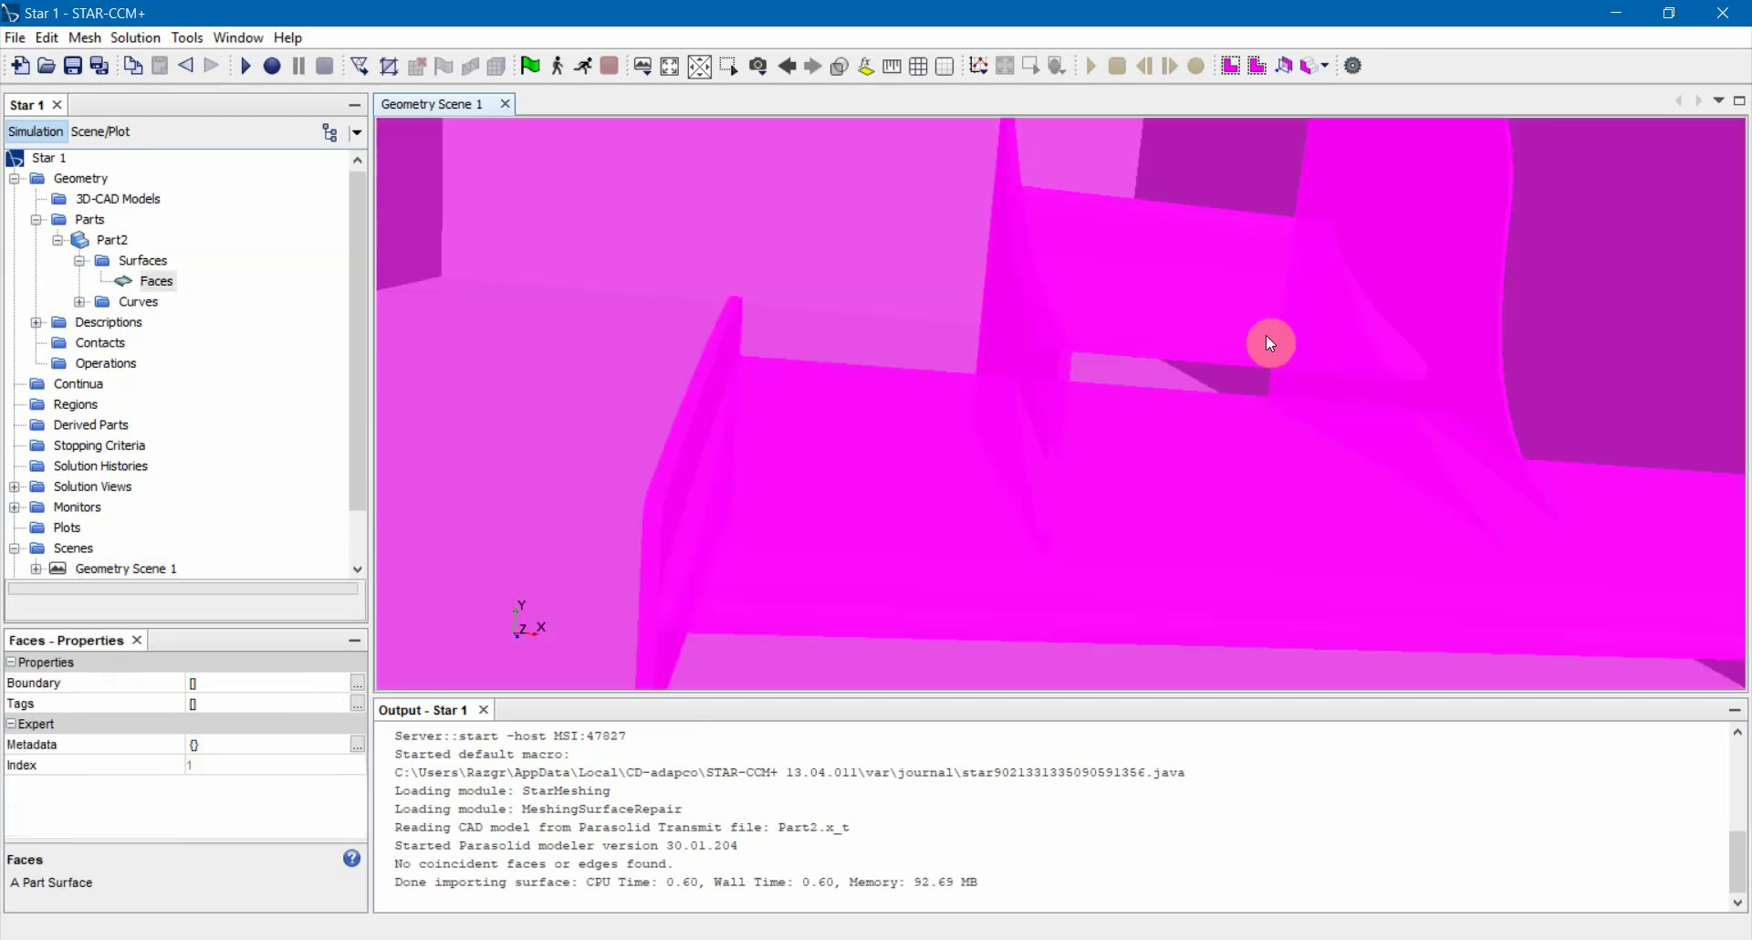
pyautogui.scroll(-3, 1305, 301)
pyautogui.scroll(-3, 867, 388)
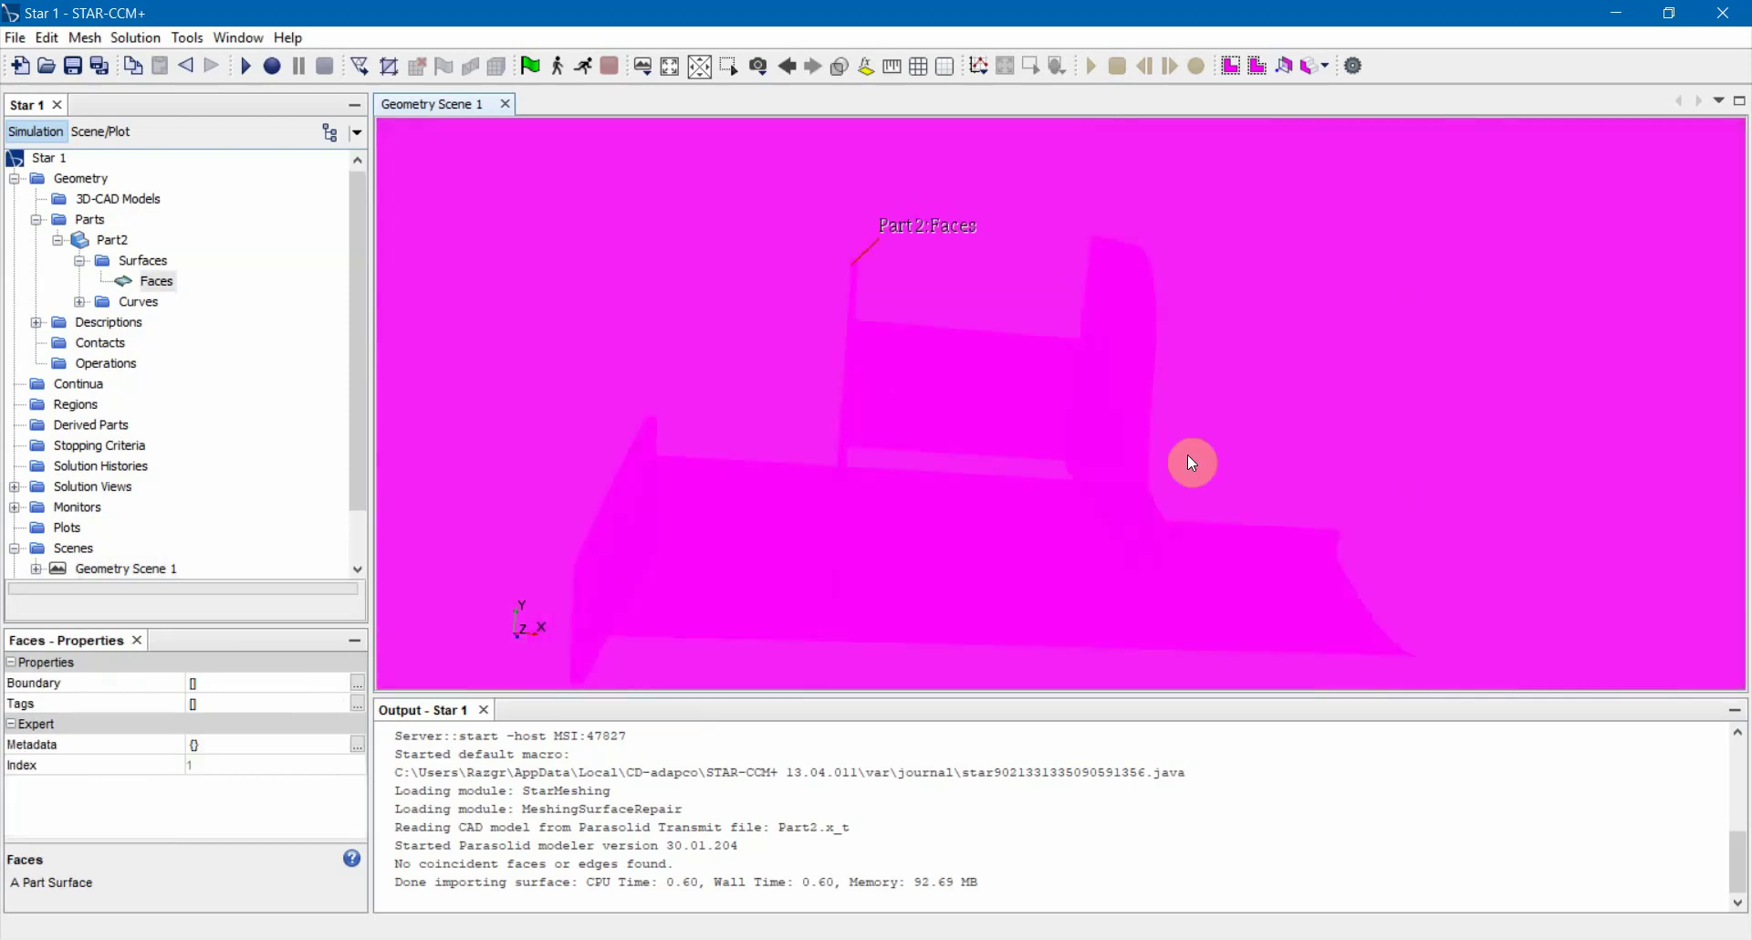
pyautogui.scroll(-2, 1248, 451)
pyautogui.moveTo(1246, 451); pyautogui.dragTo(912, 405)
pyautogui.click(906, 423)
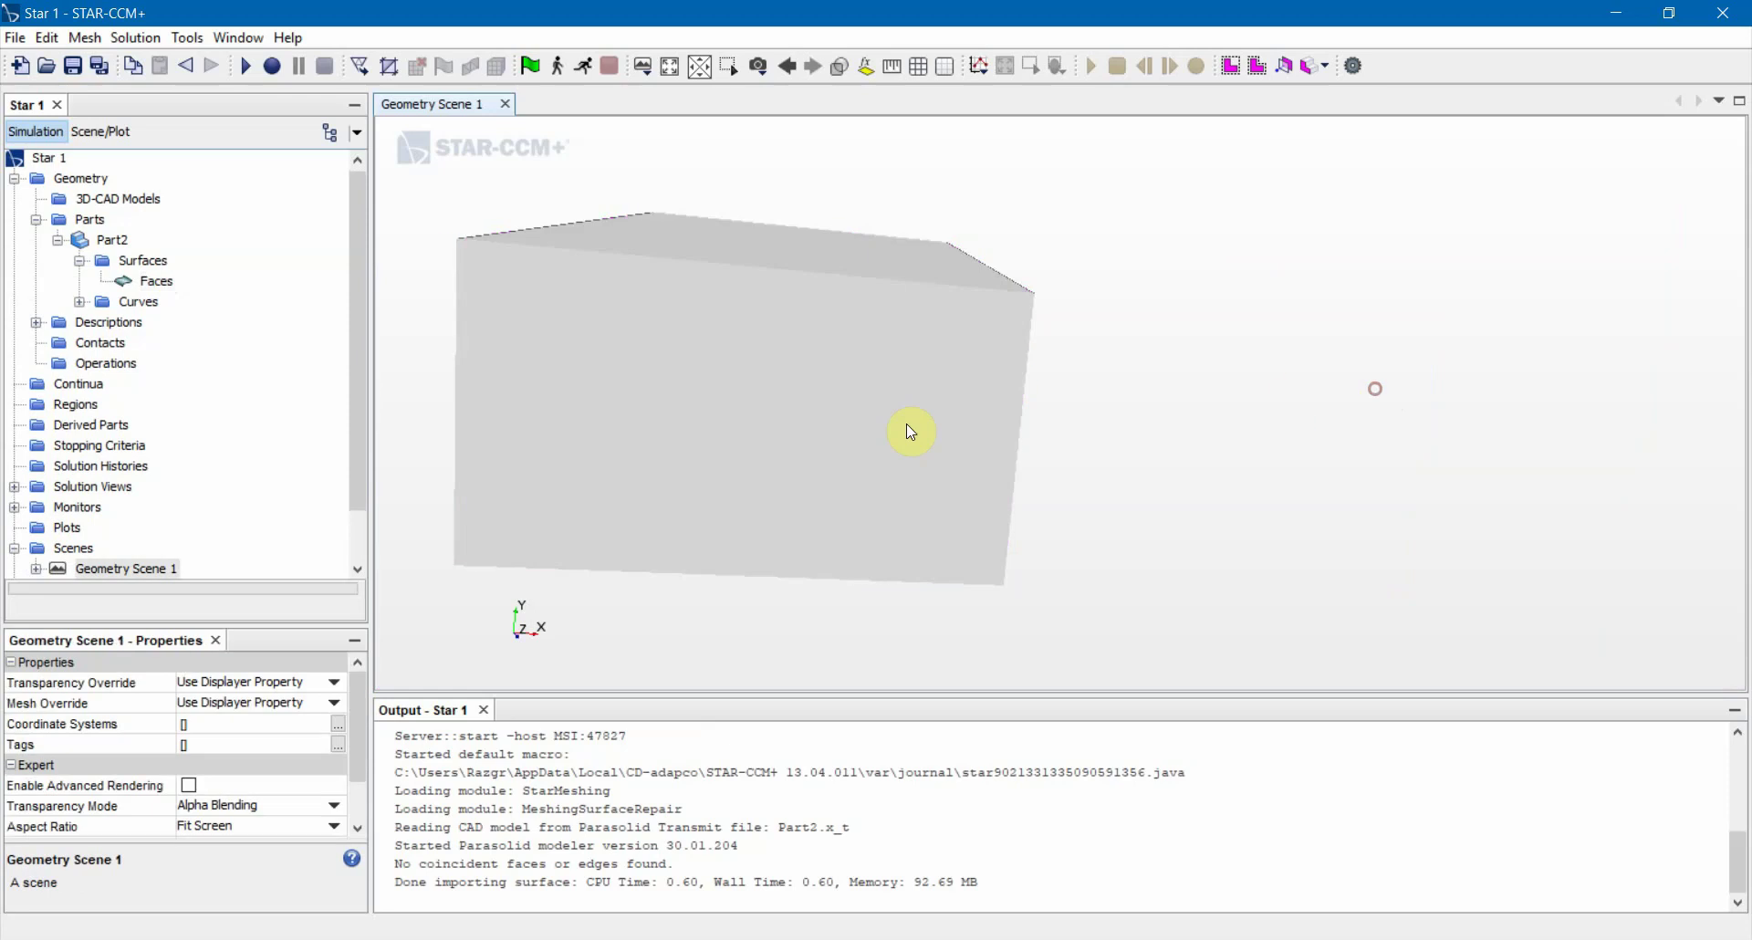
pyautogui.scroll(5, 1058, 446)
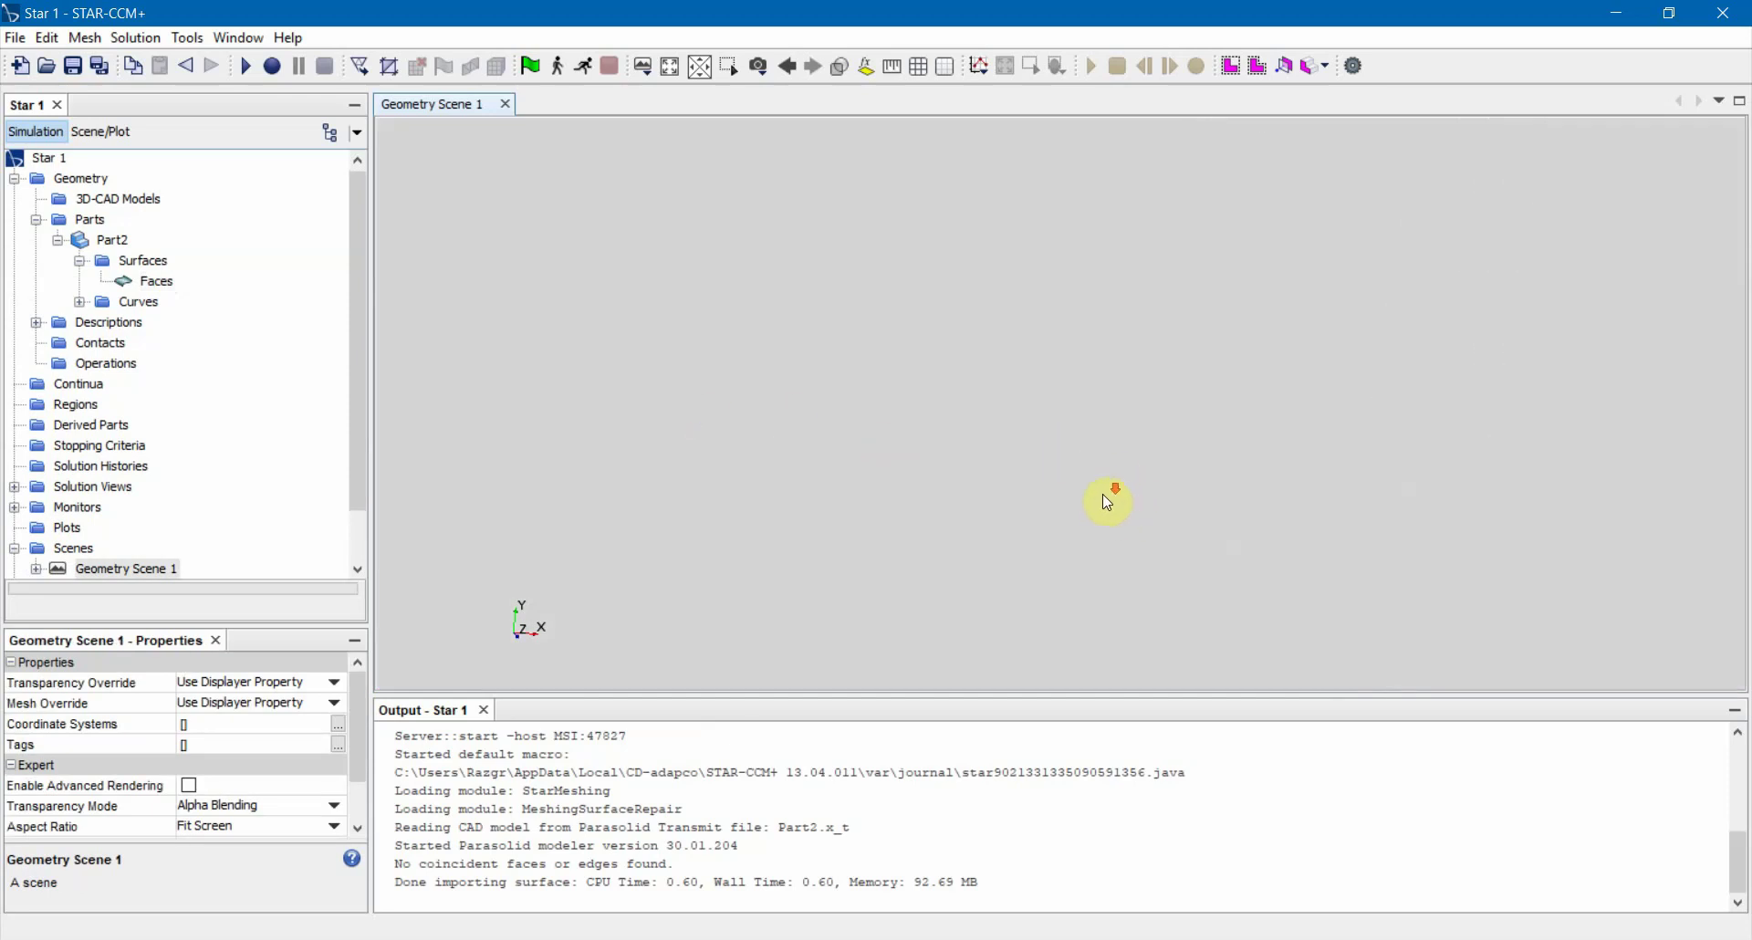
pyautogui.scroll(-3, 1087, 491)
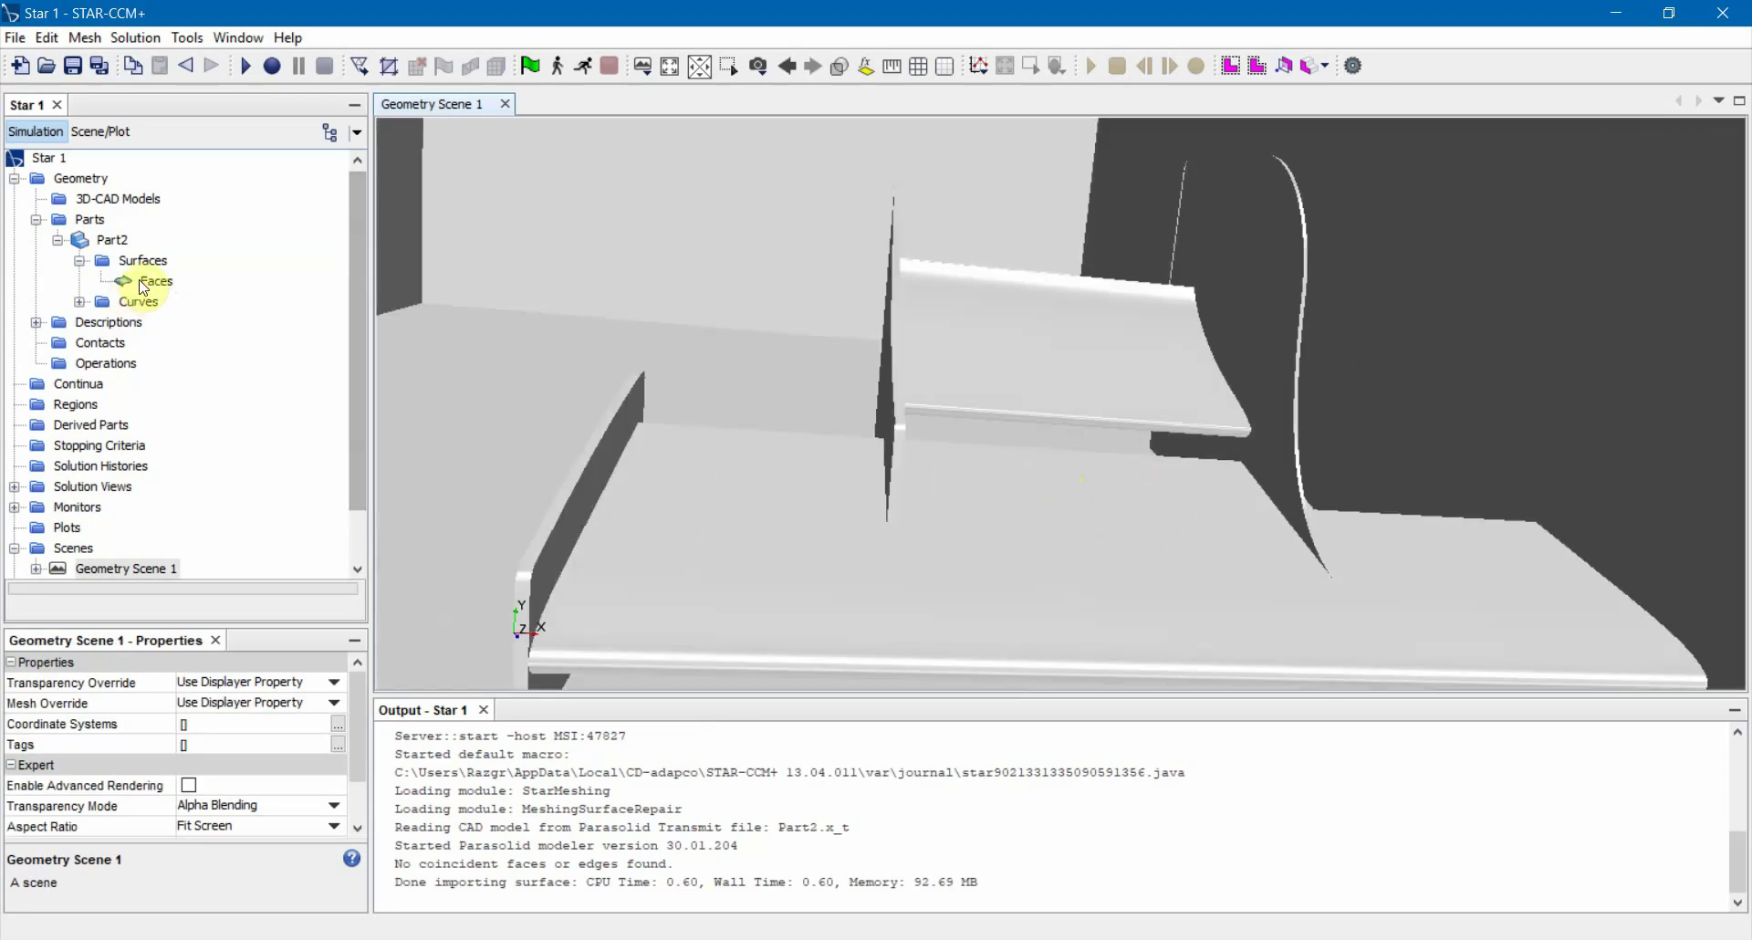
# Start Split by Patch on Part2's Faces surface and orbit to view the coloured patches
pyautogui.rightClick(143, 281)
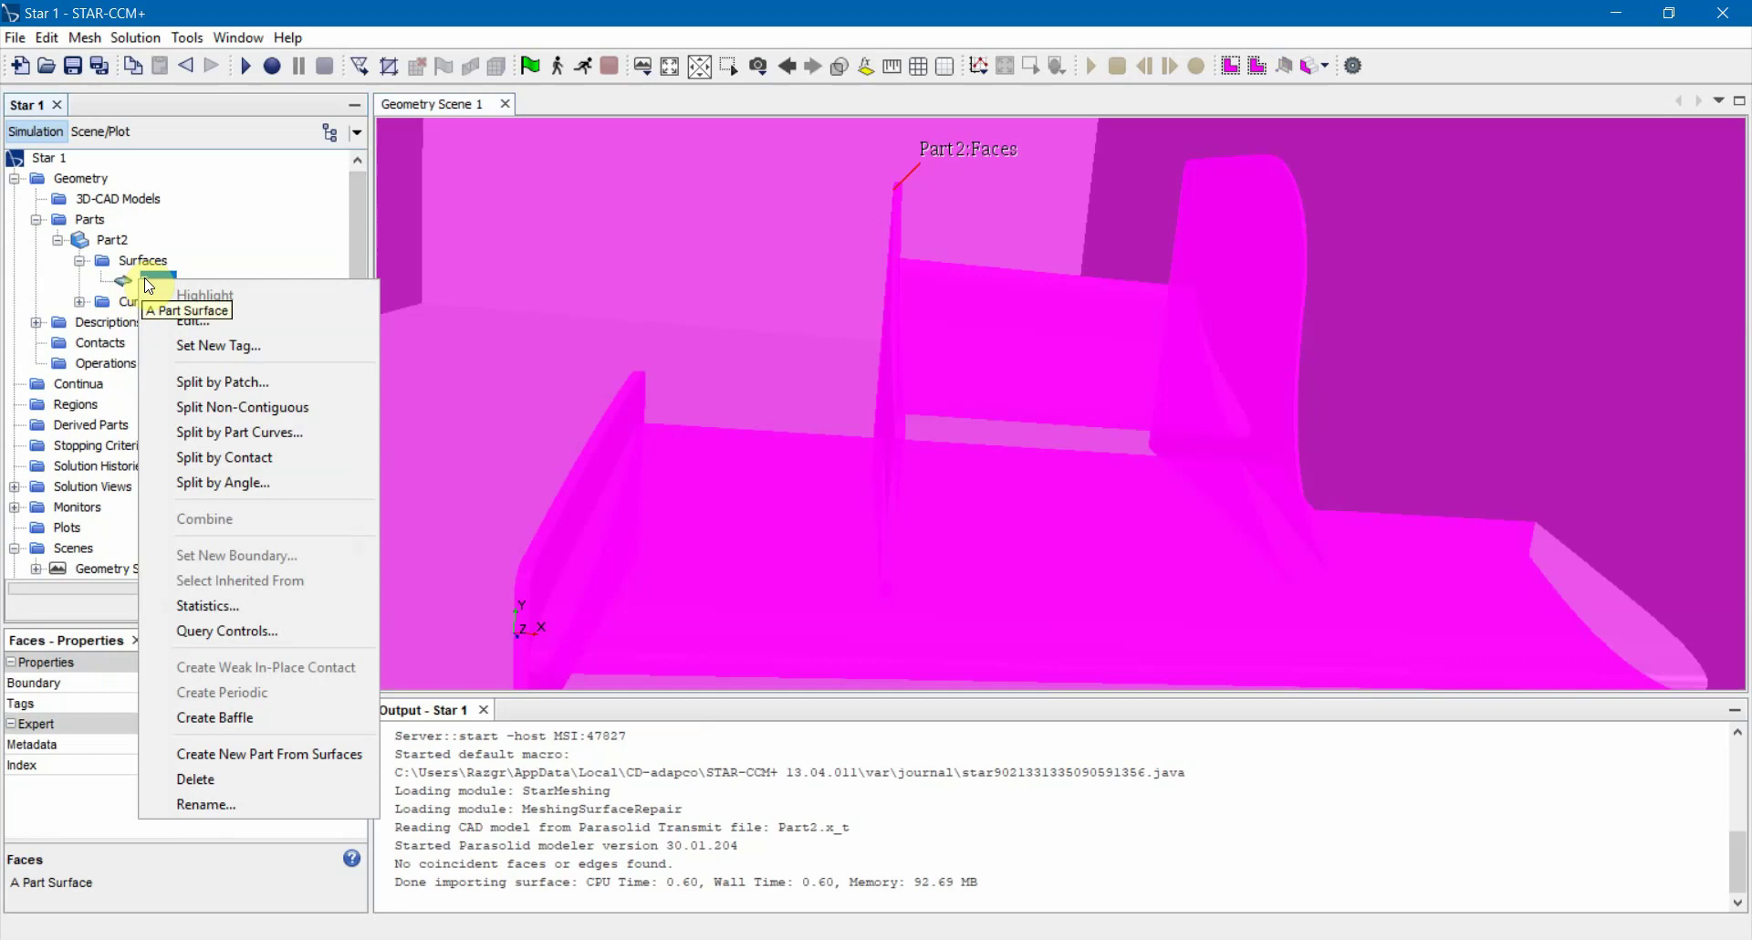
pyautogui.click(229, 379)
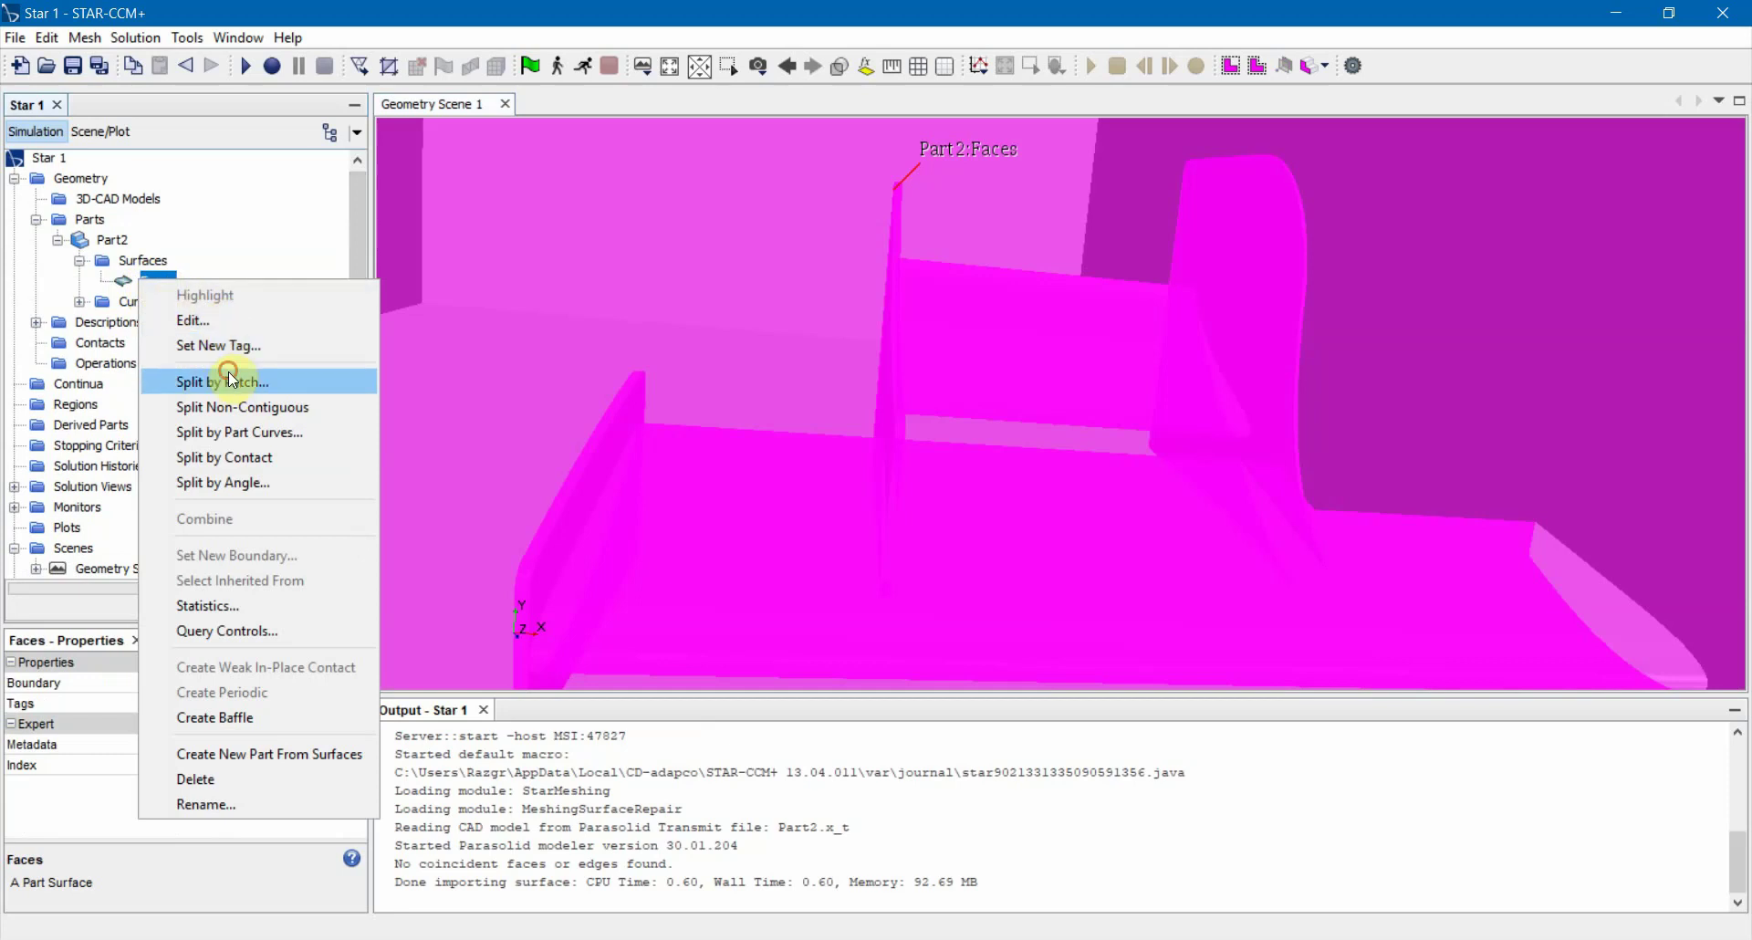
pyautogui.moveTo(883, 390); pyautogui.dragTo(933, 486)
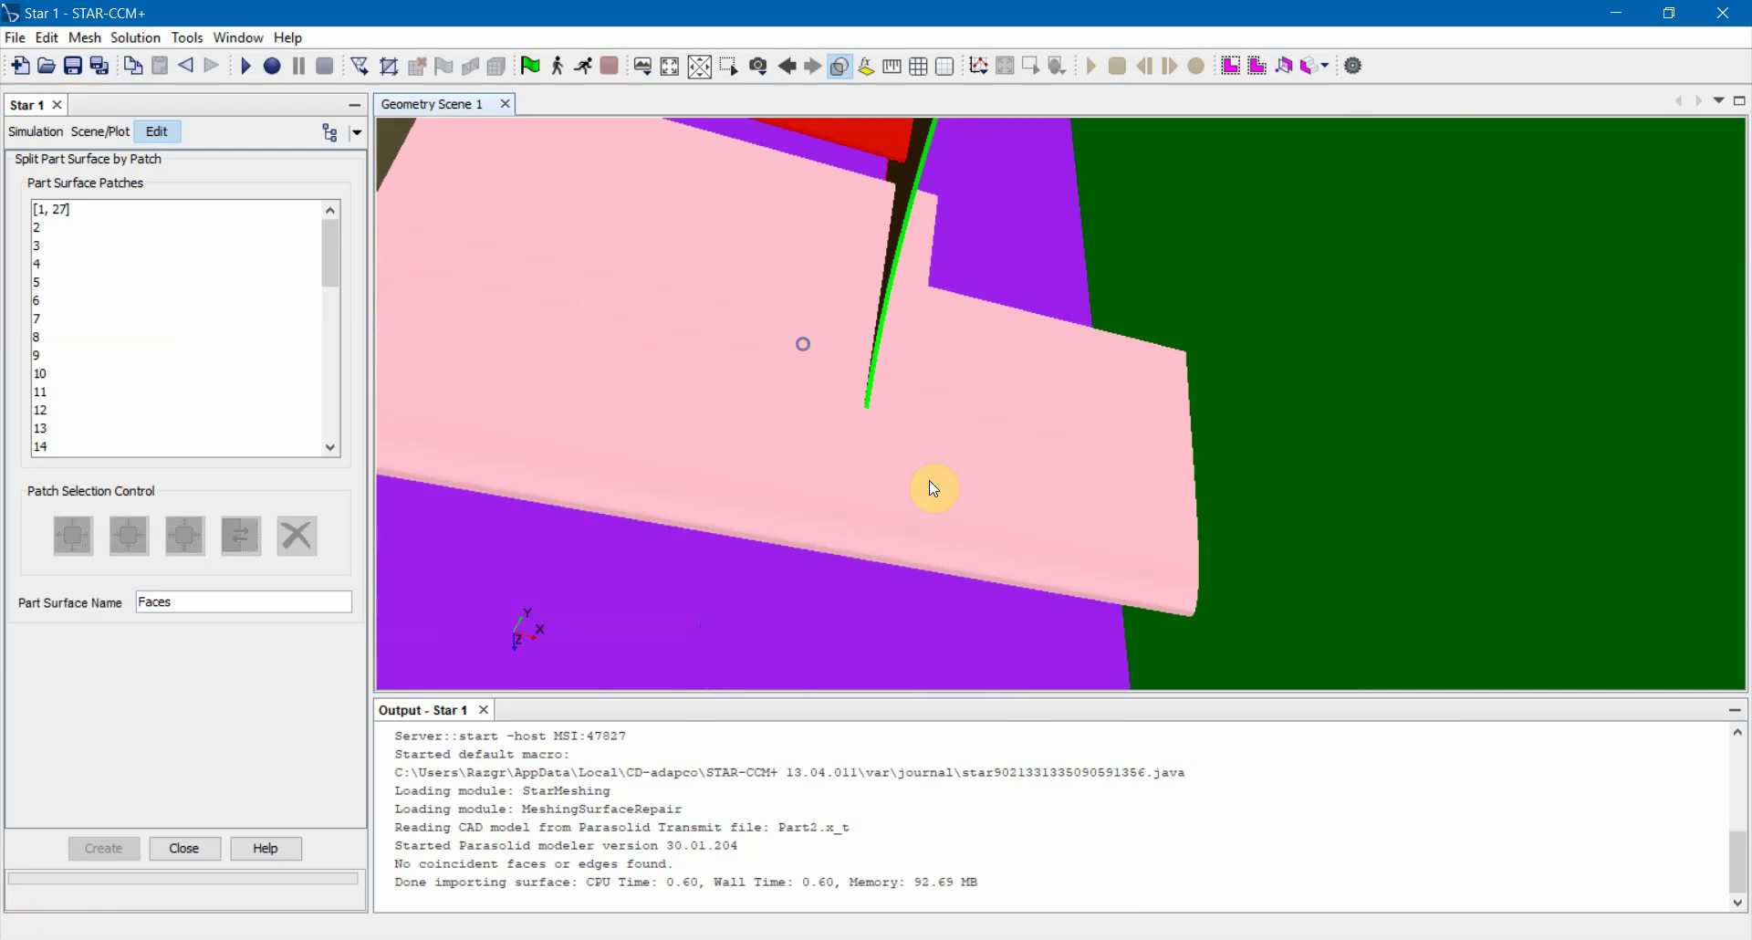
pyautogui.moveTo(870, 389); pyautogui.dragTo(598, 207)
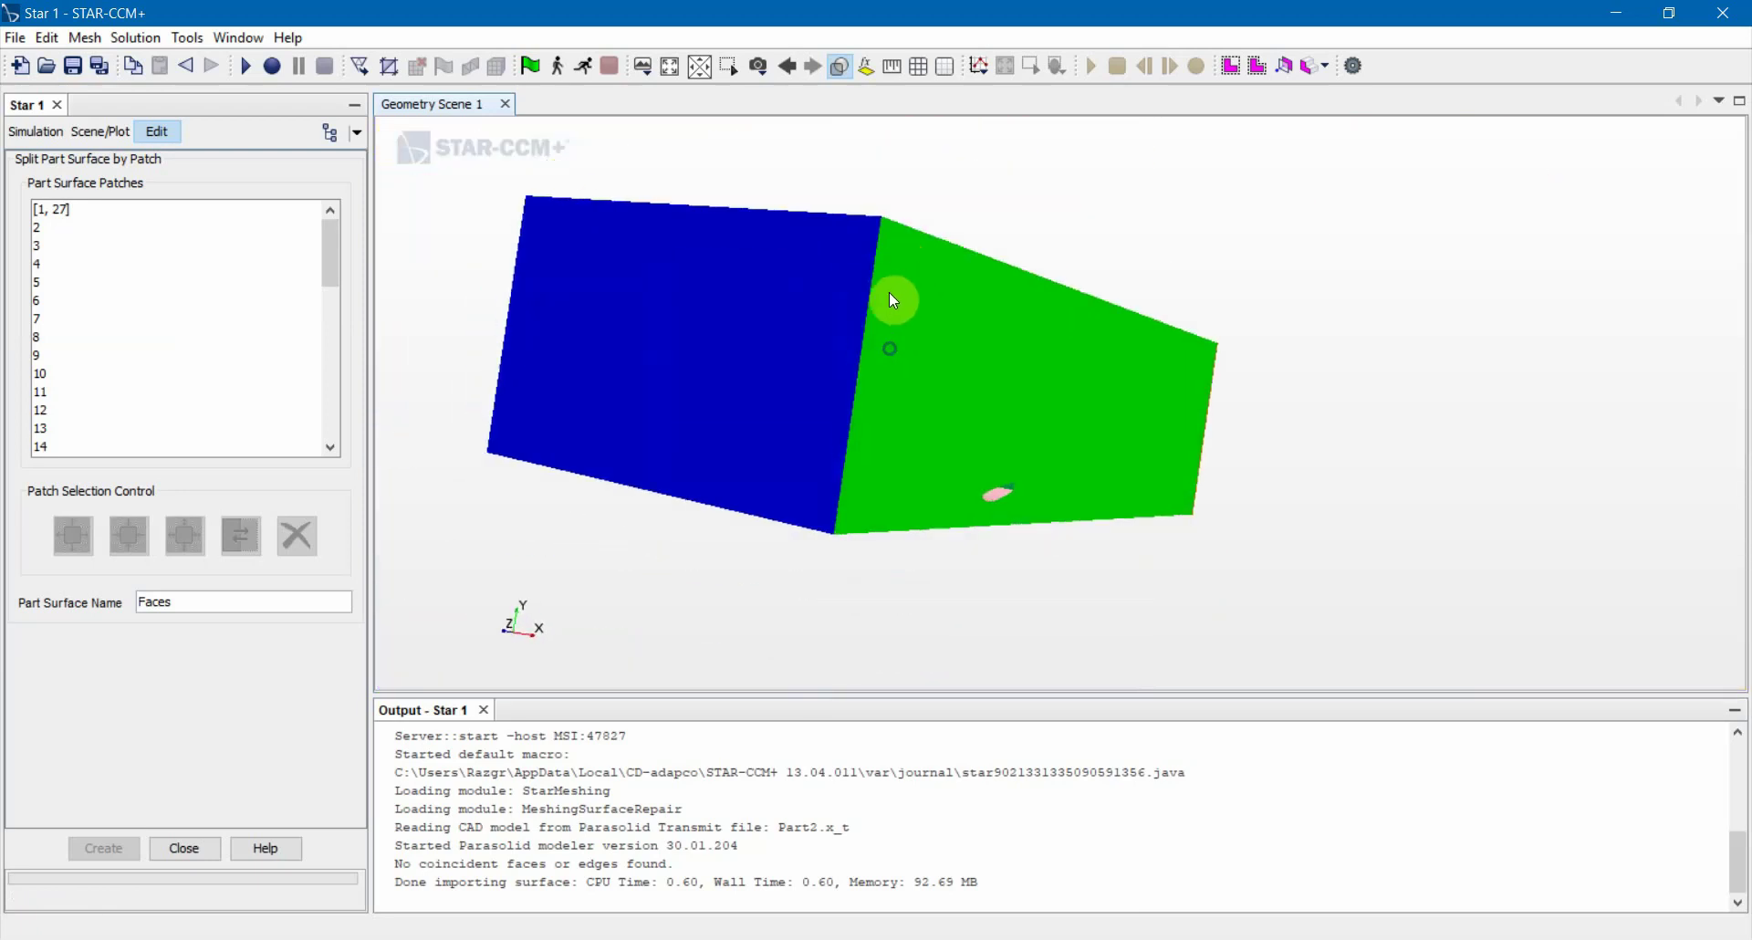
# Split the box's blue end face off as a new surface named Inlet
pyautogui.click(790, 324)
pyautogui.doubleClick(231, 600)
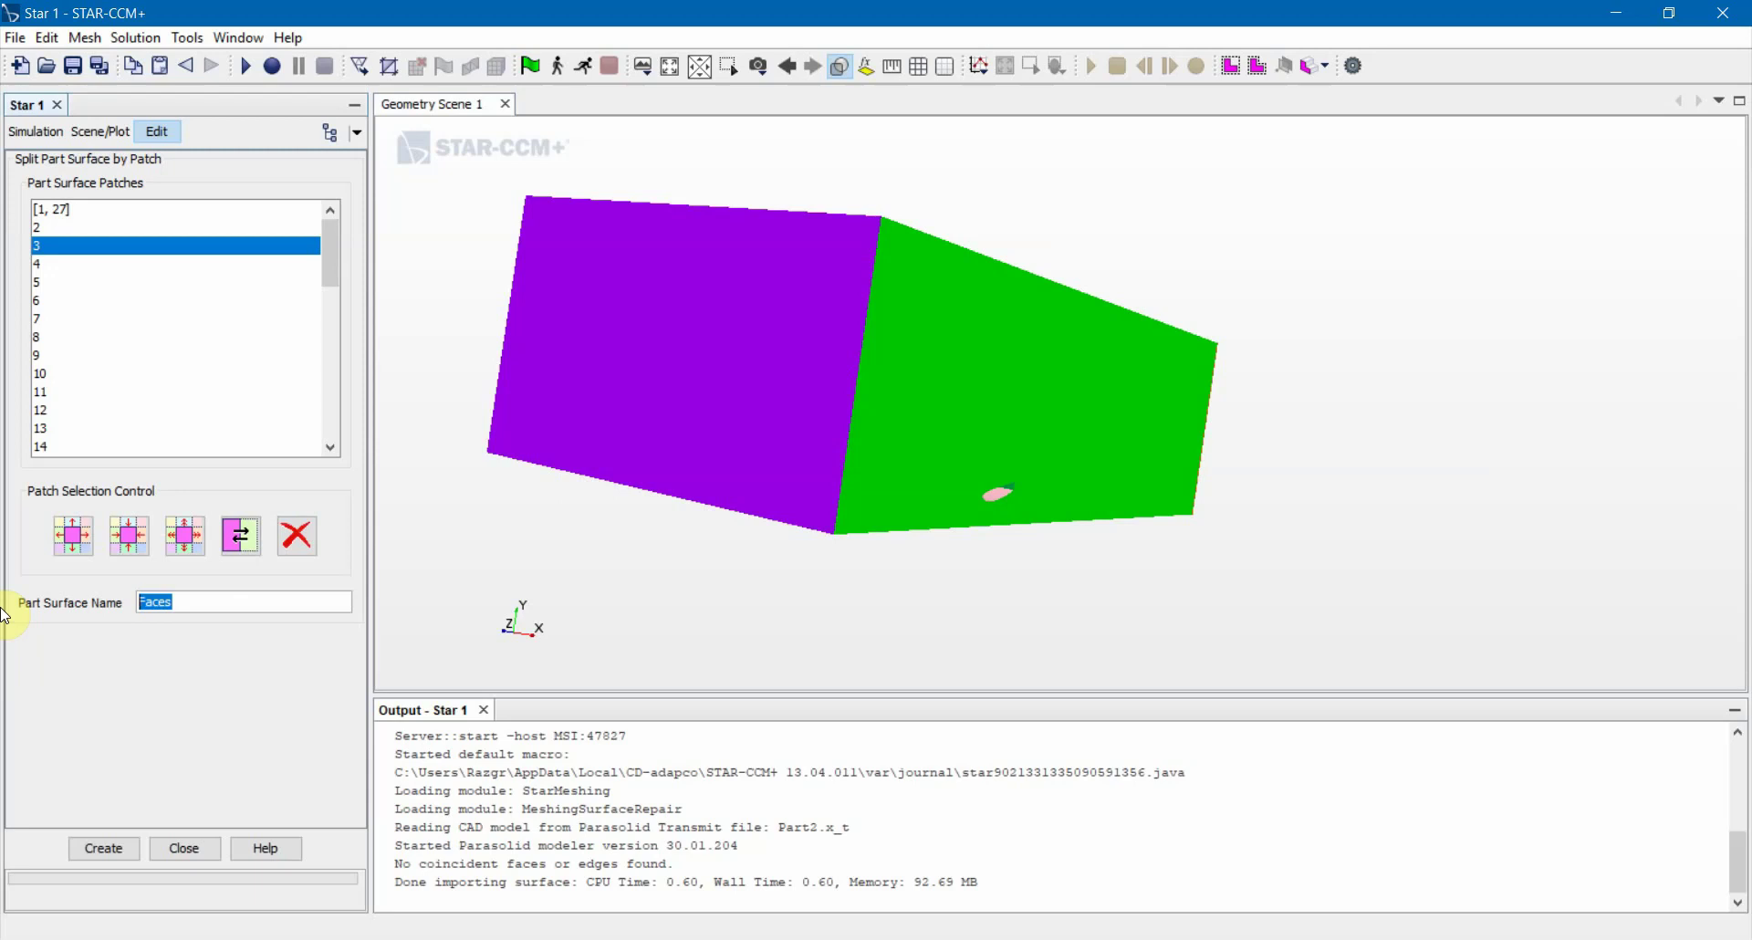
pyautogui.write('Inlet')
pyautogui.click(87, 853)
pyautogui.click(96, 847)
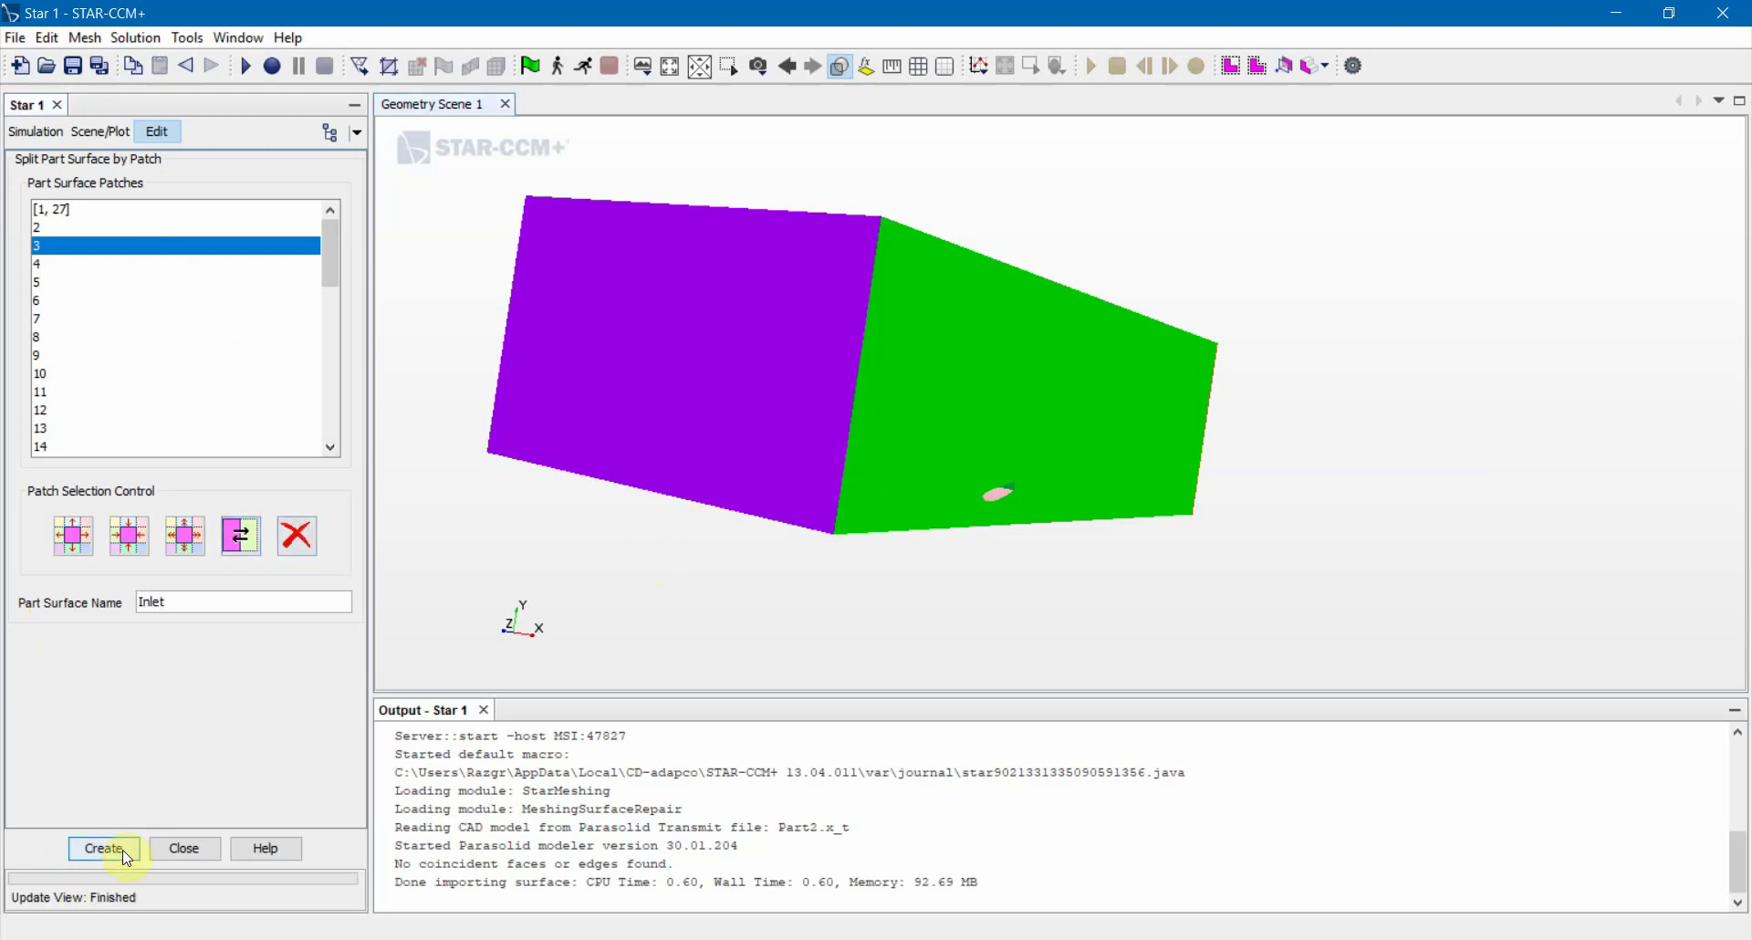
# Split the green end face of the box off as the Symmetry surface
pyautogui.moveTo(657, 501); pyautogui.dragTo(693, 540)
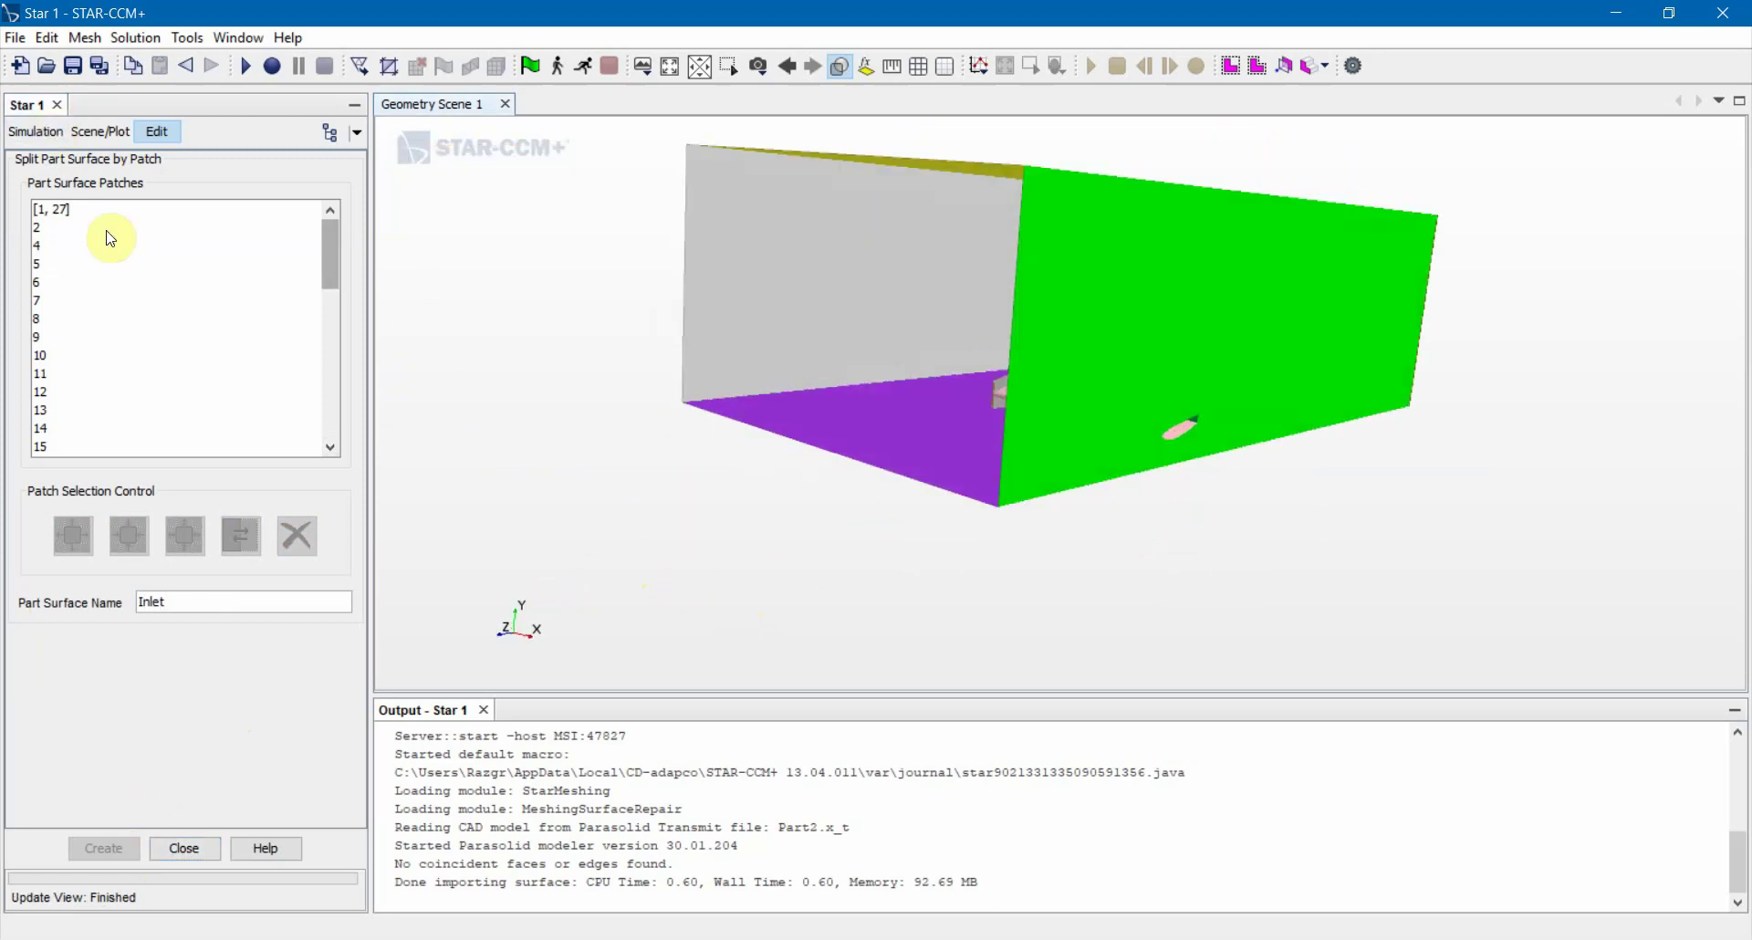
pyautogui.moveTo(990, 300); pyautogui.dragTo(836, 337)
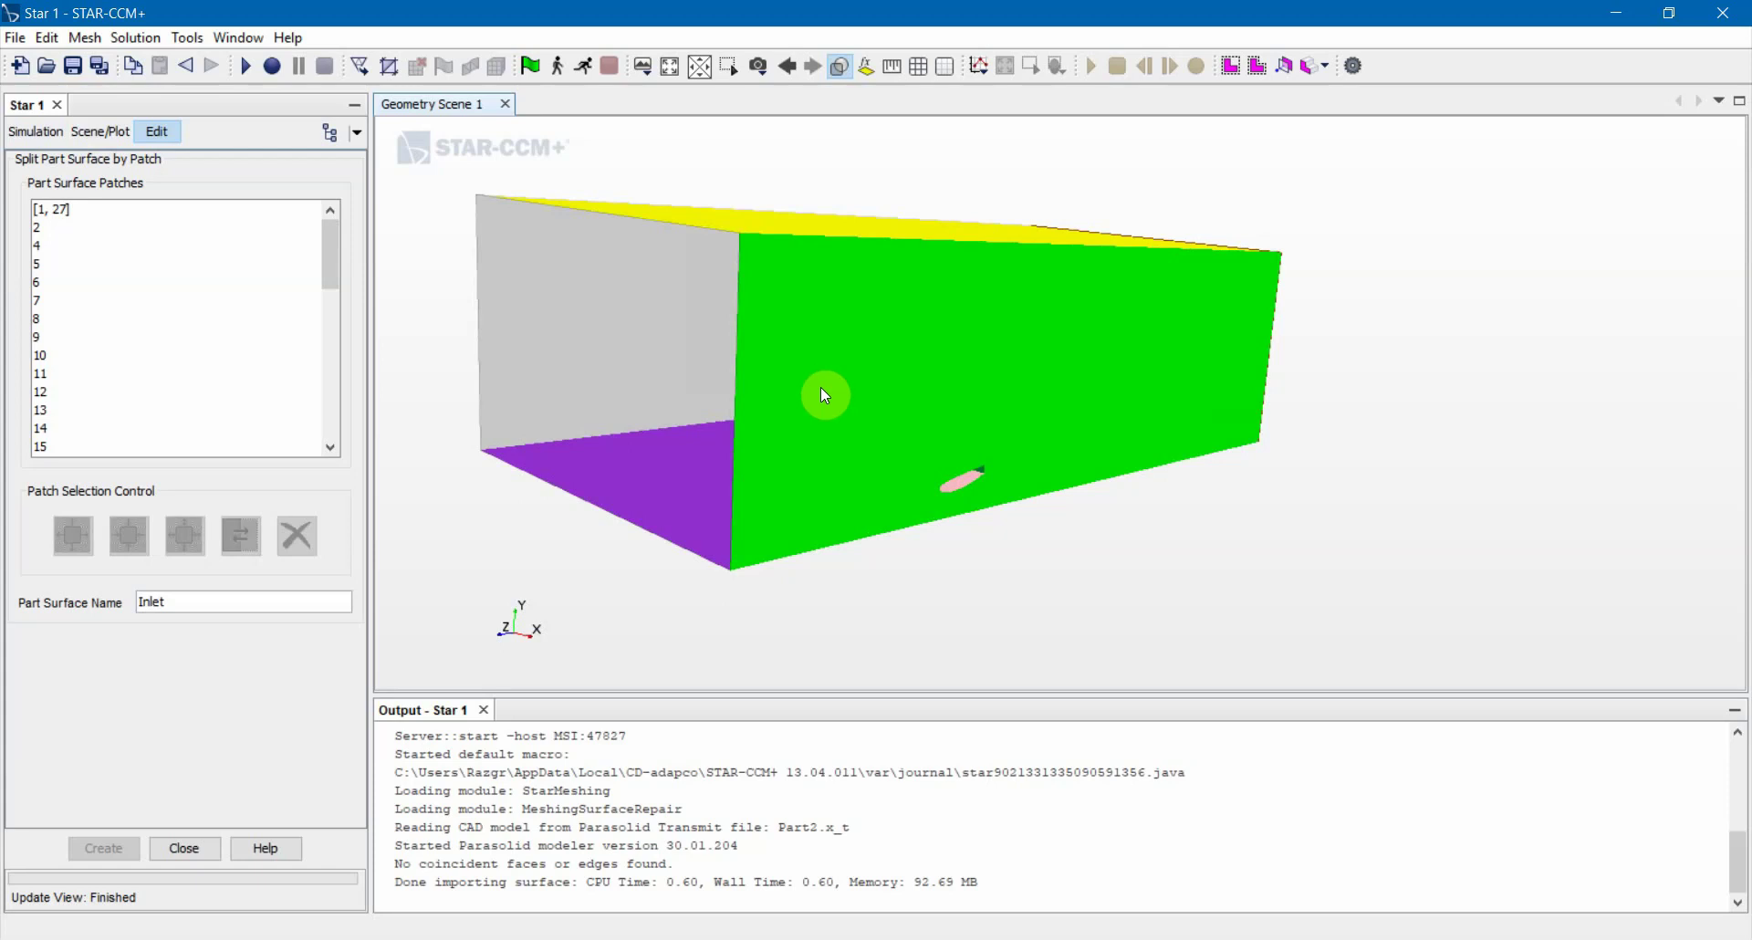
pyautogui.moveTo(824, 394); pyautogui.dragTo(767, 417)
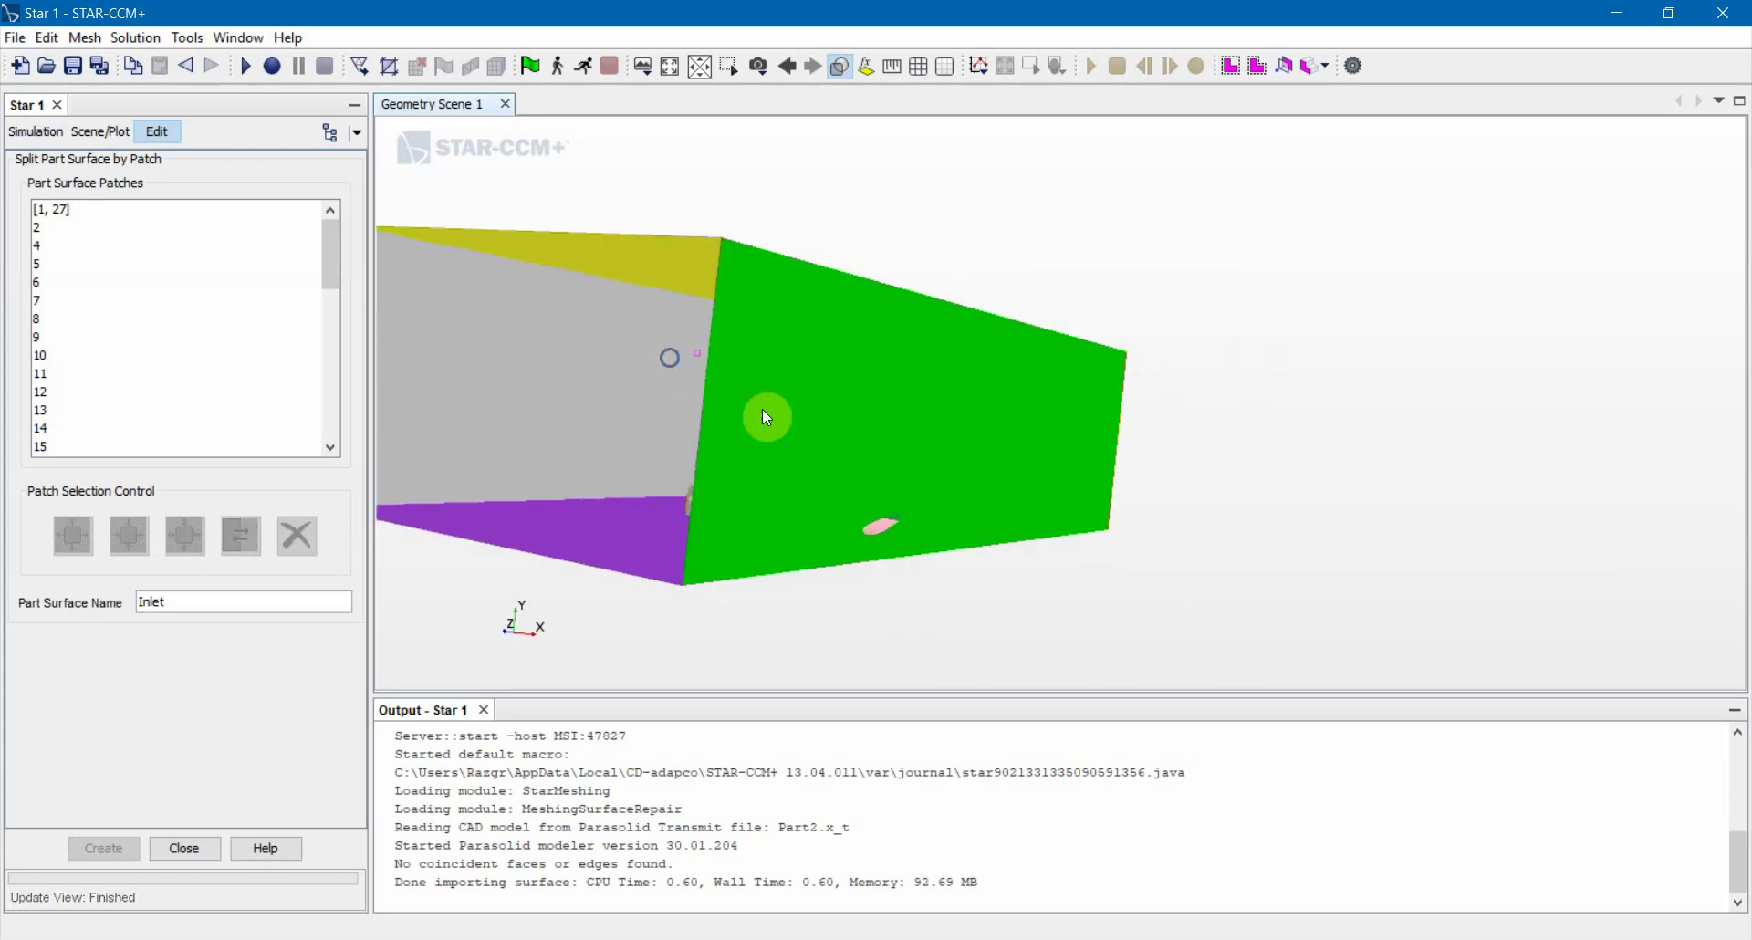
pyautogui.click(766, 417)
pyautogui.click(289, 602)
pyautogui.write('S')
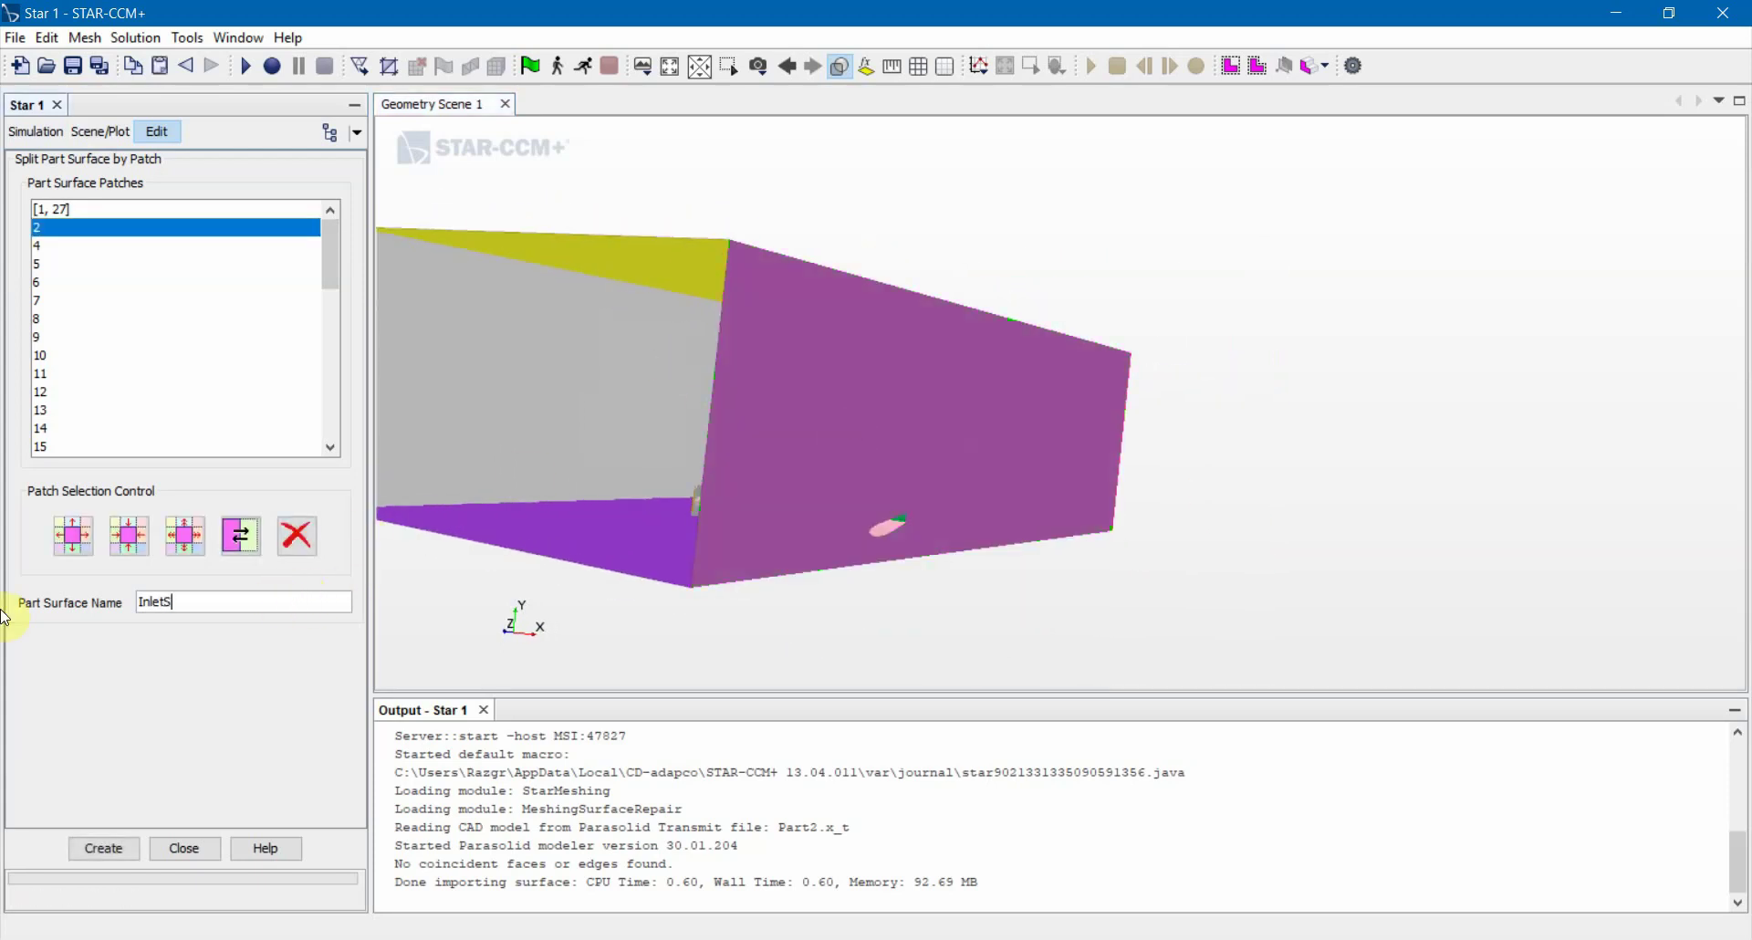
pyautogui.write('ymmetr')
pyautogui.press('BackSpace')
pyautogui.press('BackSpace')
pyautogui.press('BackSpace')
pyautogui.press('BackSpace')
pyautogui.press('BackSpace')
pyautogui.press('BackSpace')
pyautogui.press('BackSpace')
pyautogui.press('BackSpace')
pyautogui.press('BackSpace')
pyautogui.press('BackSpace')
pyautogui.press('BackSpace')
pyautogui.press('BackSpace')
pyautogui.write('Symmetry')
pyautogui.click(104, 846)
# Split the right end face off as Outlet and the floor face as Ground
pyautogui.moveTo(850, 473); pyautogui.dragTo(1170, 533)
pyautogui.click(1169, 533)
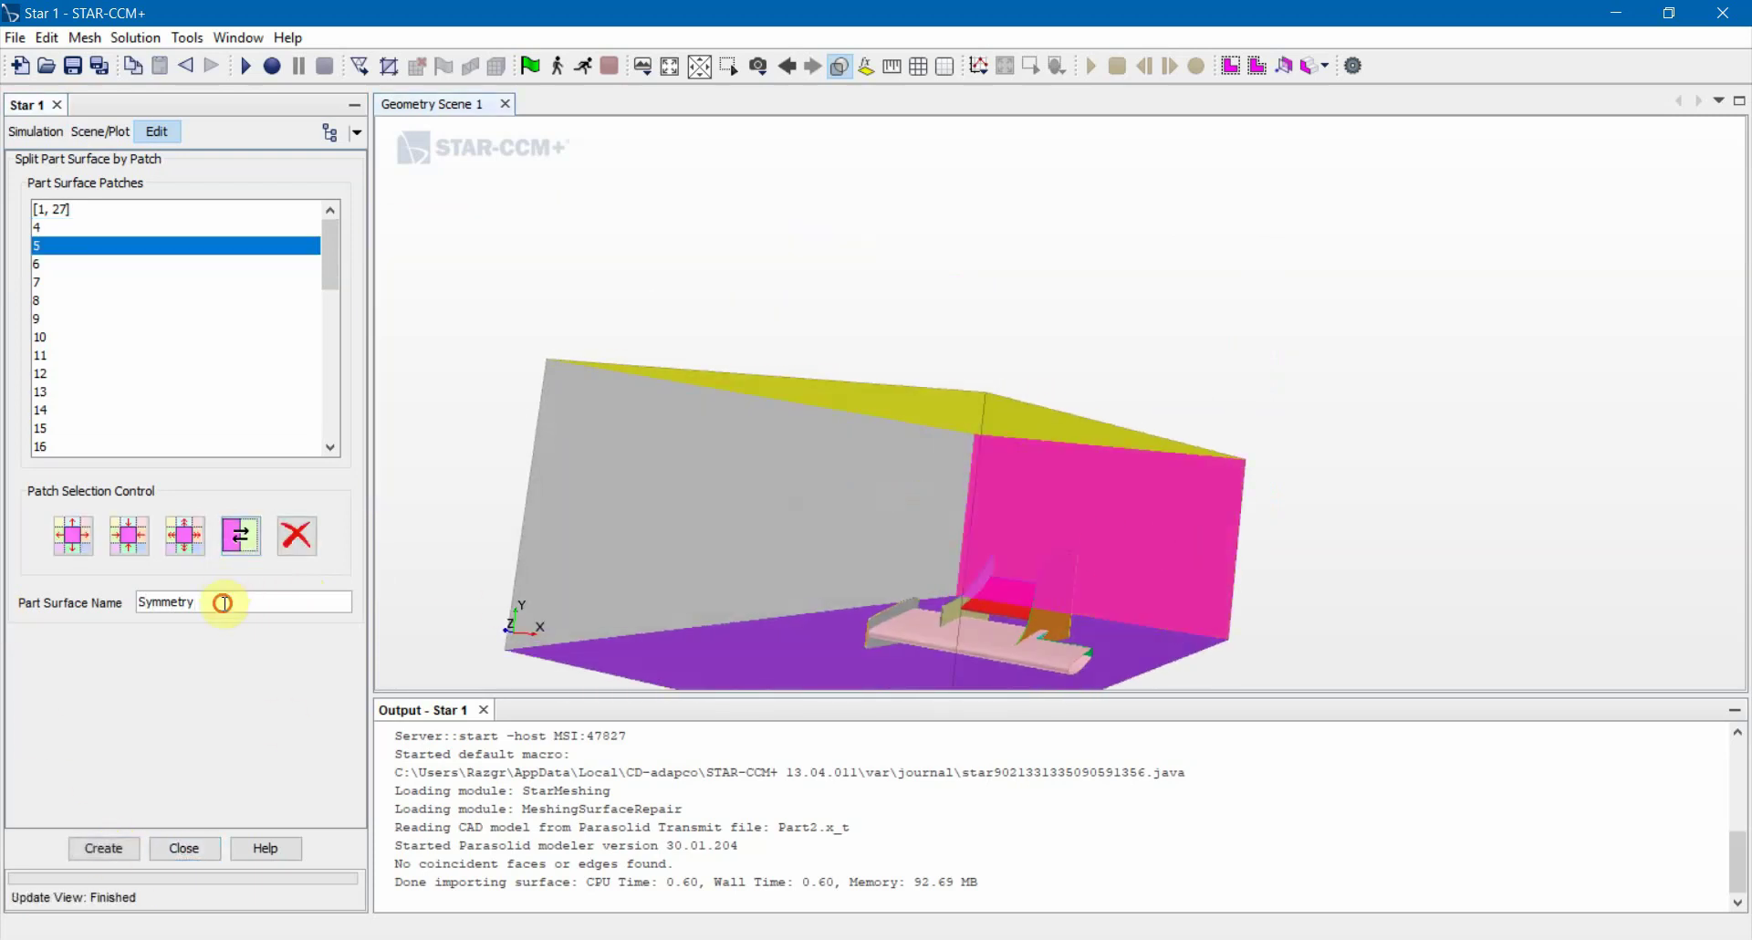
pyautogui.doubleClick(222, 599)
pyautogui.write('Outlet')
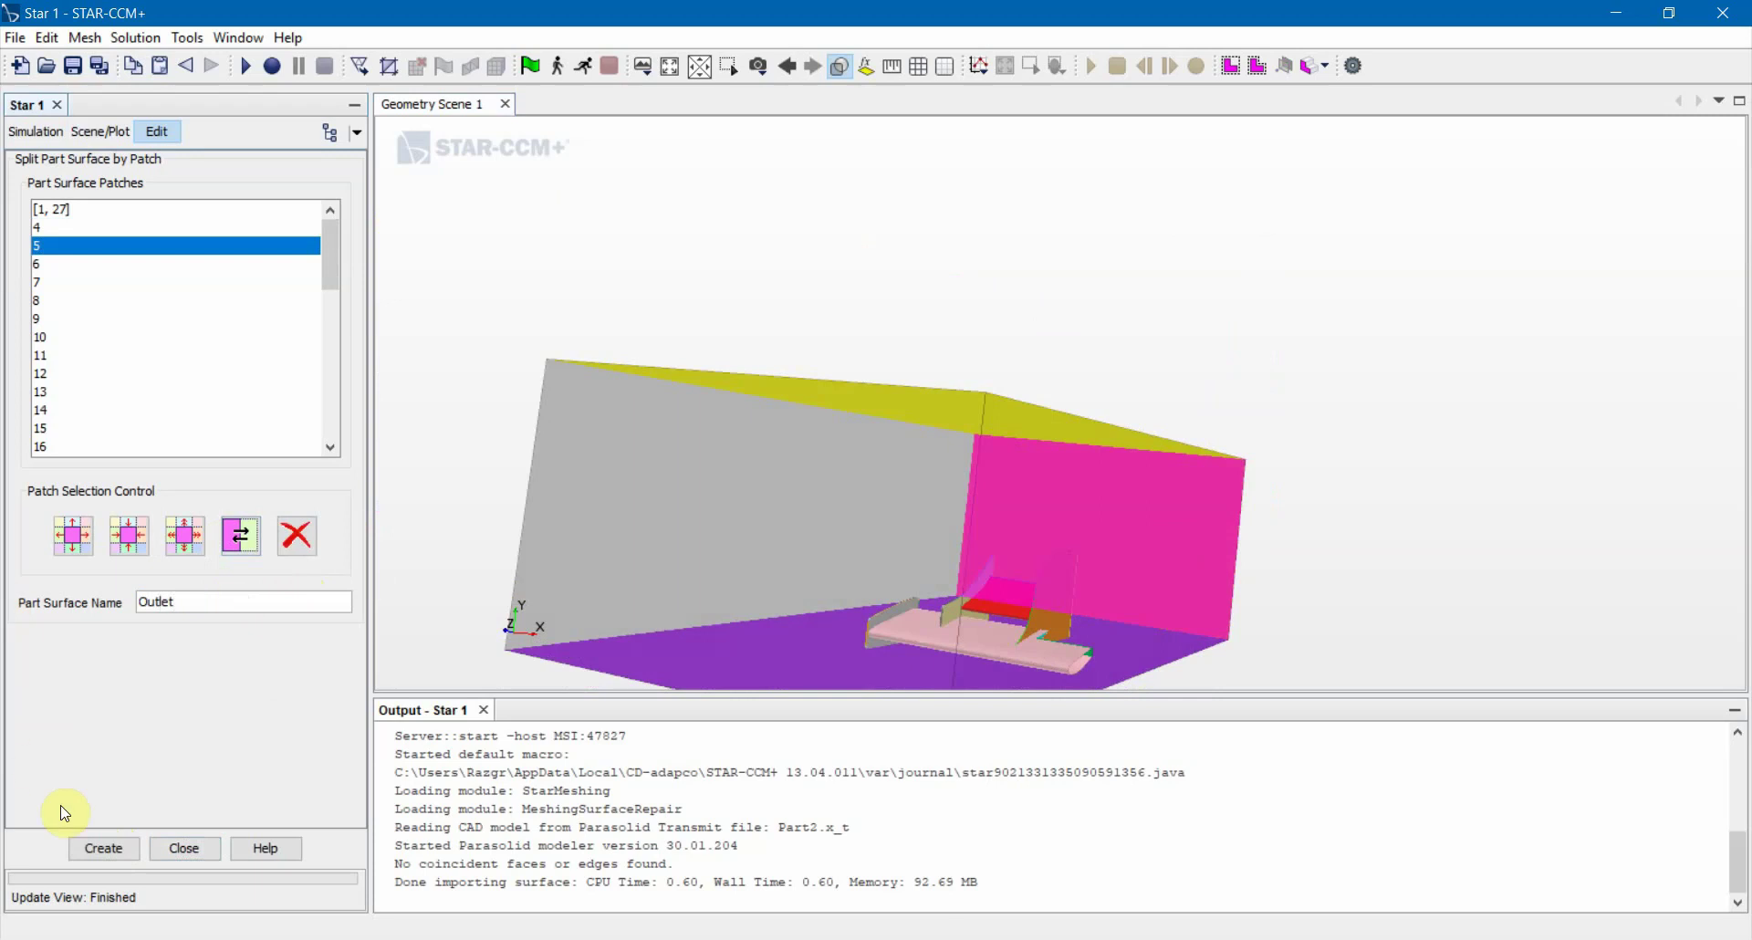
pyautogui.click(103, 848)
pyautogui.click(773, 651)
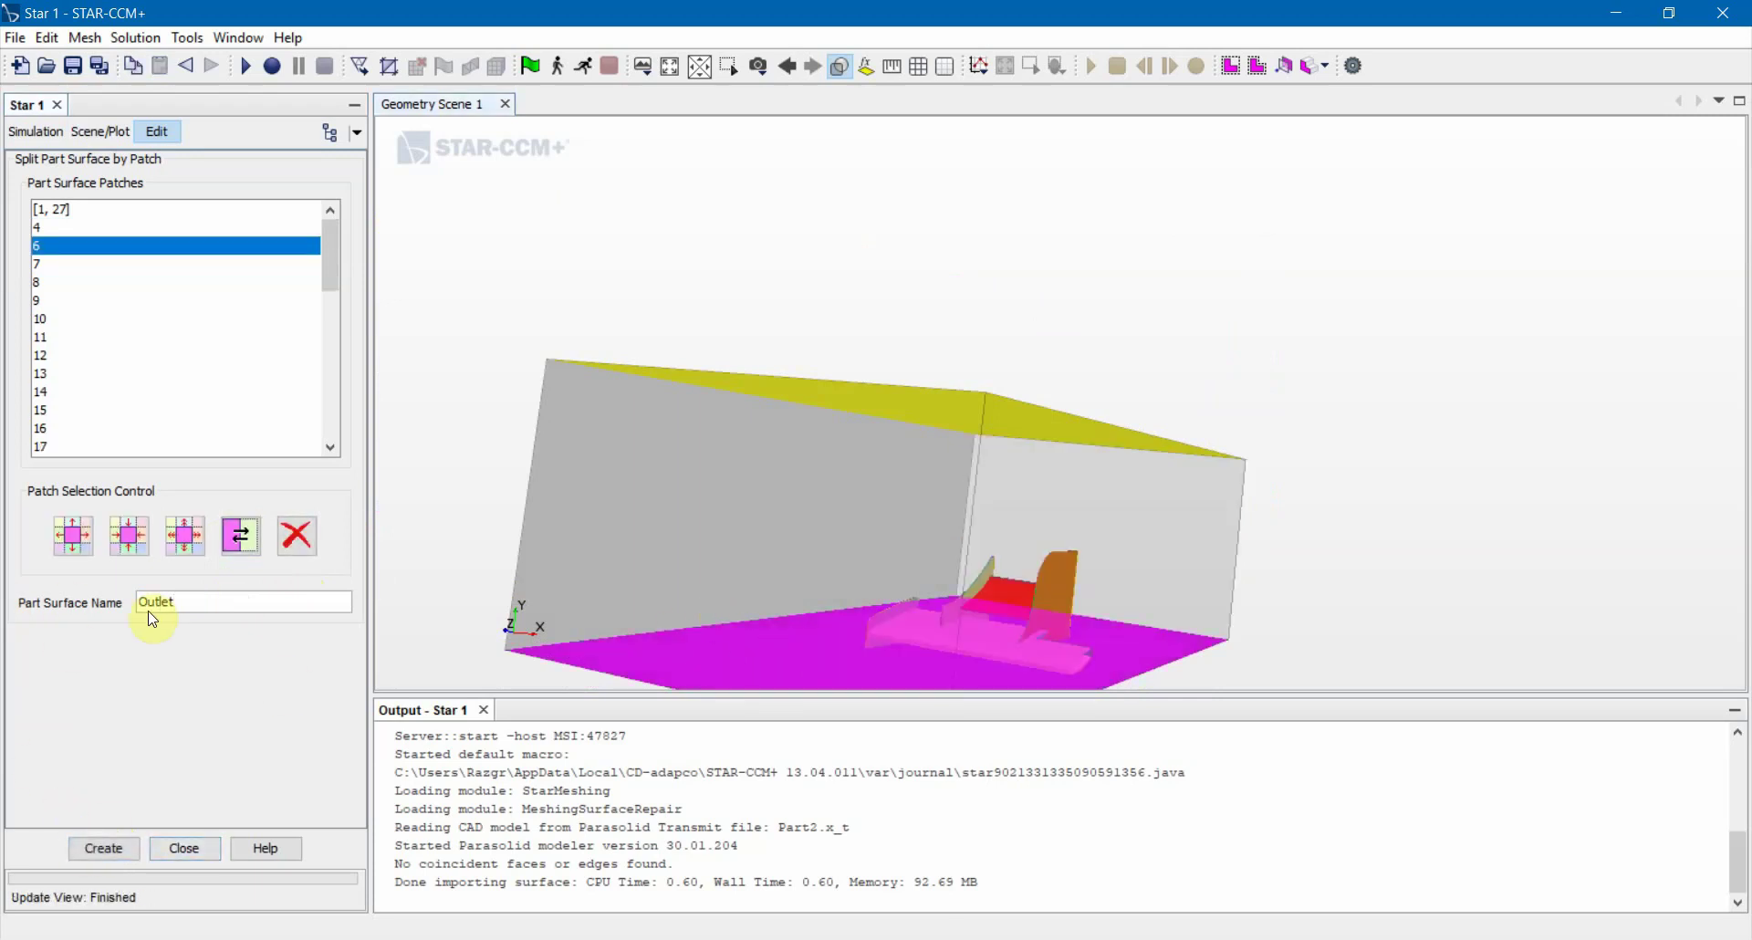
pyautogui.doubleClick(211, 604)
pyautogui.write('Ground')
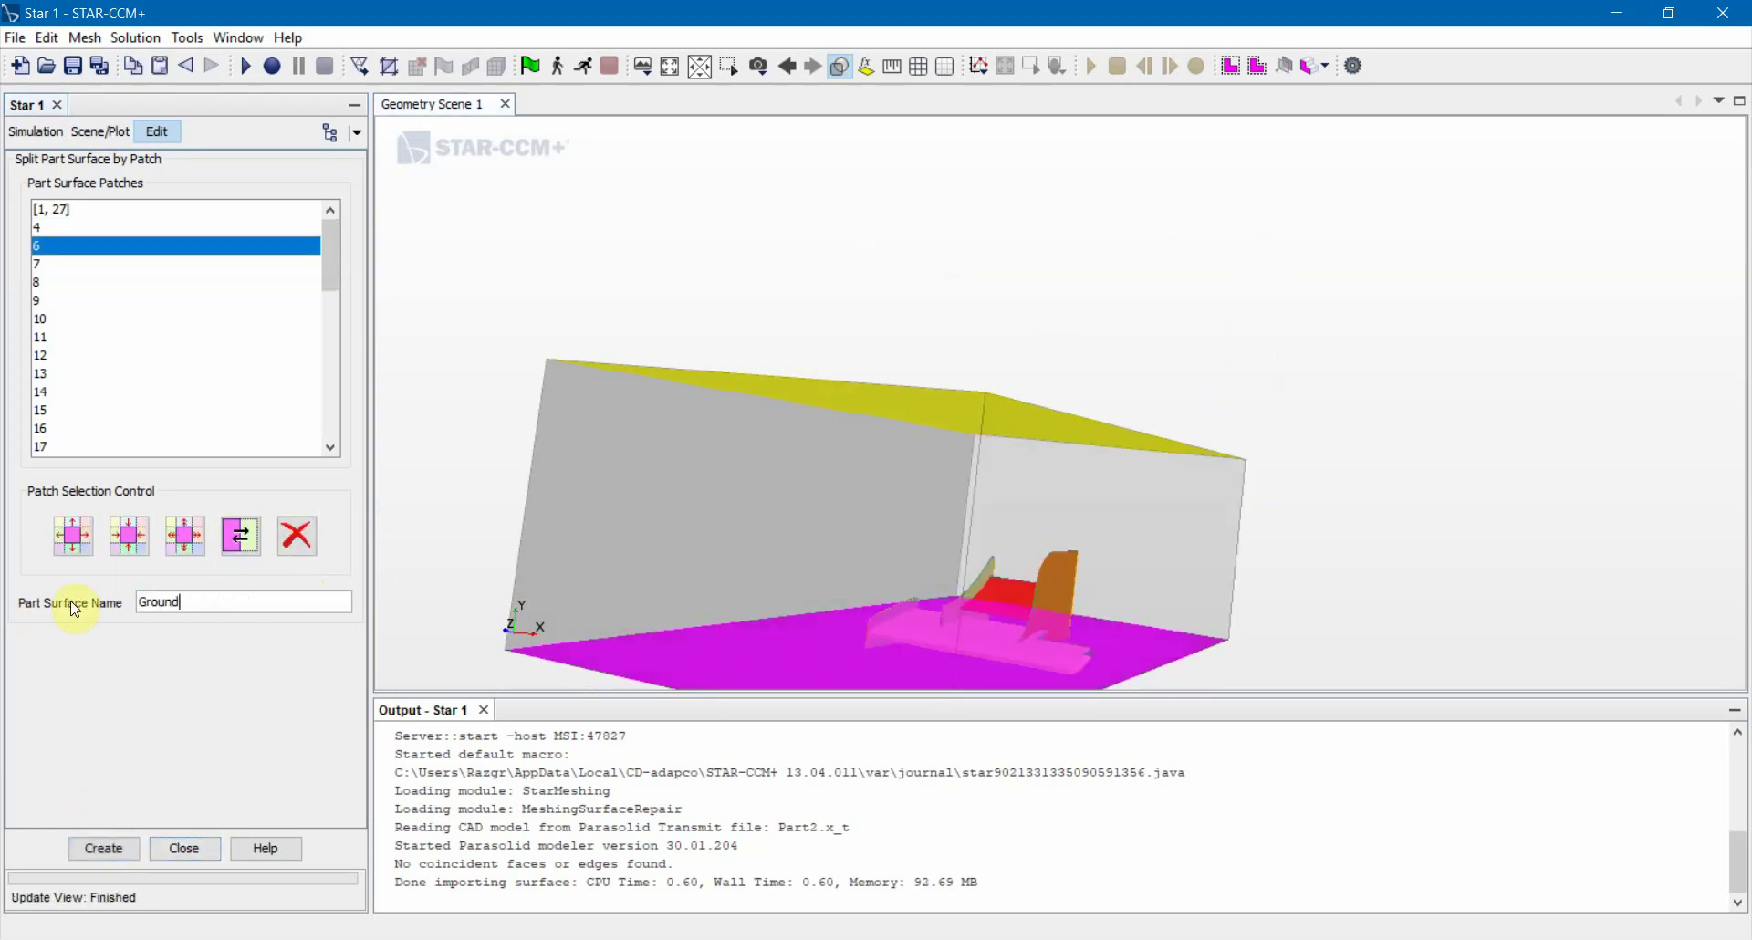
pyautogui.click(103, 848)
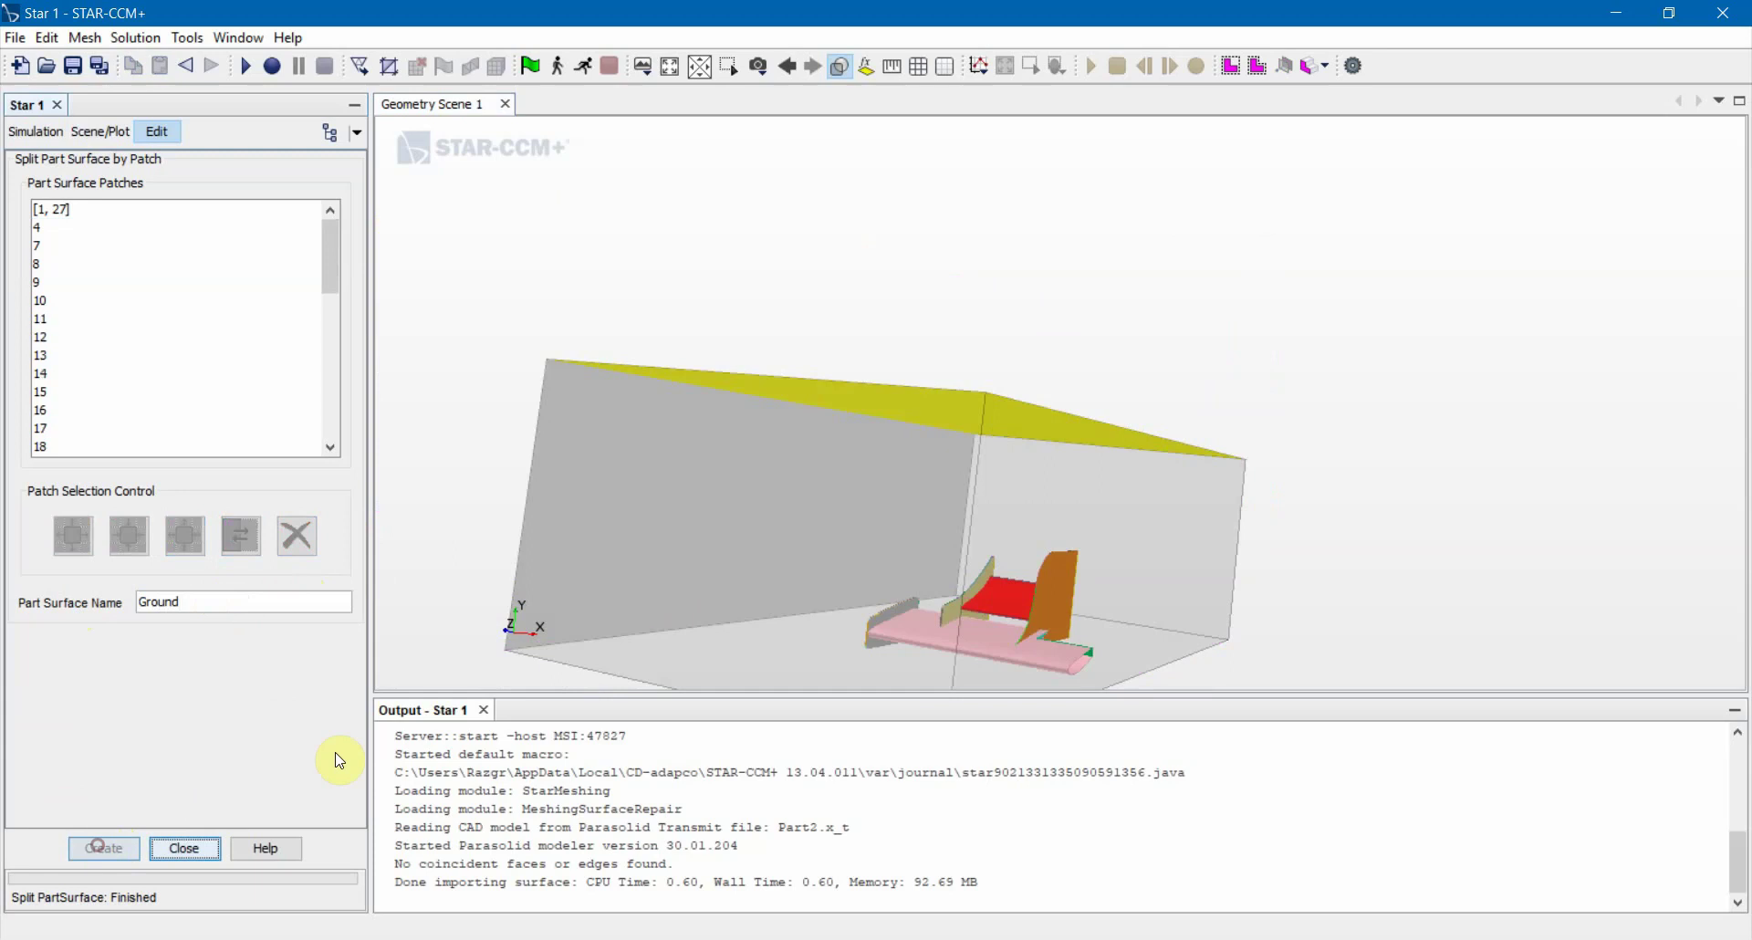
# Split the top face off as Top and the side face as Side
pyautogui.click(906, 401)
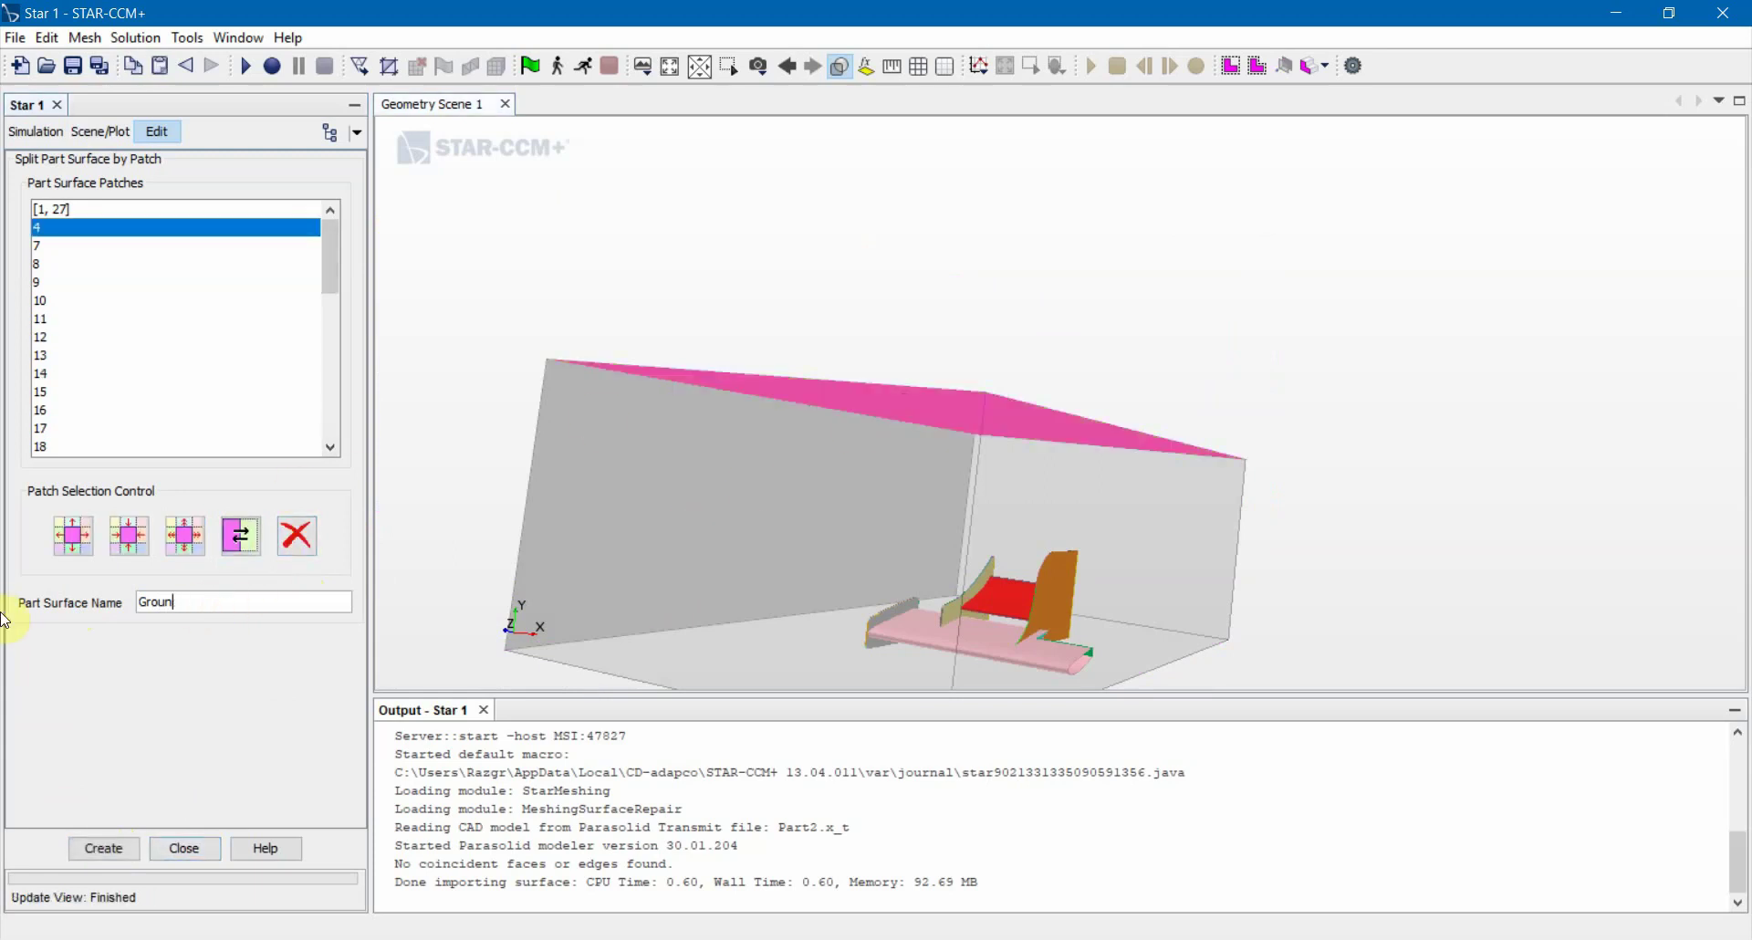
pyautogui.press('BackSpace')
pyautogui.press('BackSpace')
pyautogui.press('BackSpace')
pyautogui.press('BackSpace')
pyautogui.press('BackSpace')
pyautogui.write('Top')
pyautogui.click(116, 849)
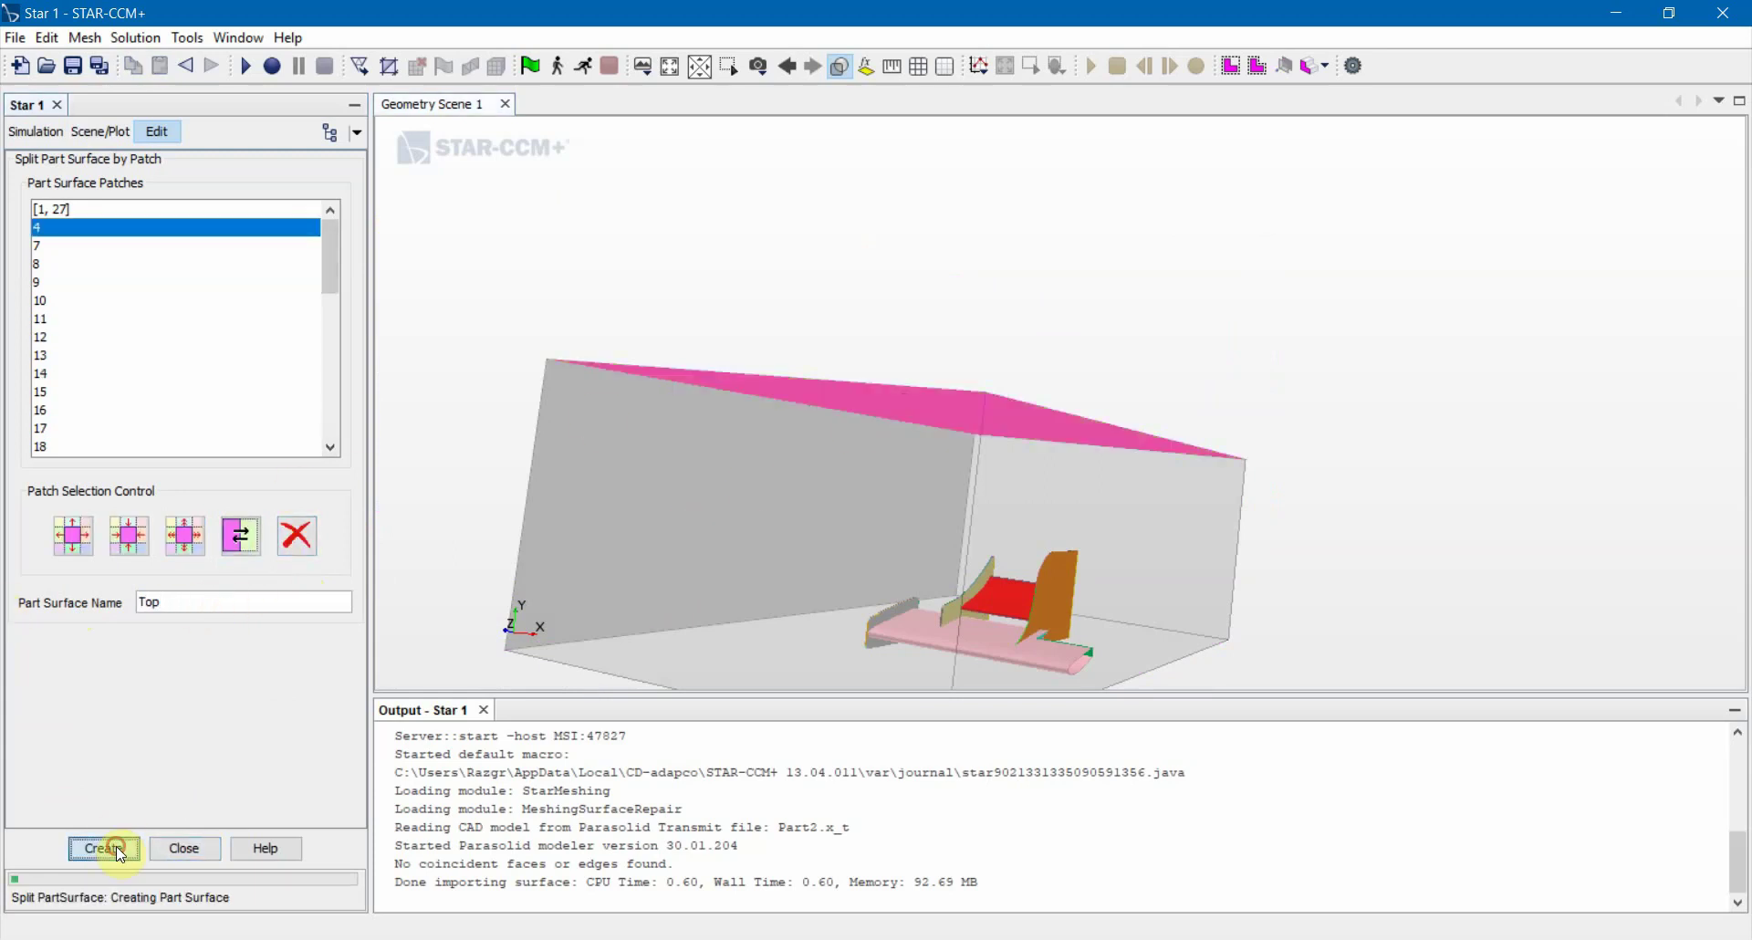
pyautogui.click(682, 490)
pyautogui.doubleClick(146, 603)
pyautogui.write('S')
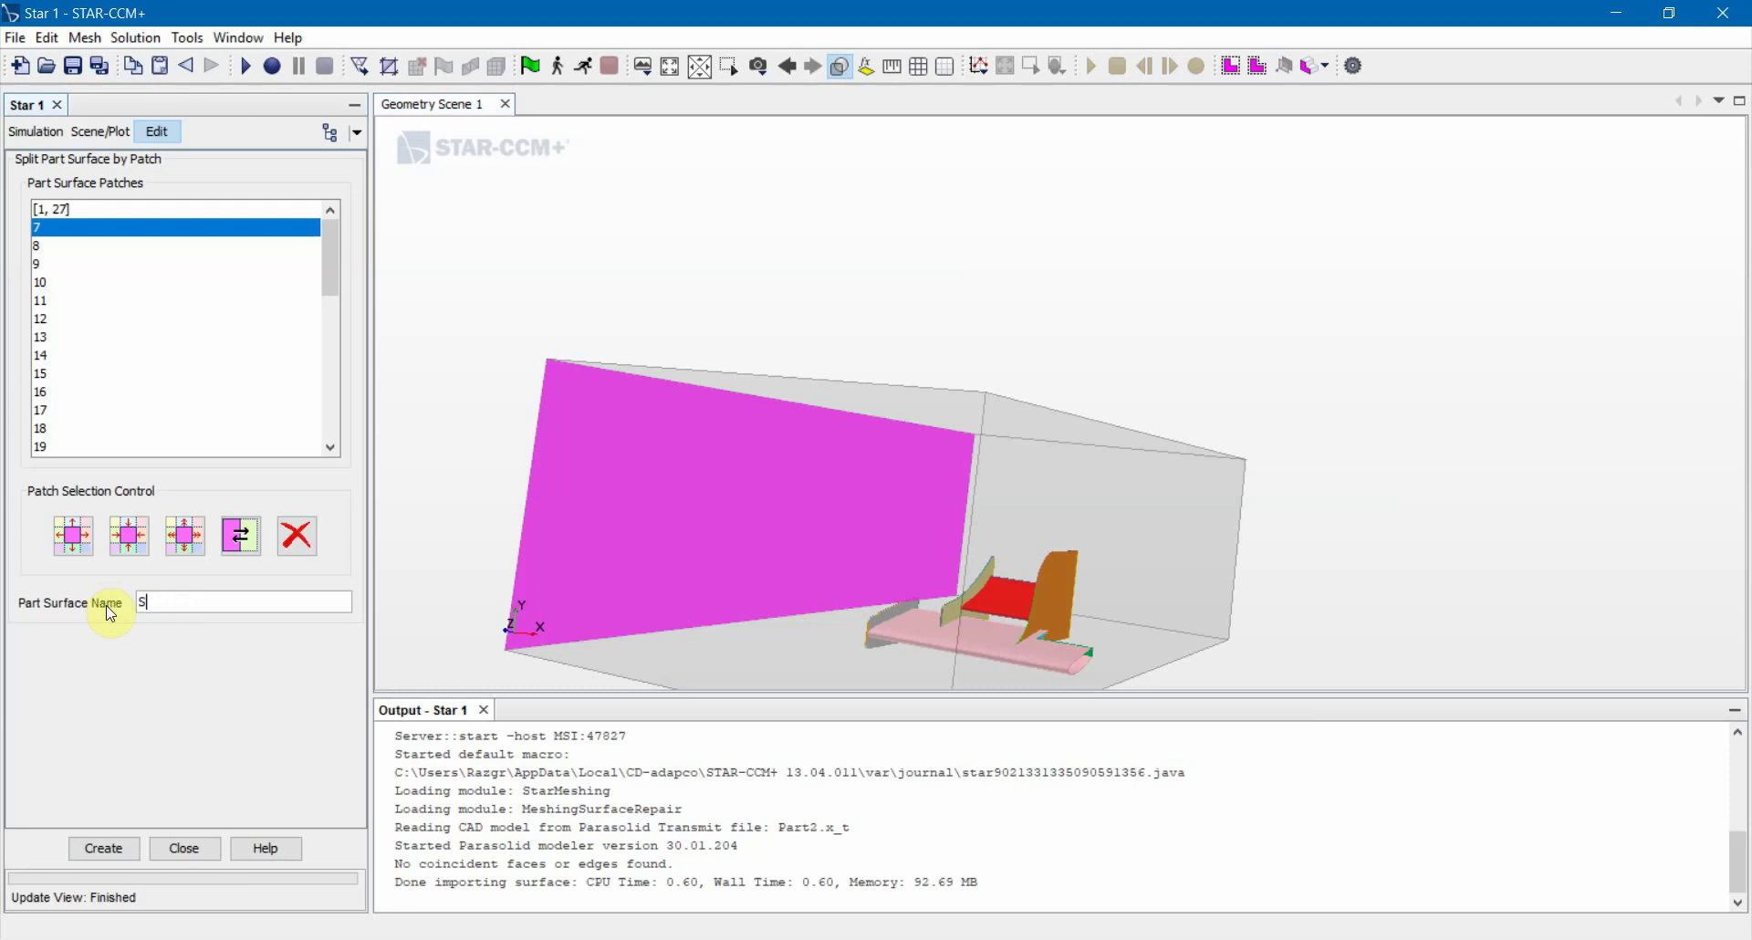
pyautogui.write('ide')
pyautogui.click(108, 849)
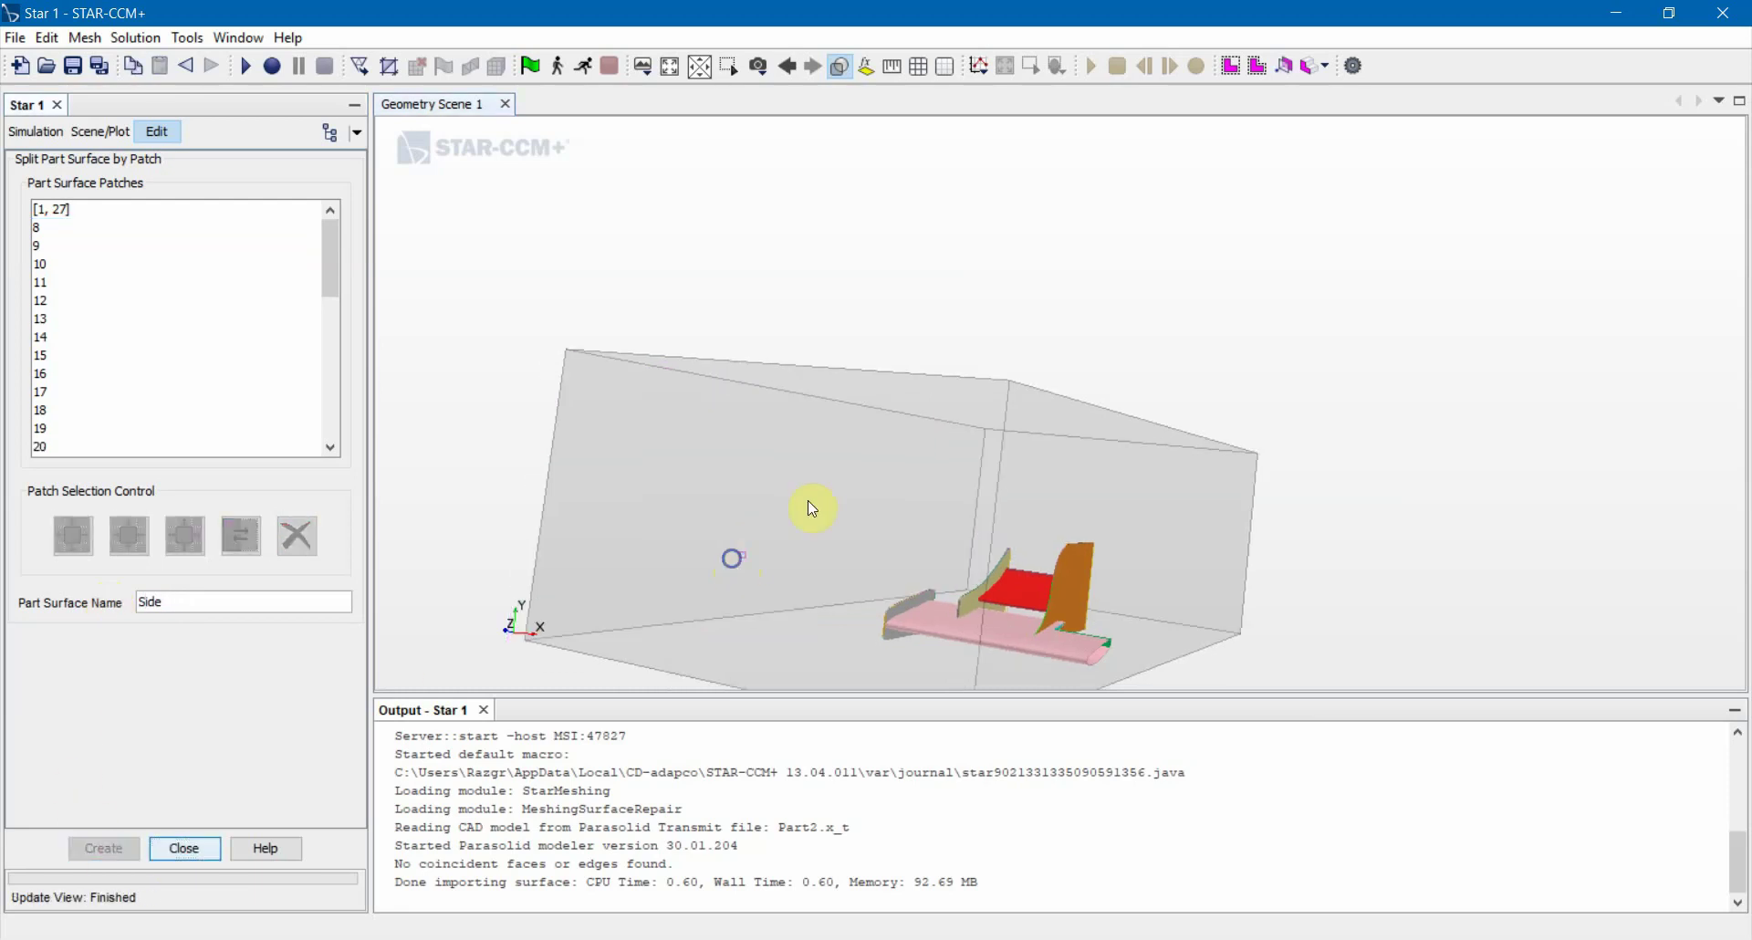
# Split the main wing element, patch 8, off as the surface Front Wing E1
pyautogui.moveTo(812, 509); pyautogui.dragTo(486, 538)
pyautogui.scroll(10, 933, 434)
pyautogui.click(856, 413)
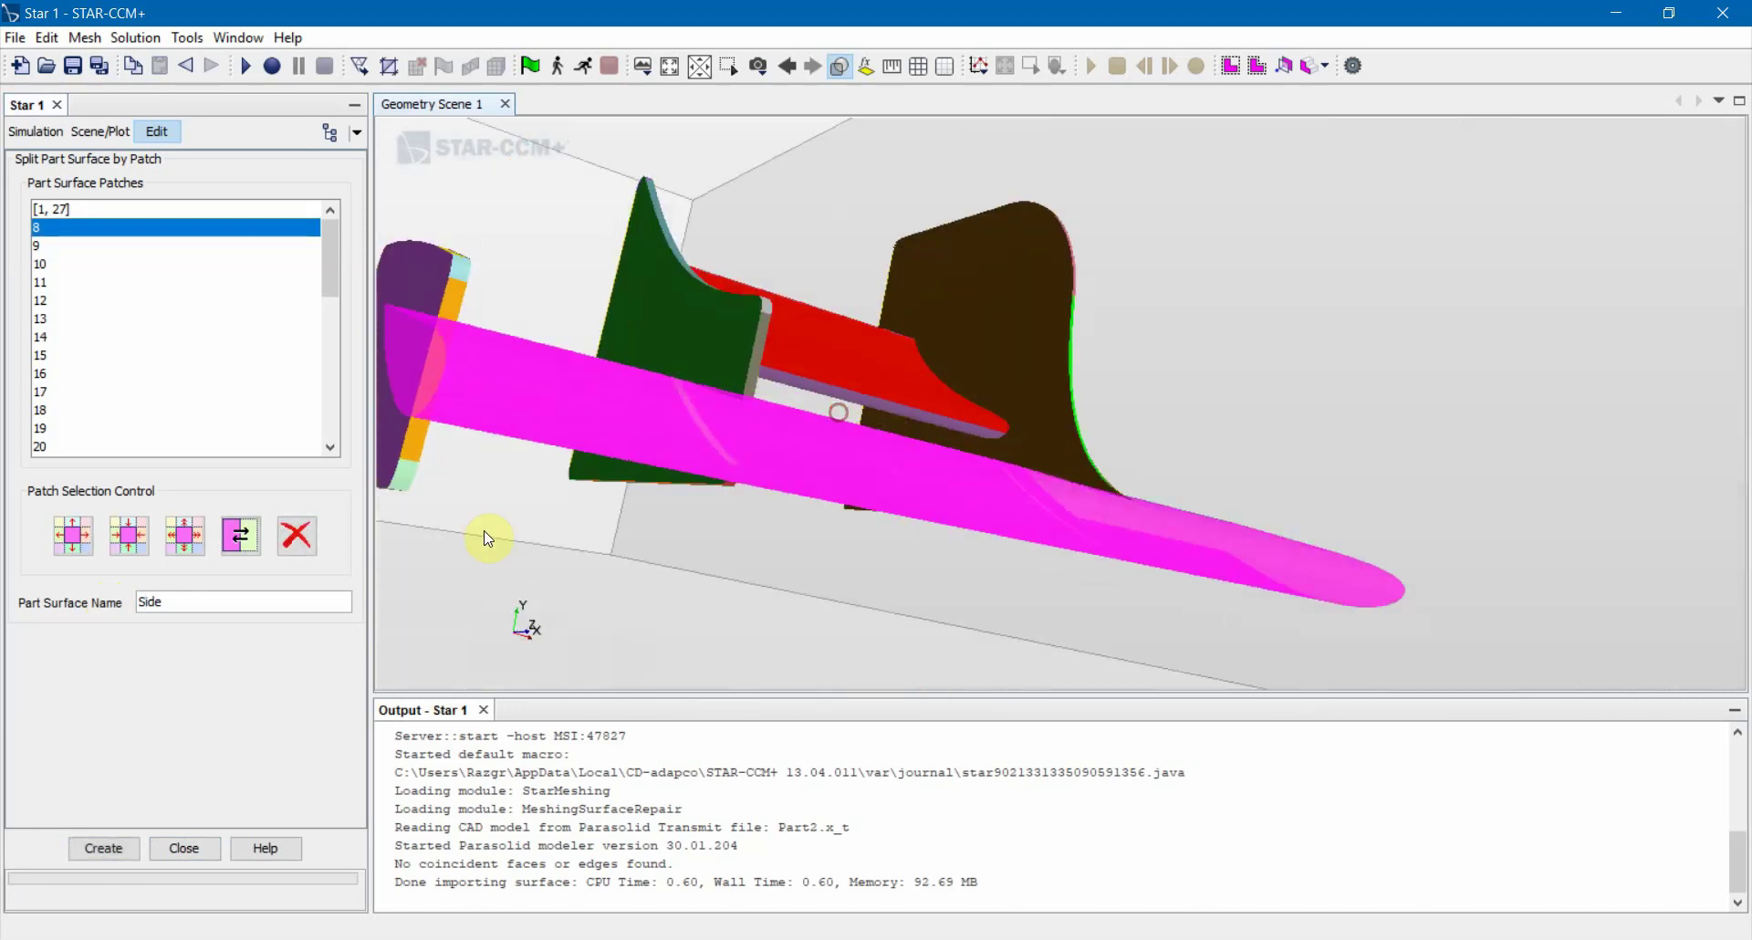
pyautogui.moveTo(825, 359); pyautogui.dragTo(861, 419)
pyautogui.click(873, 450)
pyautogui.click(874, 415)
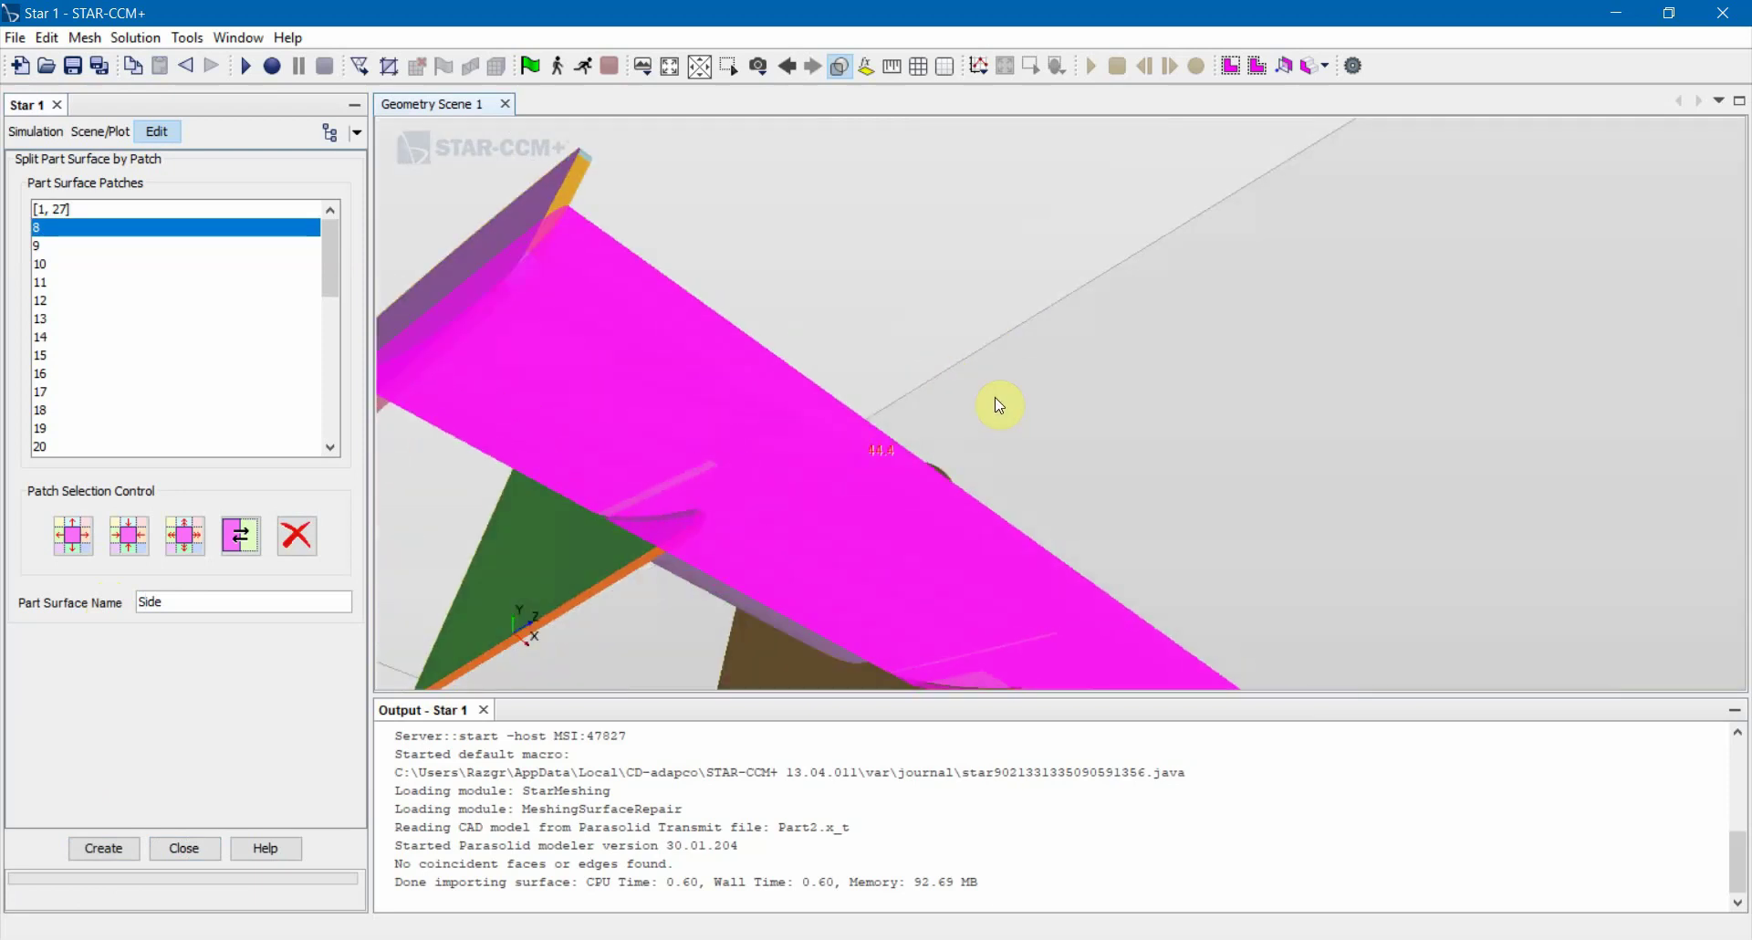
pyautogui.scroll(-5, 999, 405)
pyautogui.moveTo(712, 501); pyautogui.dragTo(801, 248)
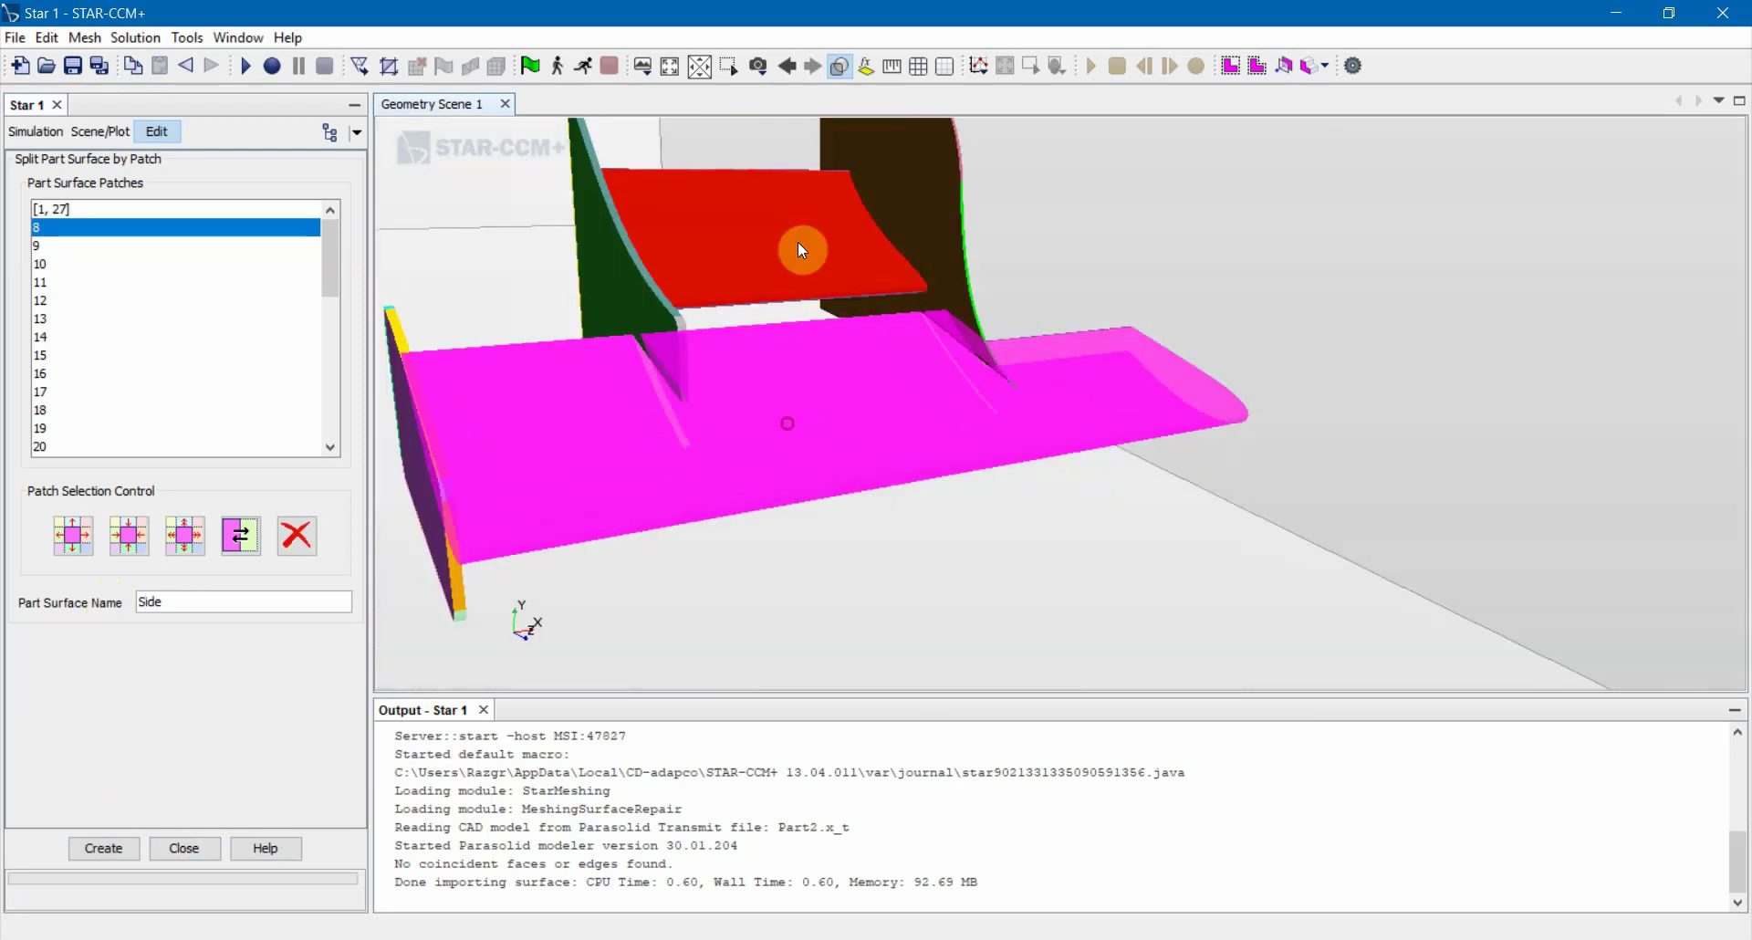
pyautogui.click(801, 248)
pyautogui.moveTo(772, 321); pyautogui.dragTo(801, 402)
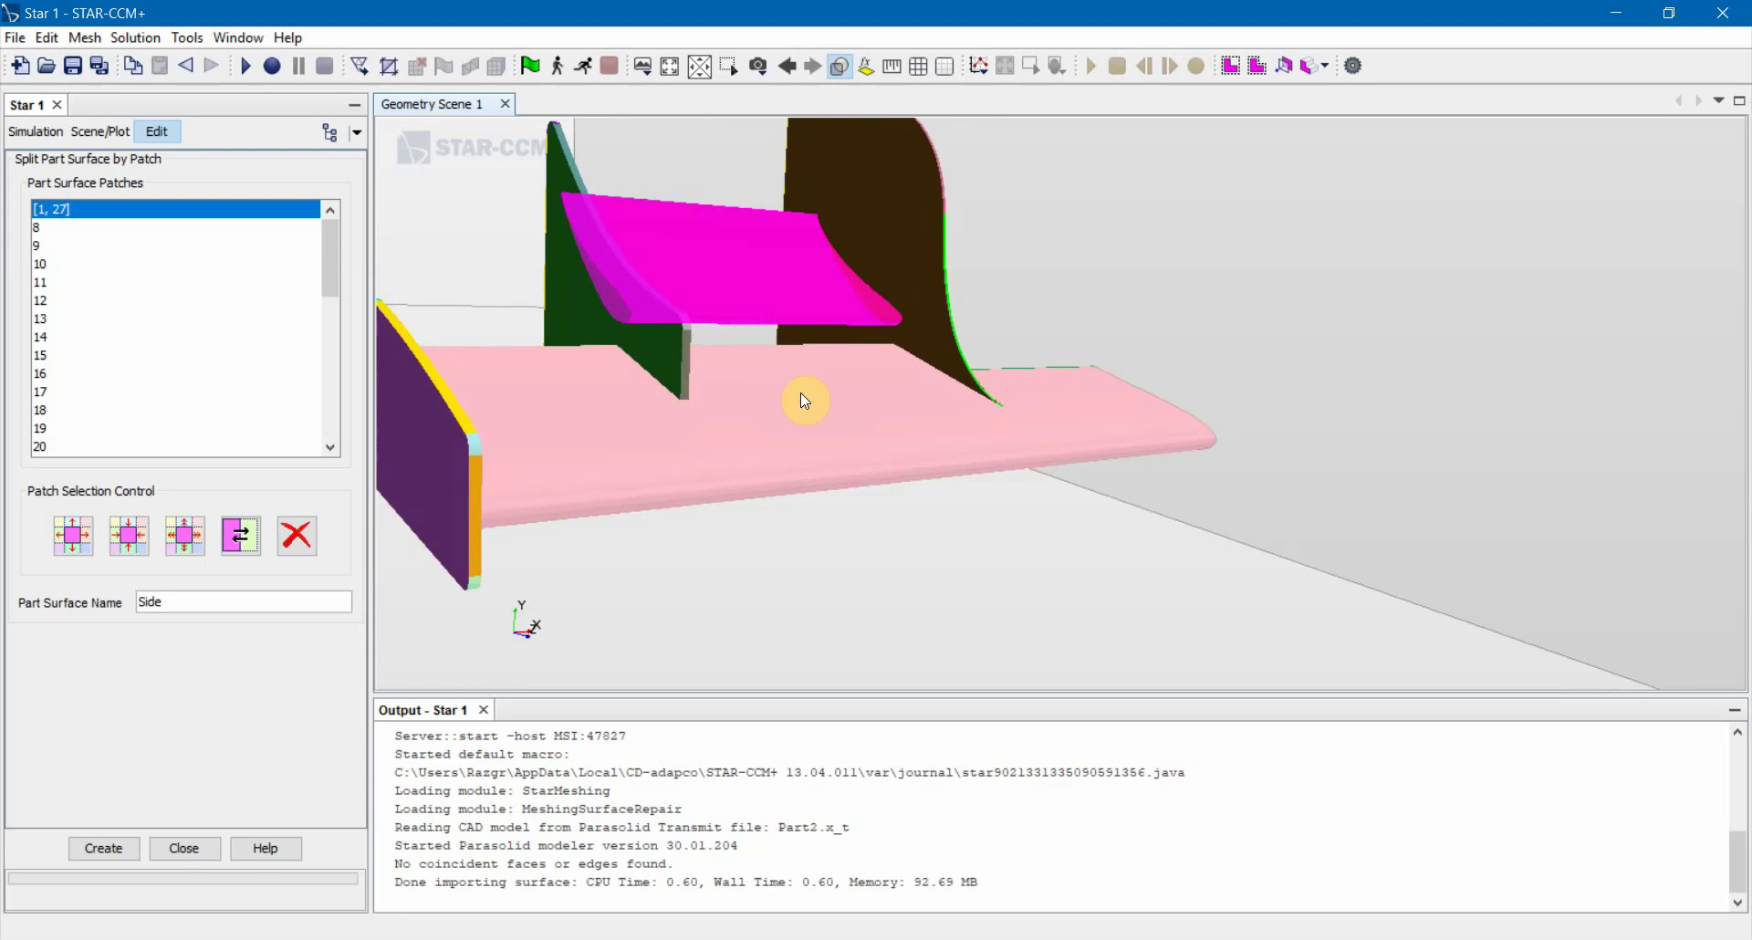
pyautogui.click(825, 417)
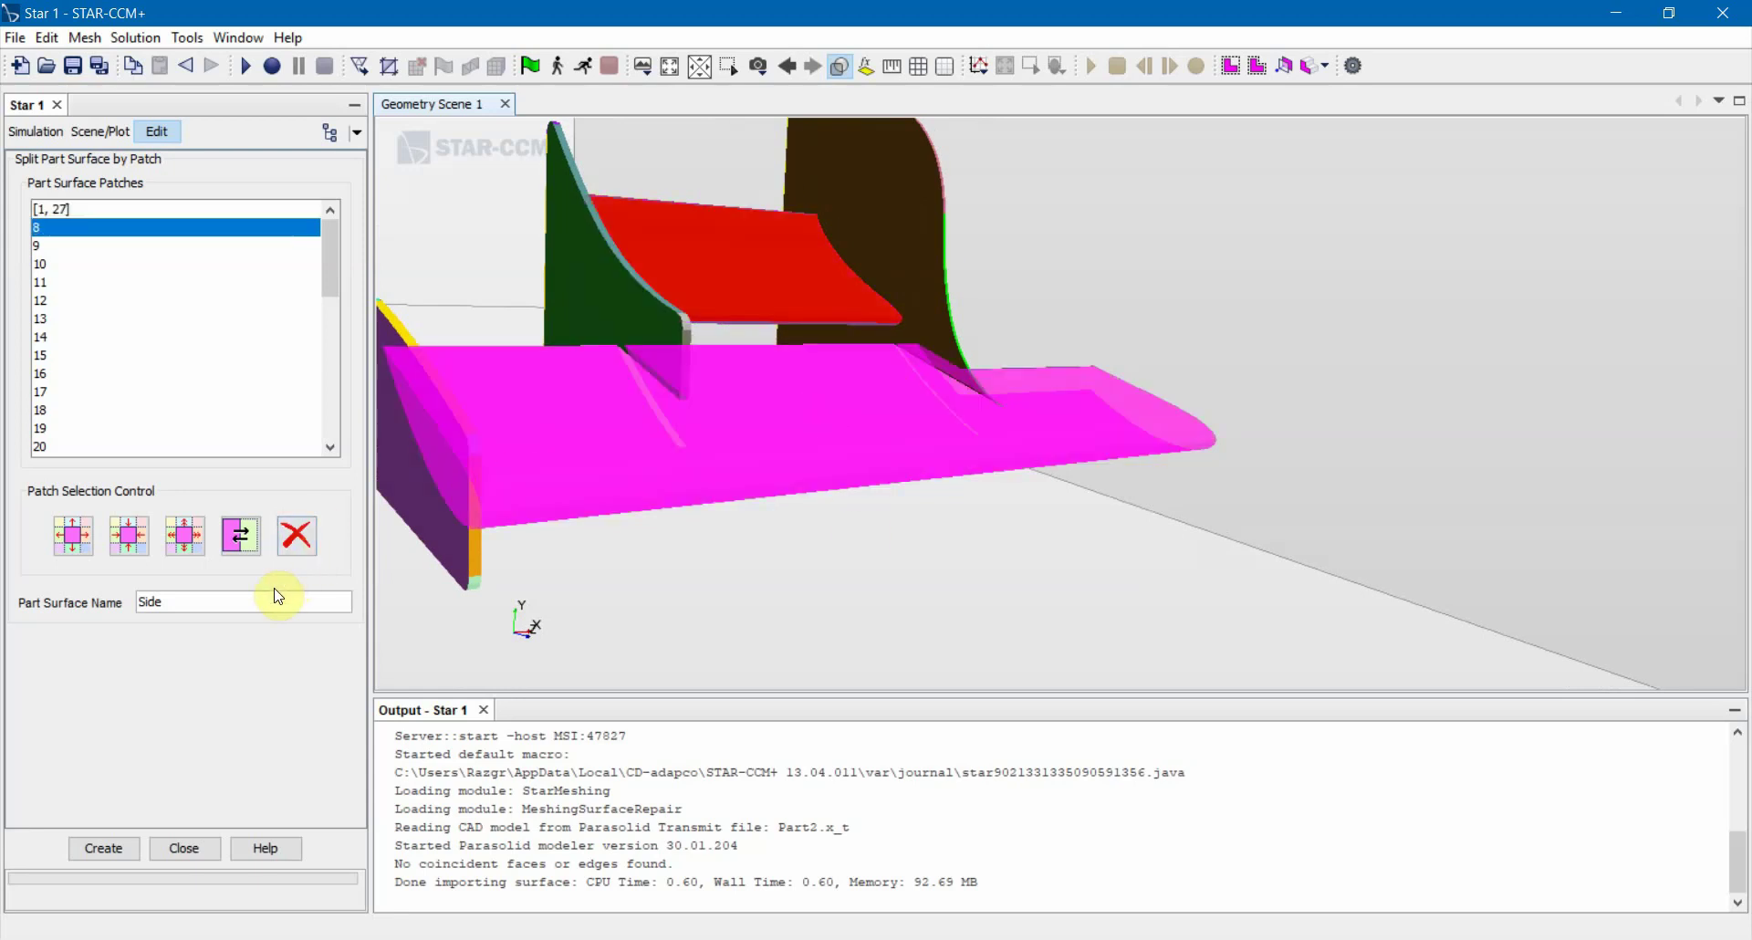
pyautogui.moveTo(451, 511); pyautogui.dragTo(547, 461)
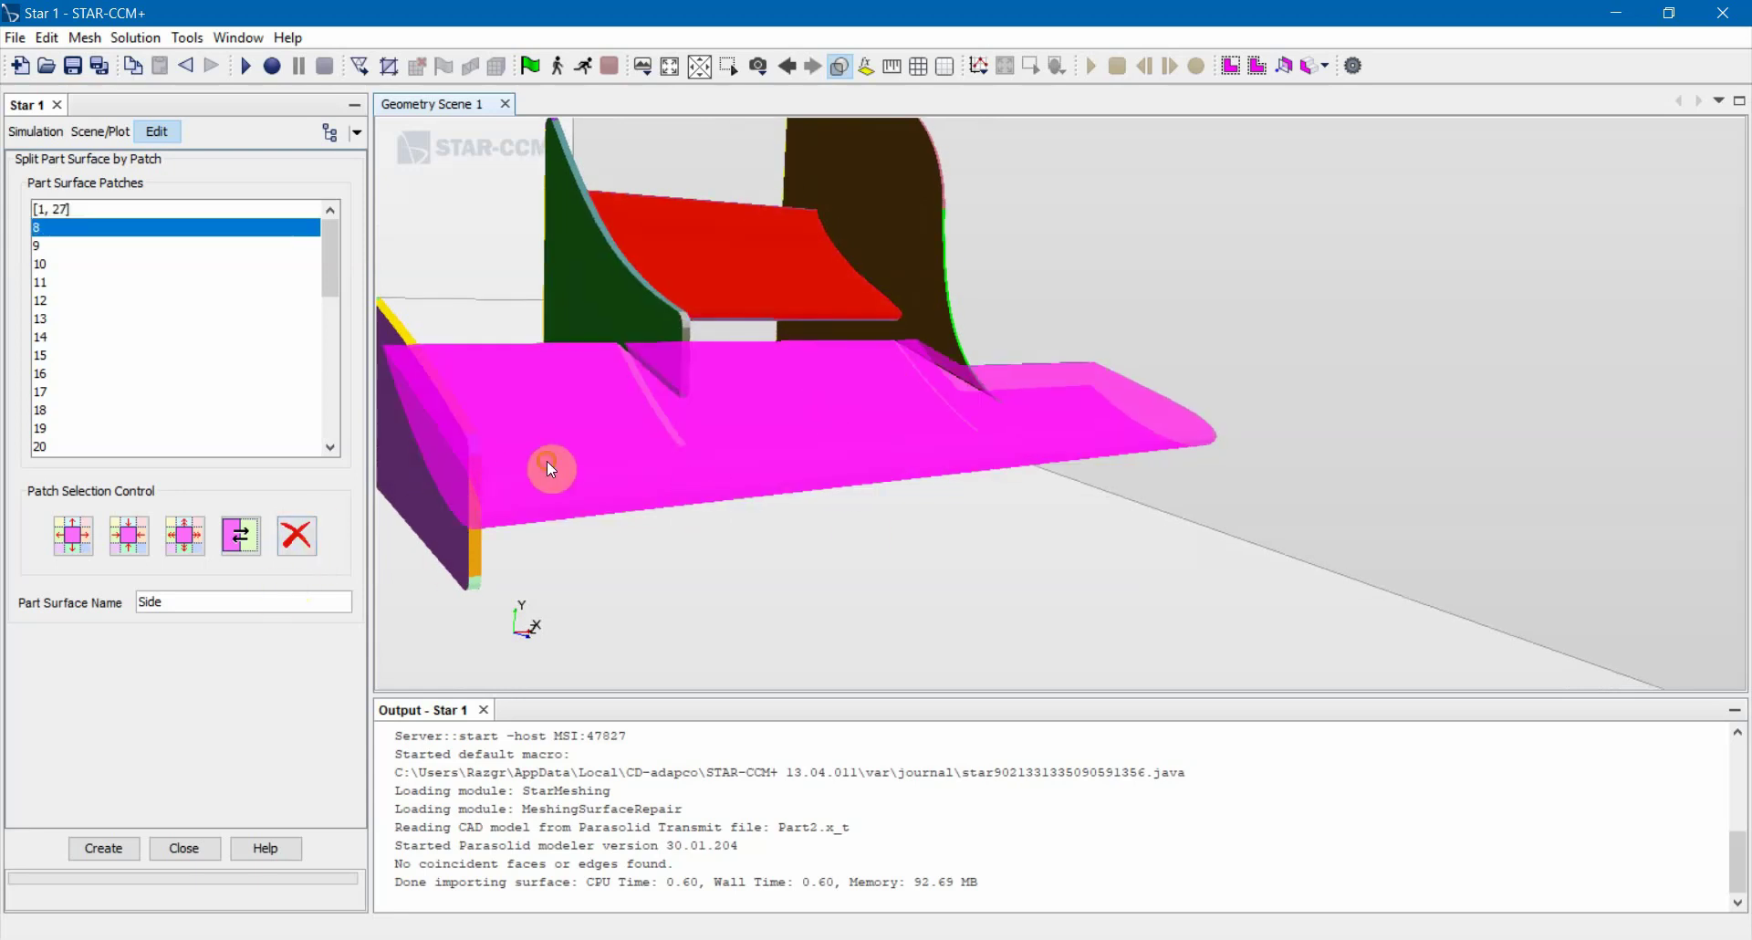
pyautogui.doubleClick(211, 600)
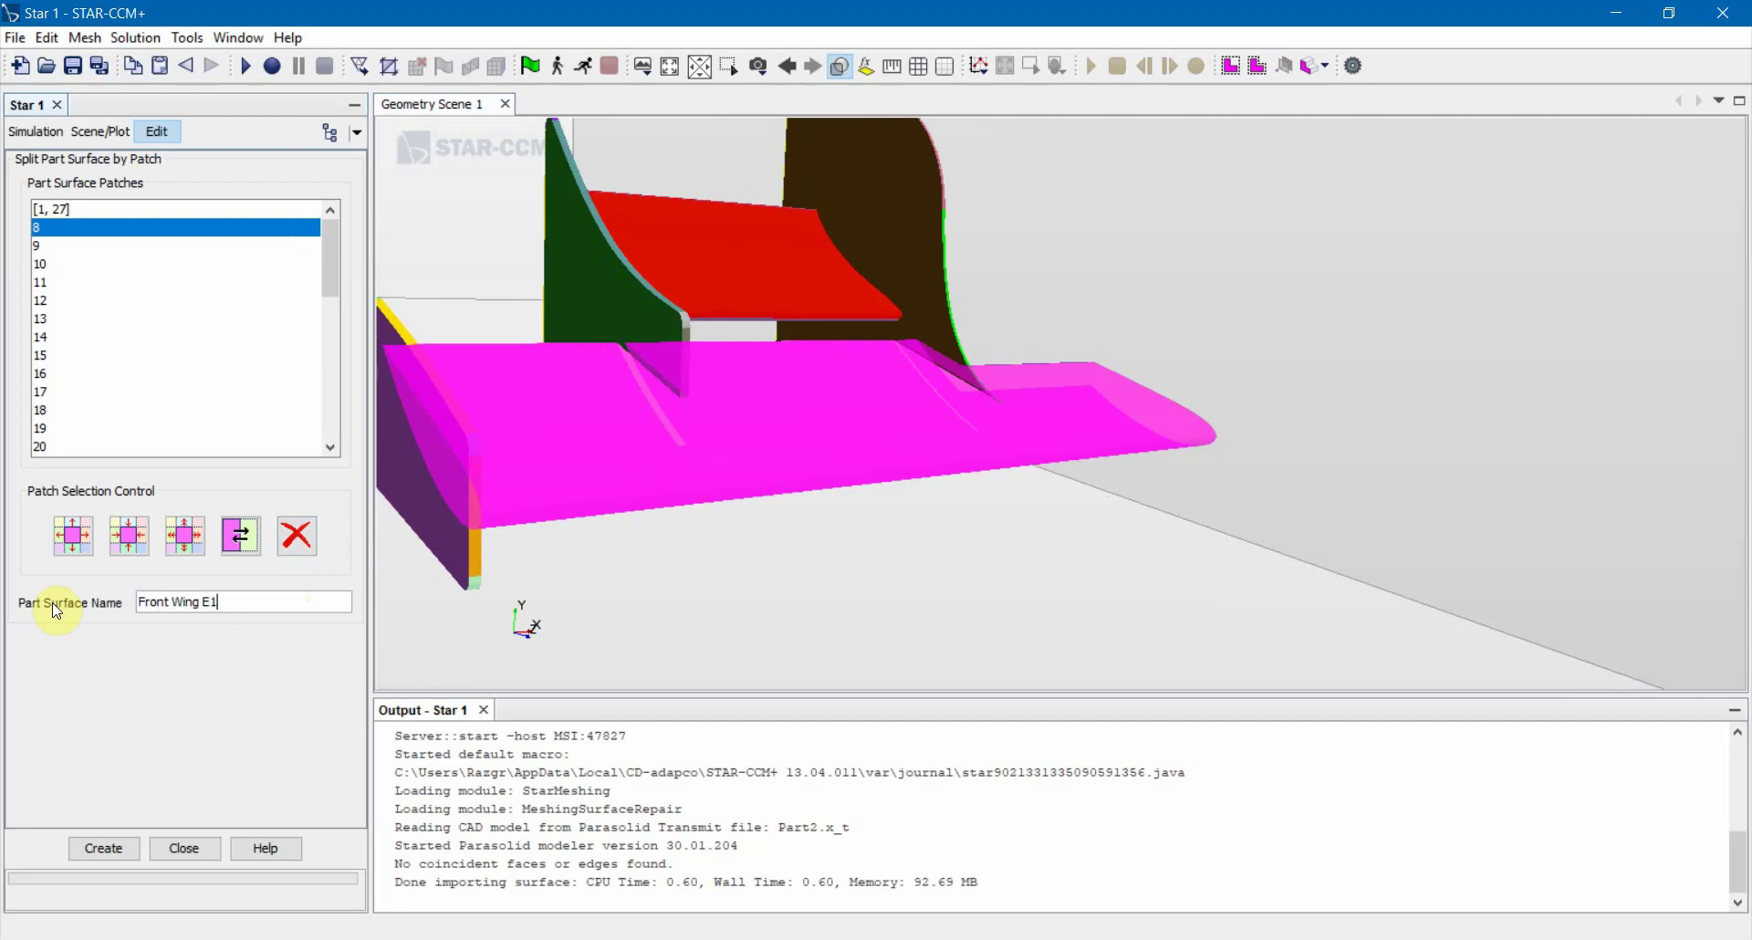
pyautogui.click(103, 848)
# Split the upper flap patch off as the surface Front Wing E2
pyautogui.click(802, 293)
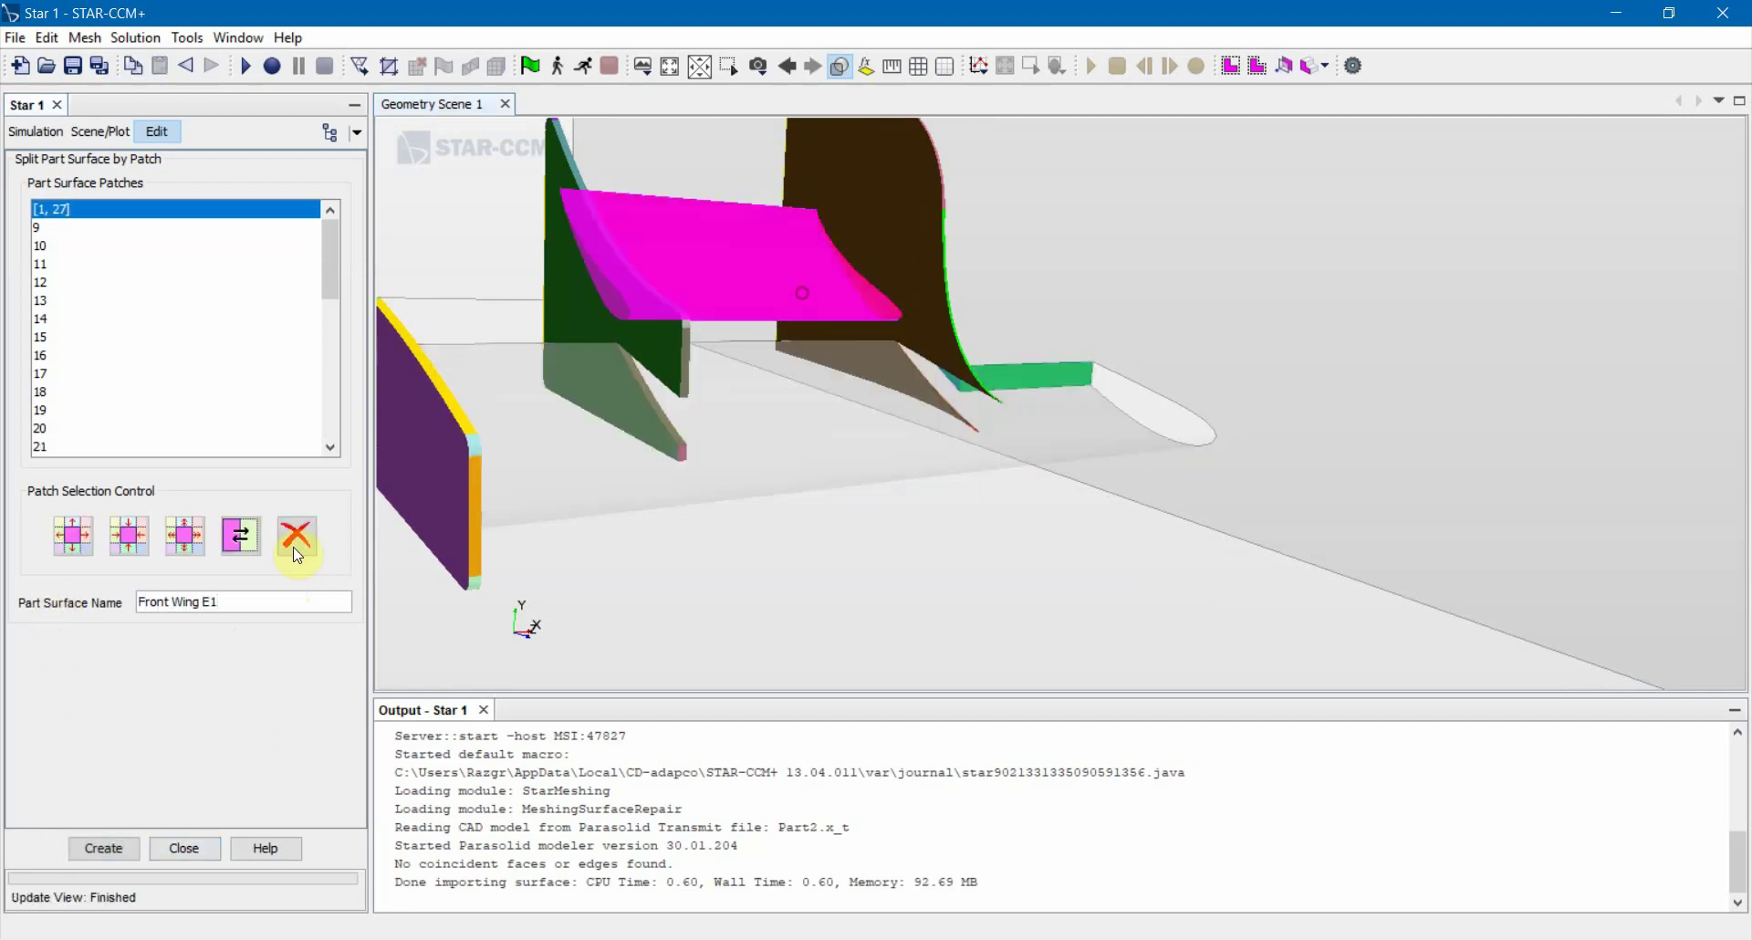
pyautogui.click(230, 601)
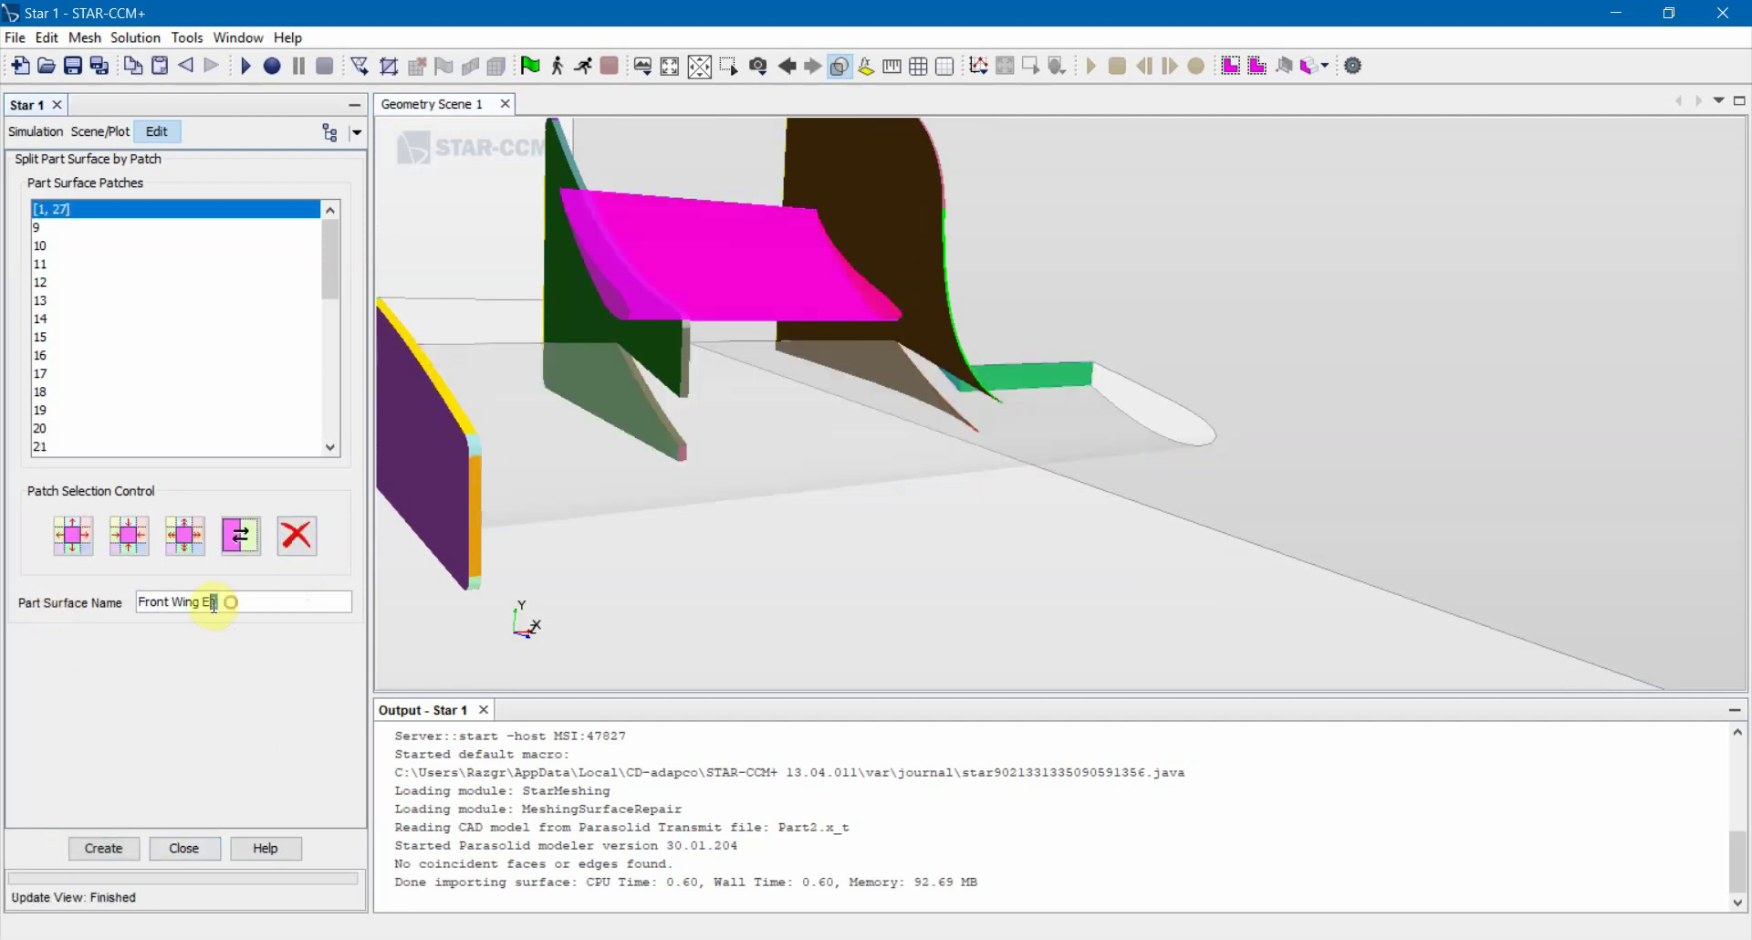
pyautogui.click(116, 855)
# Split the green and cyan wing-edge patches off as 'Front Wing E1 forgotten' and close the splitter
pyautogui.moveTo(614, 457); pyautogui.dragTo(910, 413)
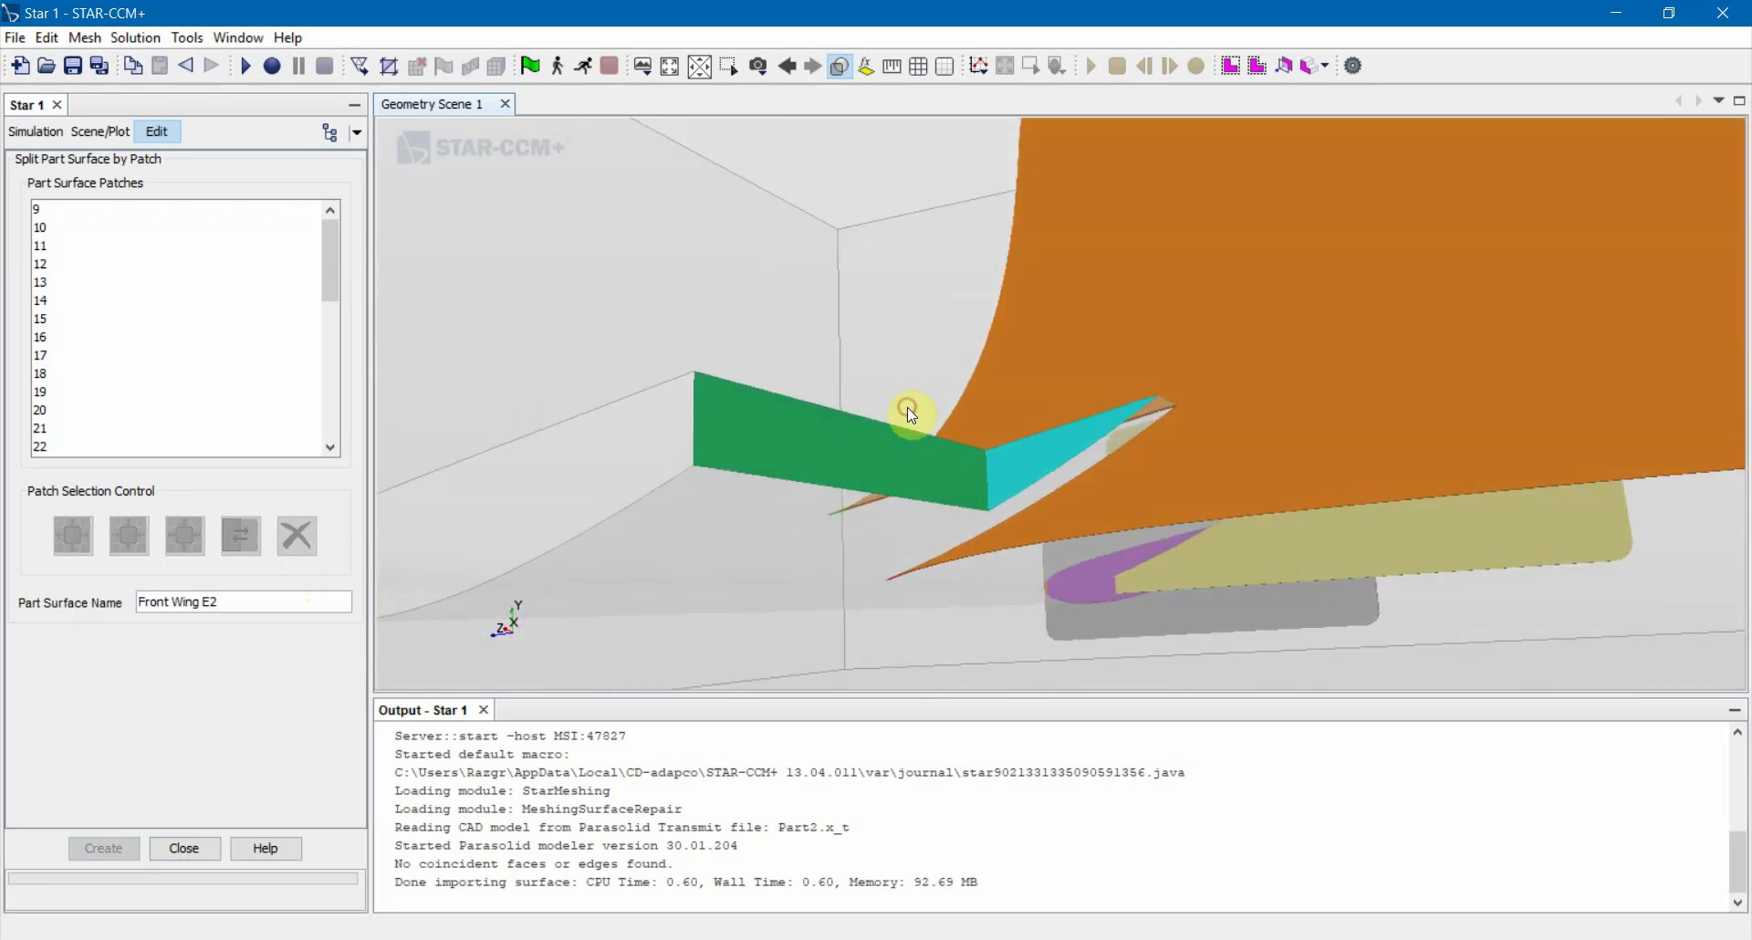
pyautogui.moveTo(911, 413); pyautogui.dragTo(925, 535)
pyautogui.click(959, 416)
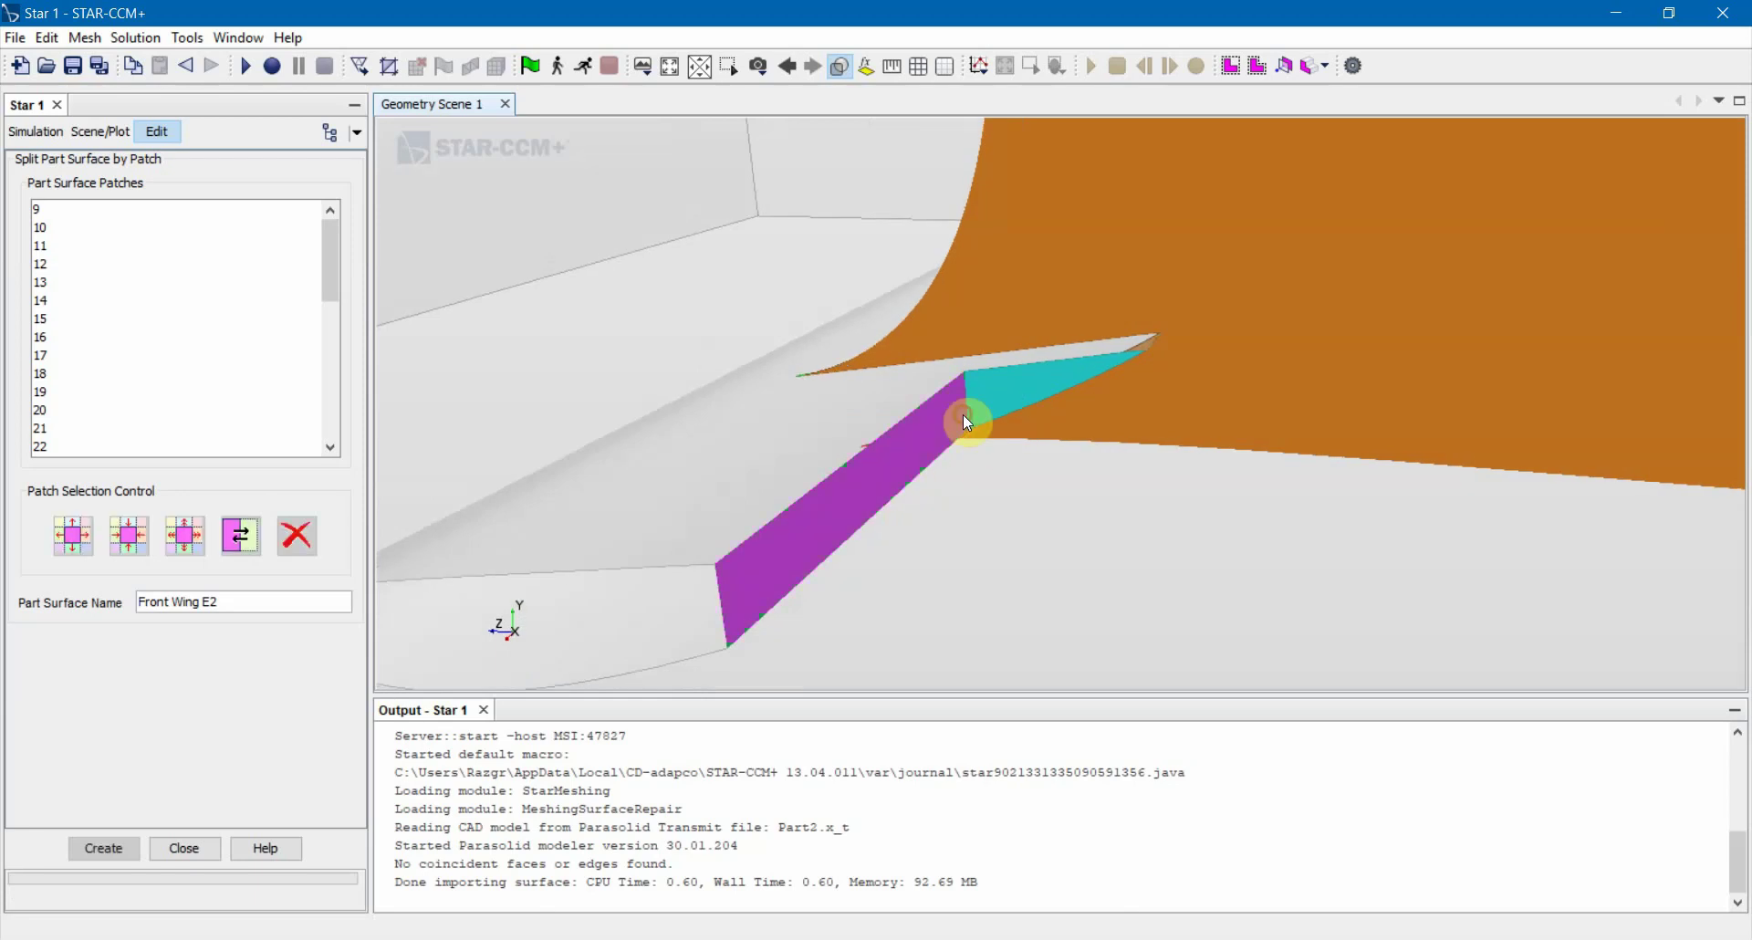
pyautogui.click(991, 402)
pyautogui.click(243, 605)
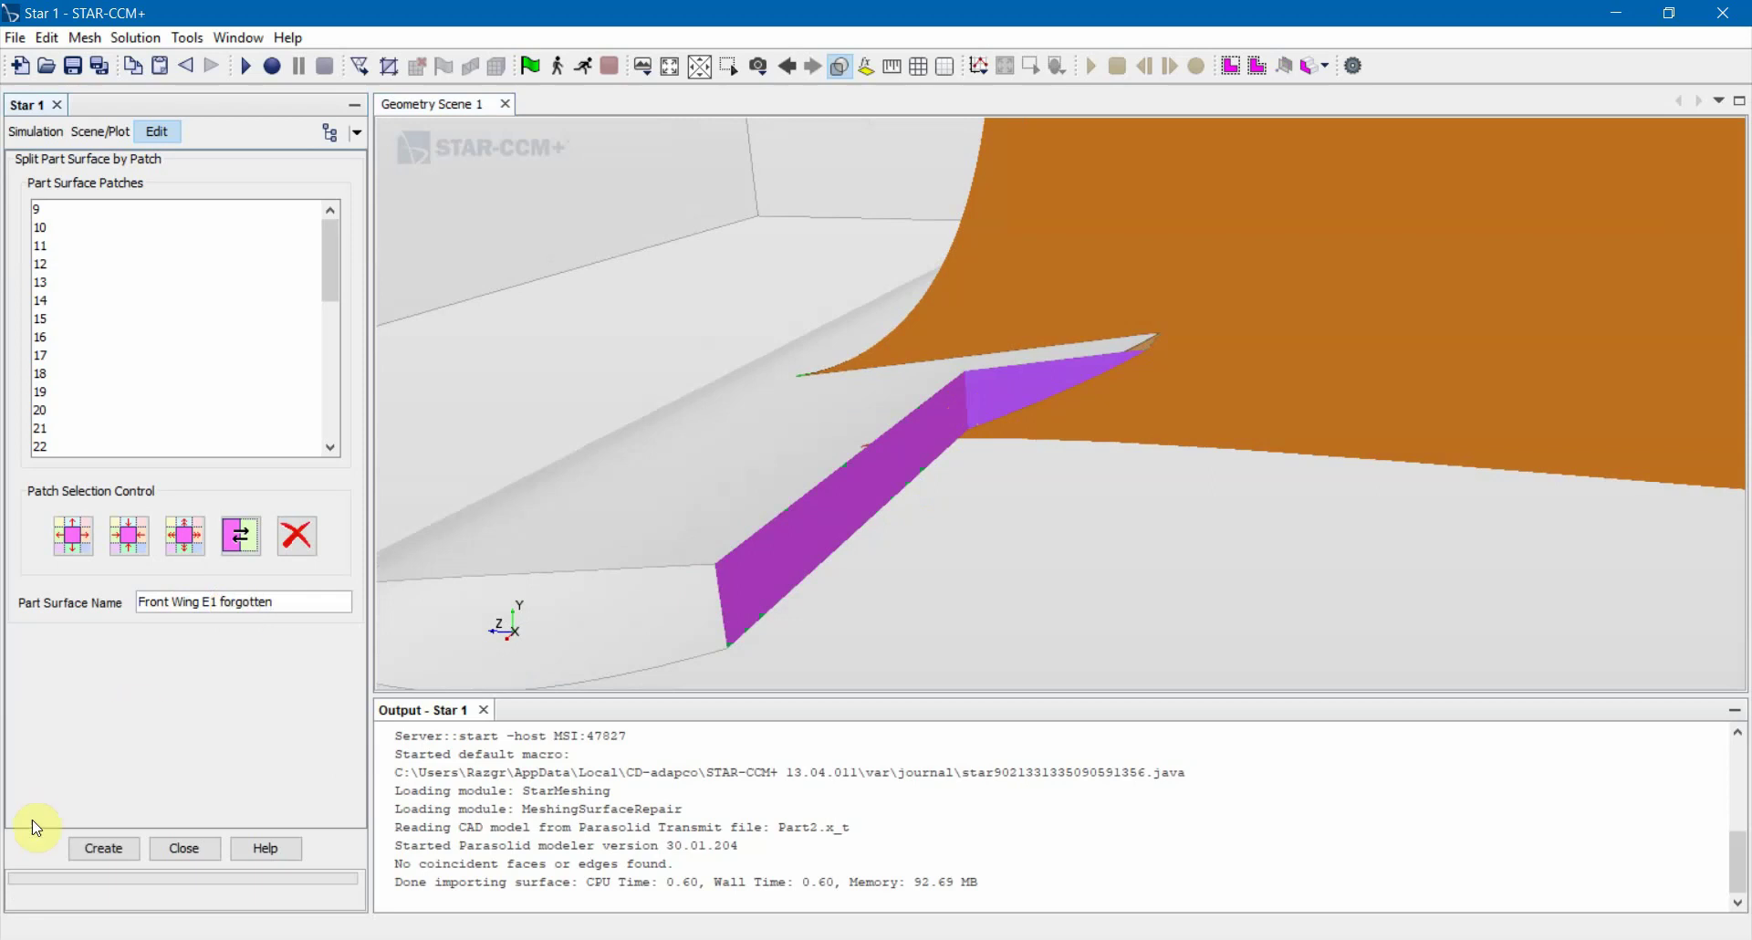
pyautogui.click(84, 838)
pyautogui.click(187, 848)
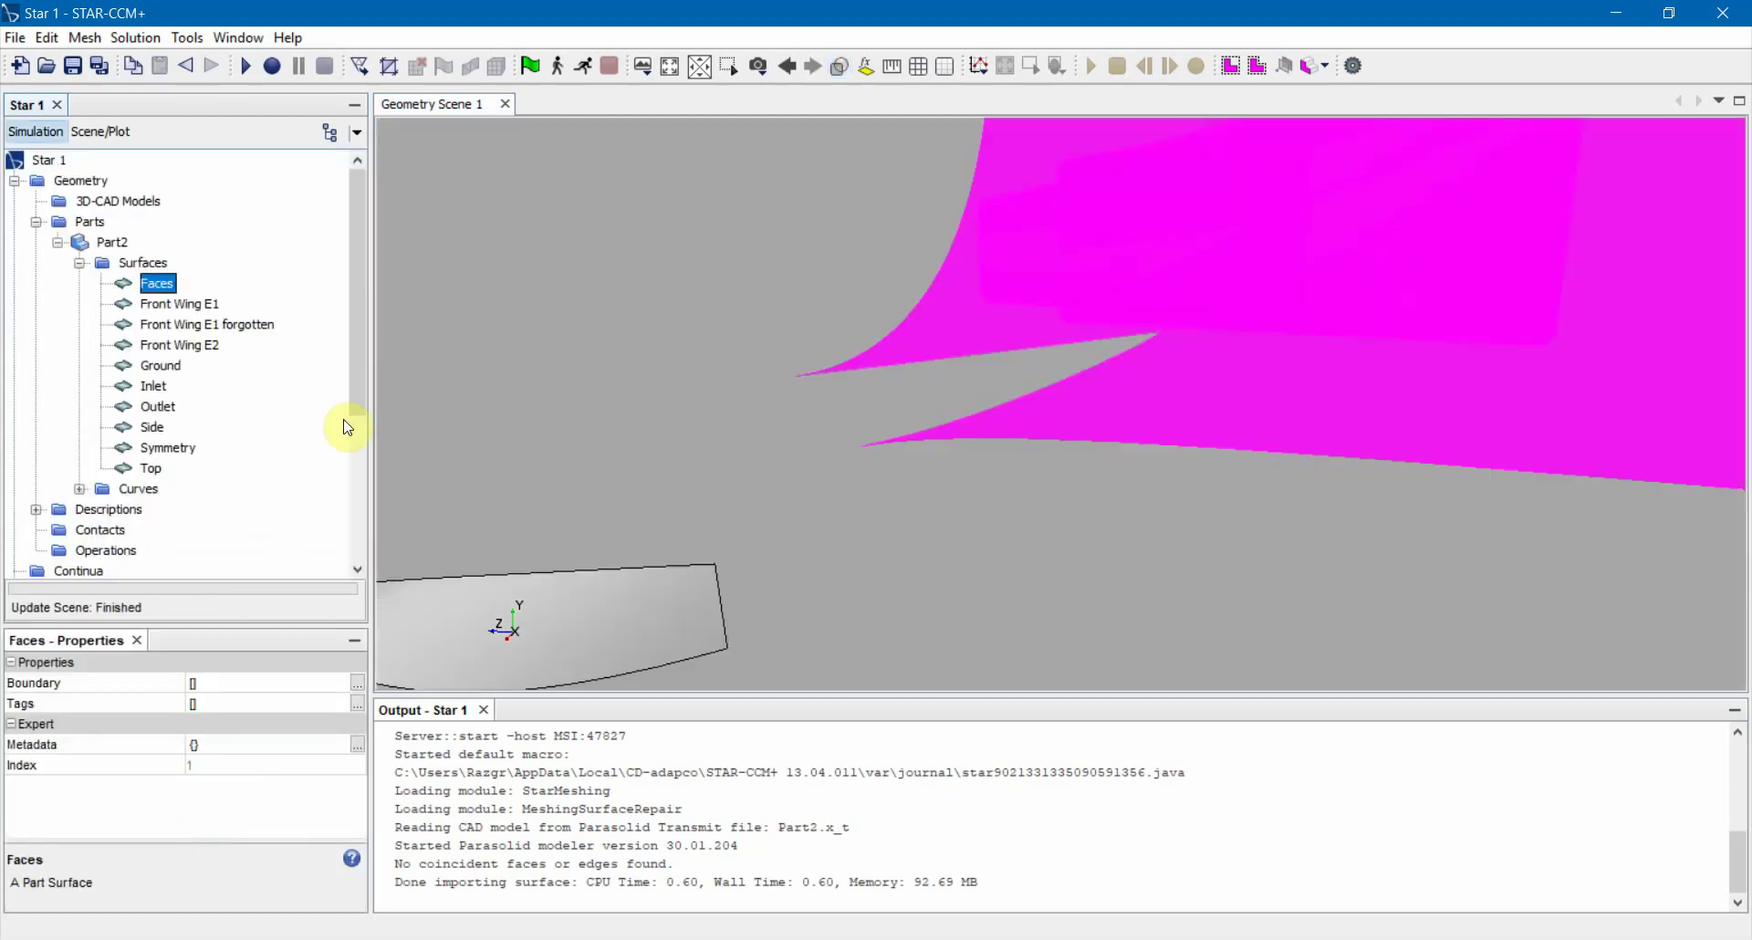
# Combine Front Wing E1 forgotten into Front Wing E1 and inspect the merged wing surface
pyautogui.click(215, 326)
pyautogui.scroll(-5, 853, 297)
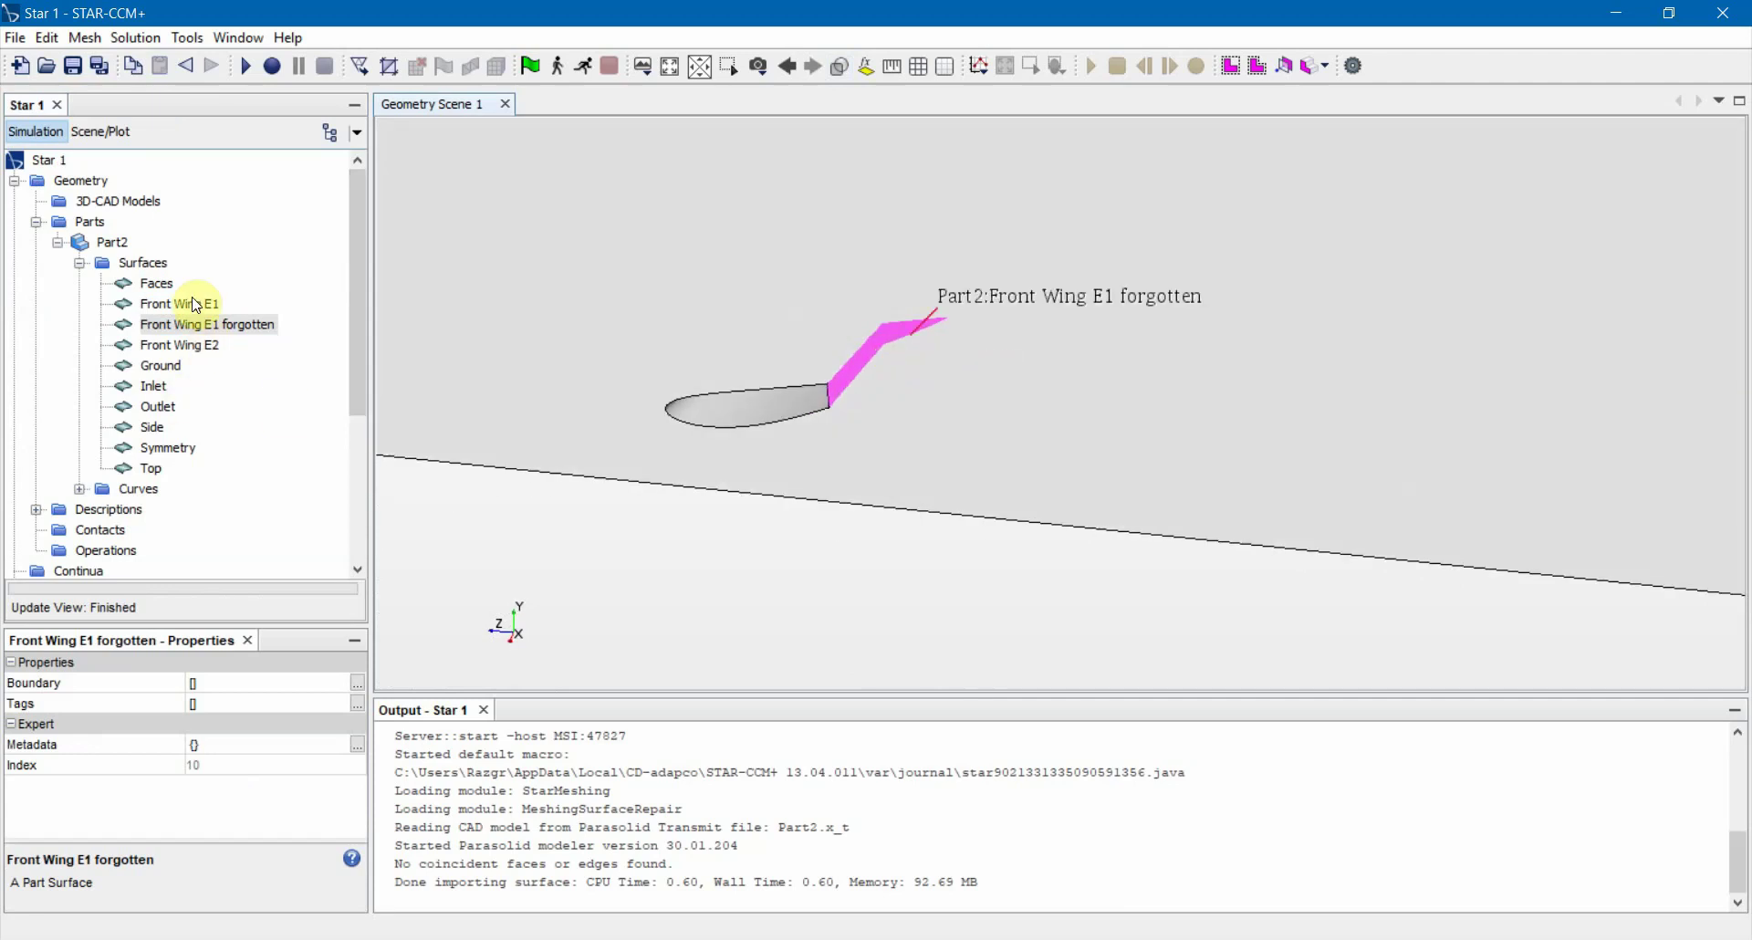
pyautogui.click(192, 303)
pyautogui.moveTo(831, 235); pyautogui.dragTo(778, 234)
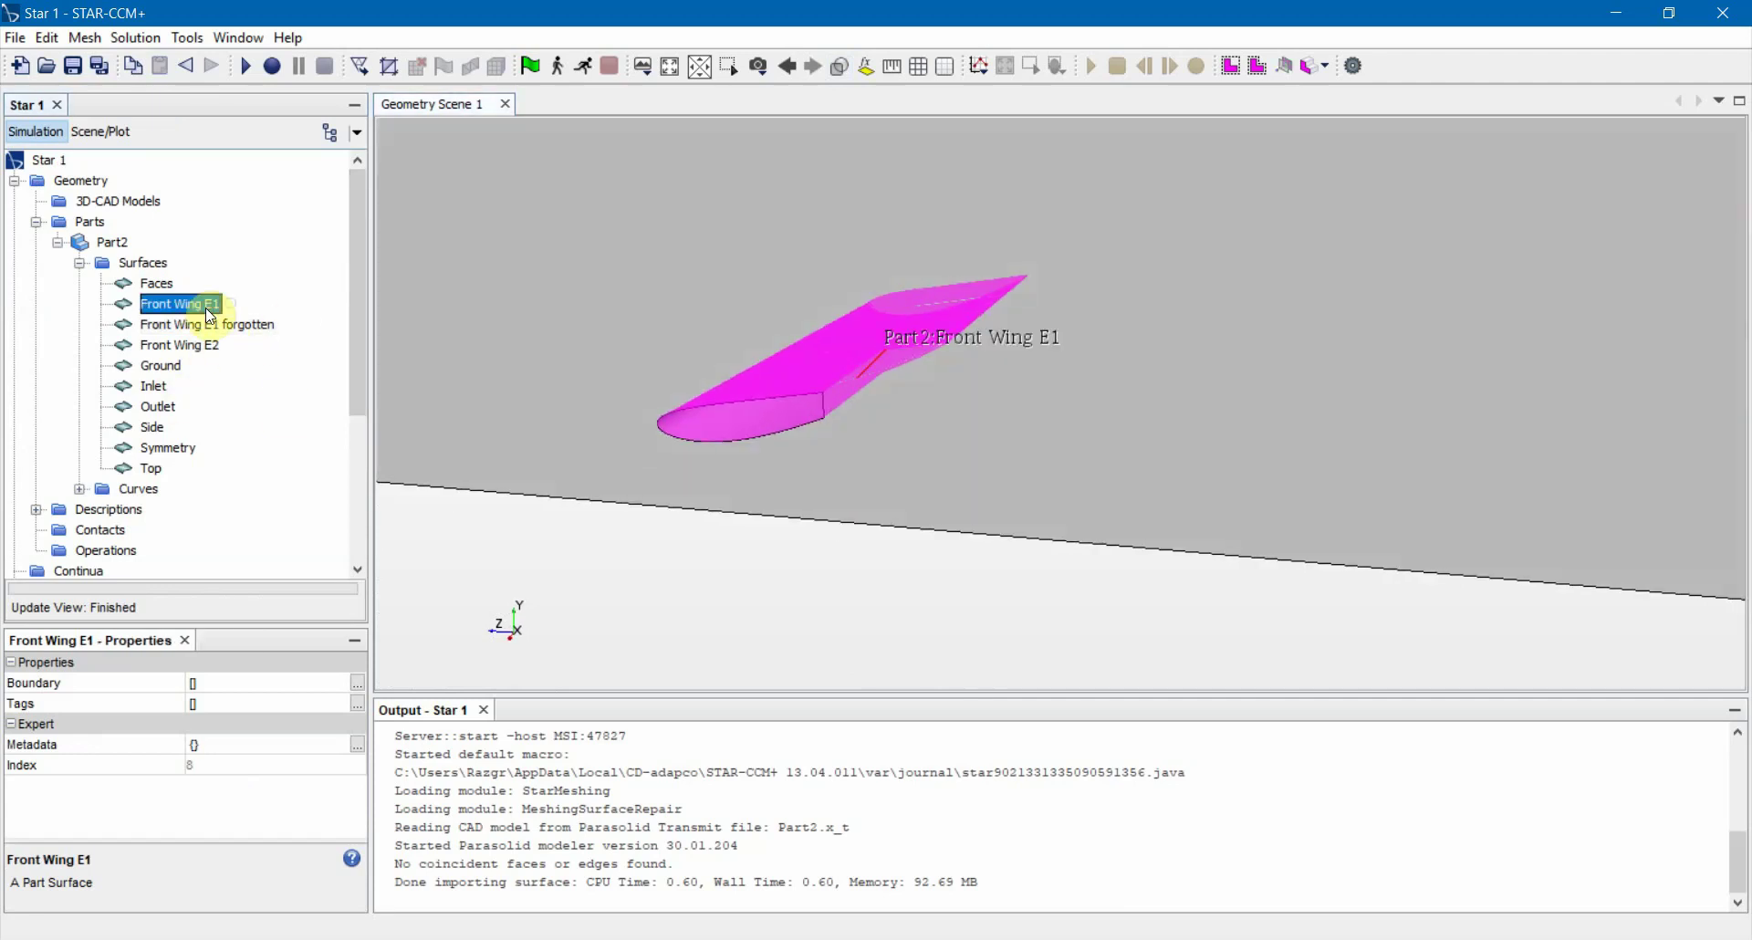
pyautogui.keyDown('ctrl'); pyautogui.click(209, 325); pyautogui.keyUp('ctrl')
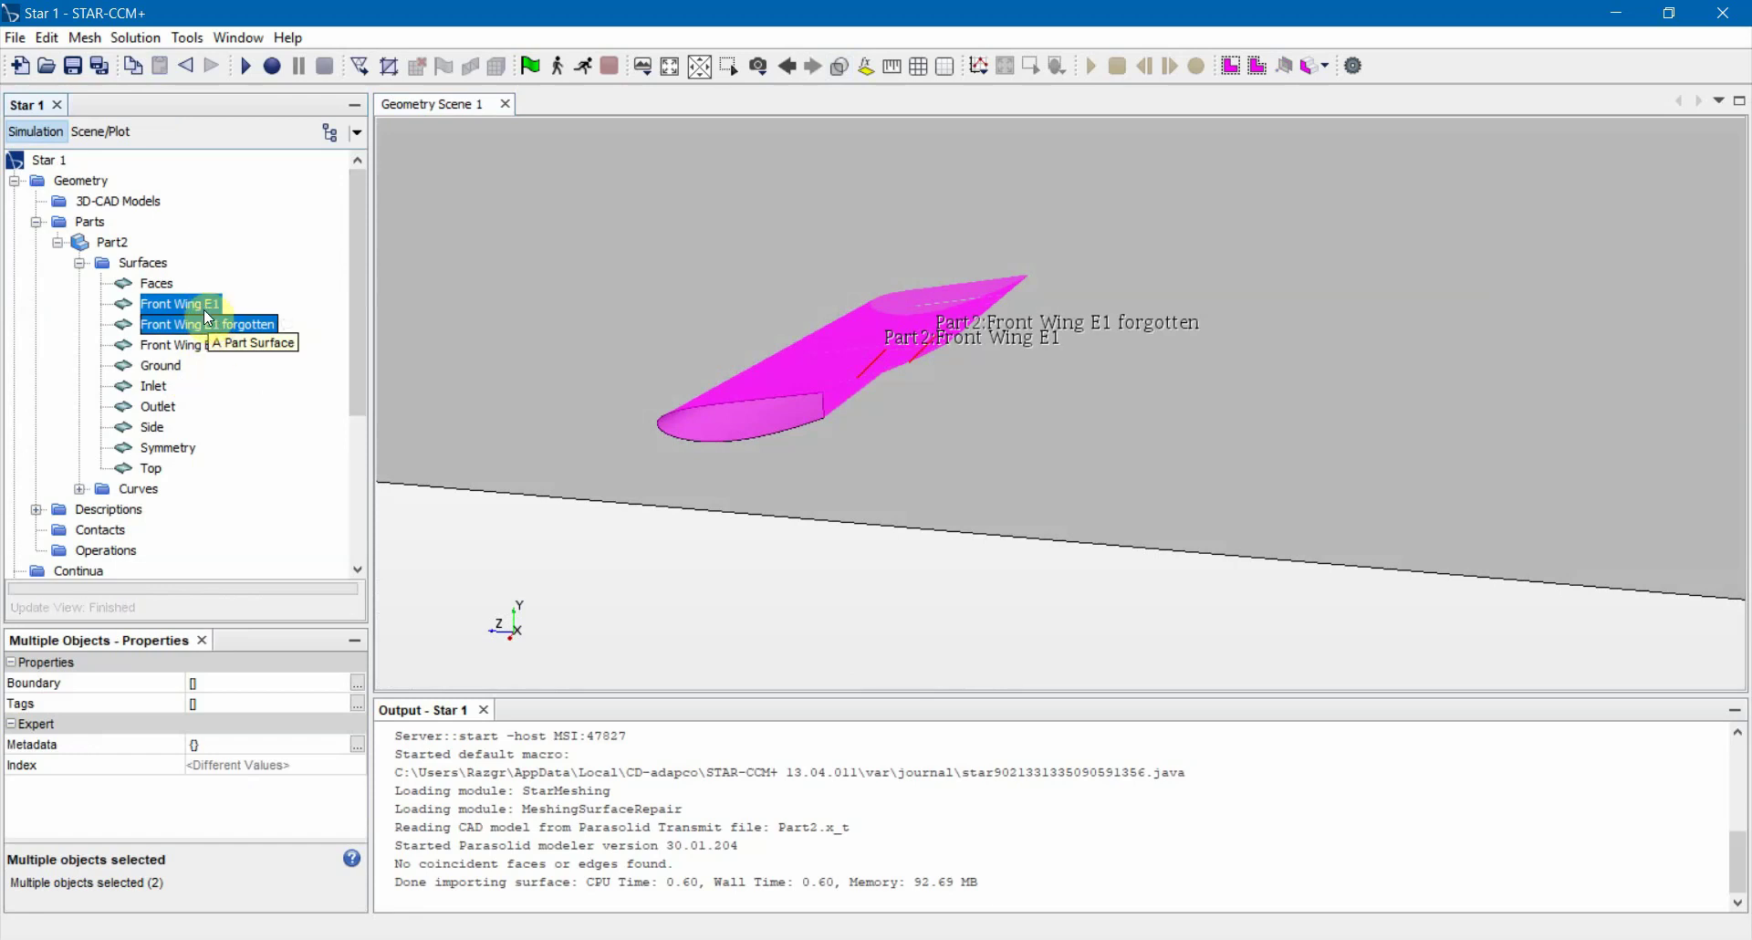
pyautogui.rightClick(204, 311)
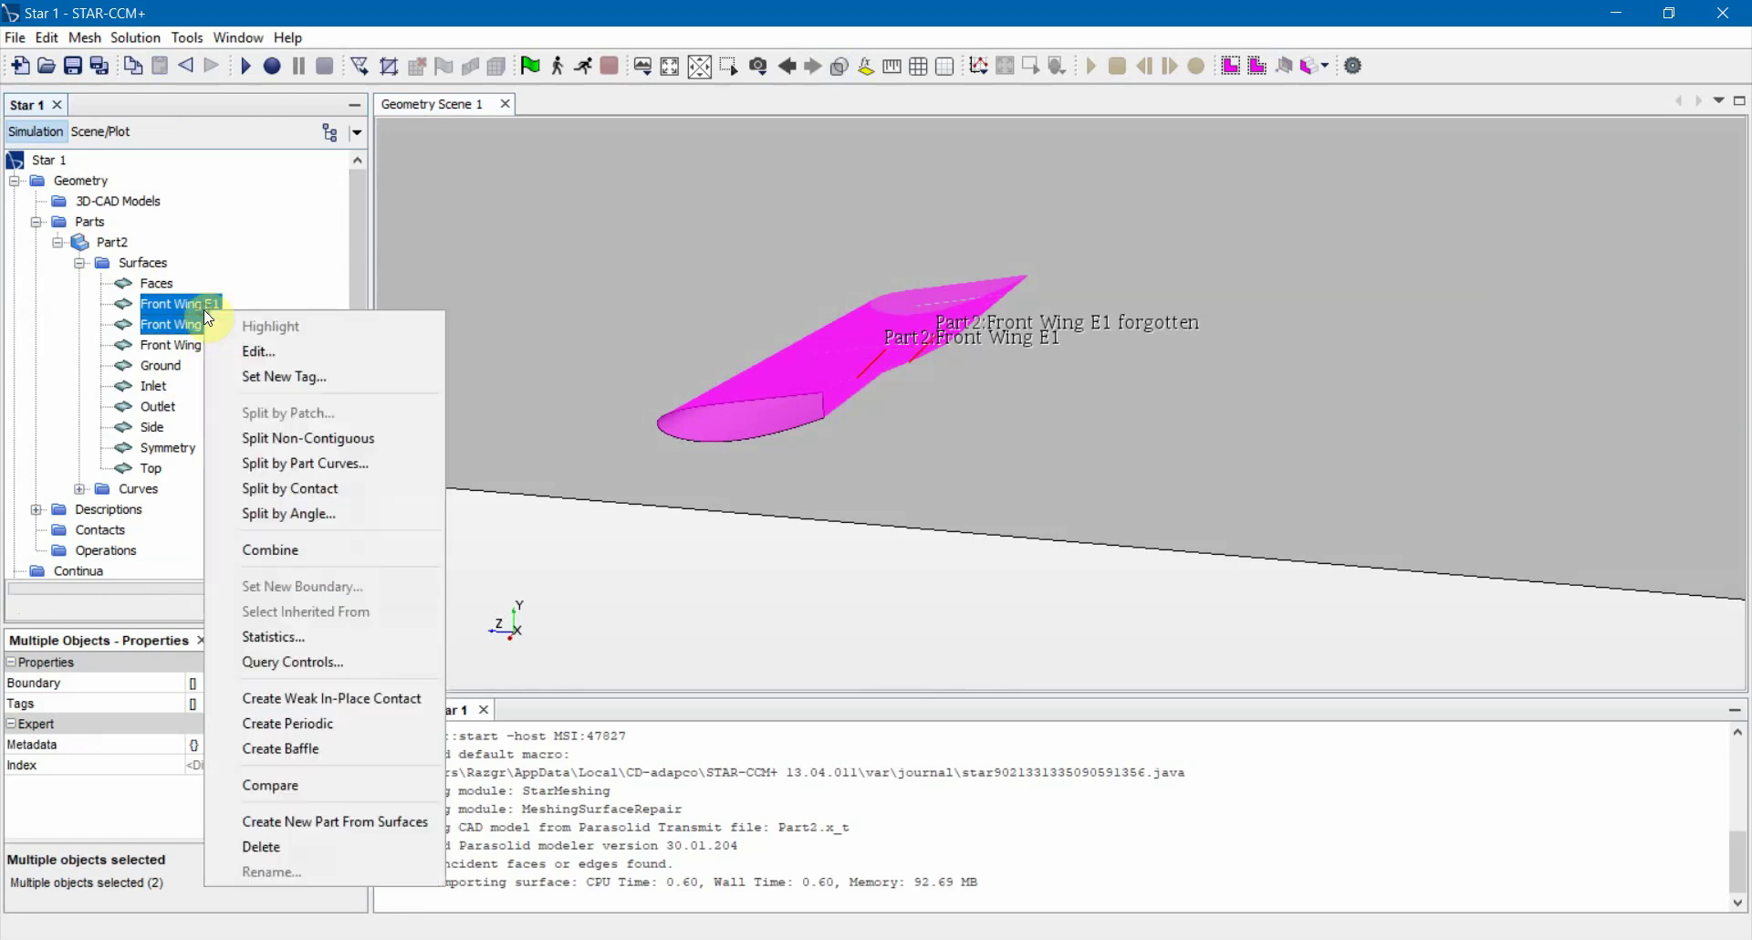
pyautogui.click(325, 549)
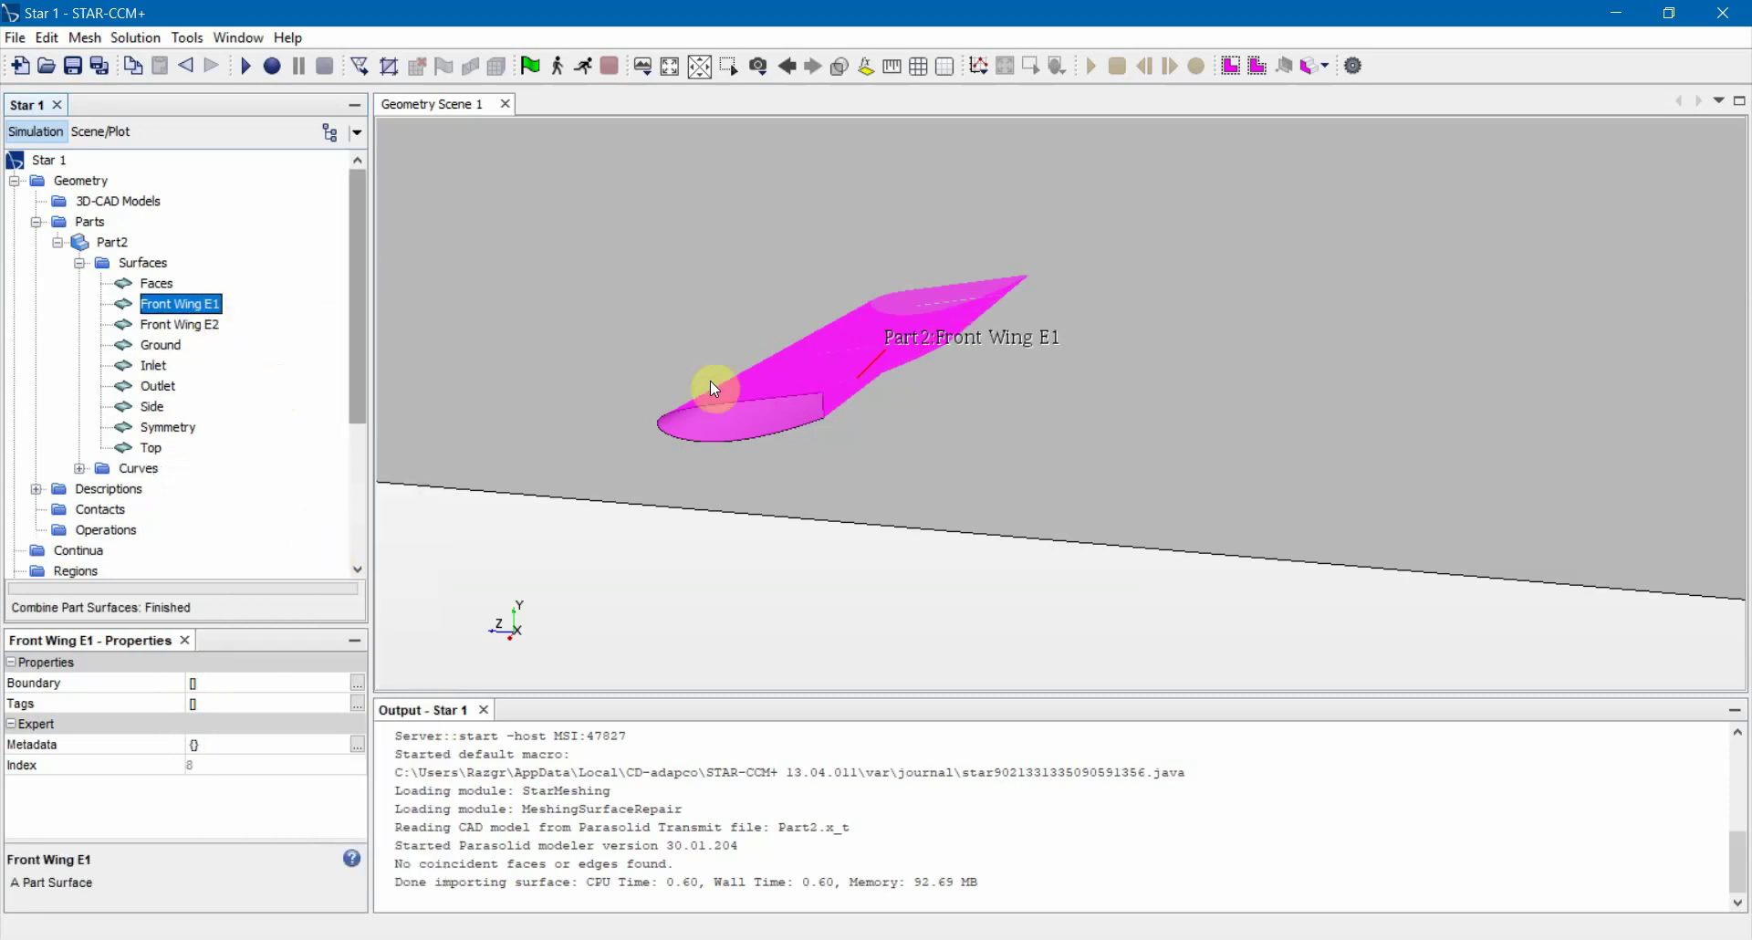
pyautogui.moveTo(710, 381)
pyautogui.mouseDown()
pyautogui.moveTo(877, 376)
pyautogui.moveTo(741, 382)
pyautogui.mouseUp()
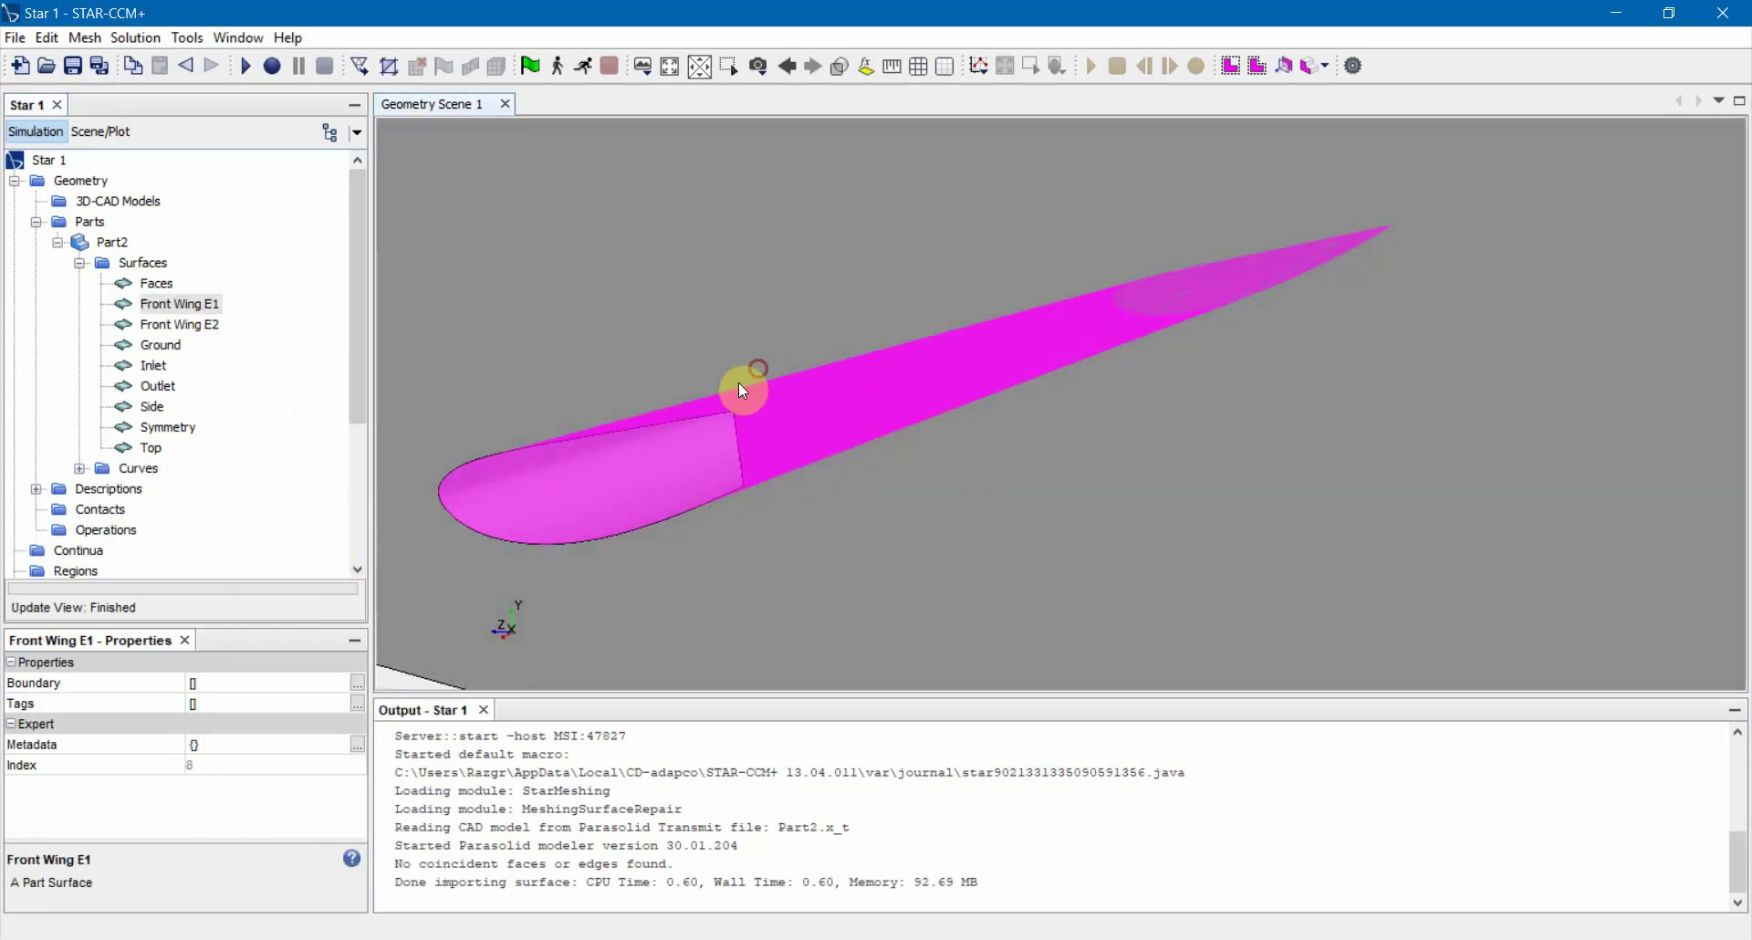
pyautogui.click(206, 304)
pyautogui.moveTo(846, 452); pyautogui.dragTo(897, 362)
# Highlight Front Wing E2, Ground, Inlet and Side on the model to check their coverage
pyautogui.click(183, 325)
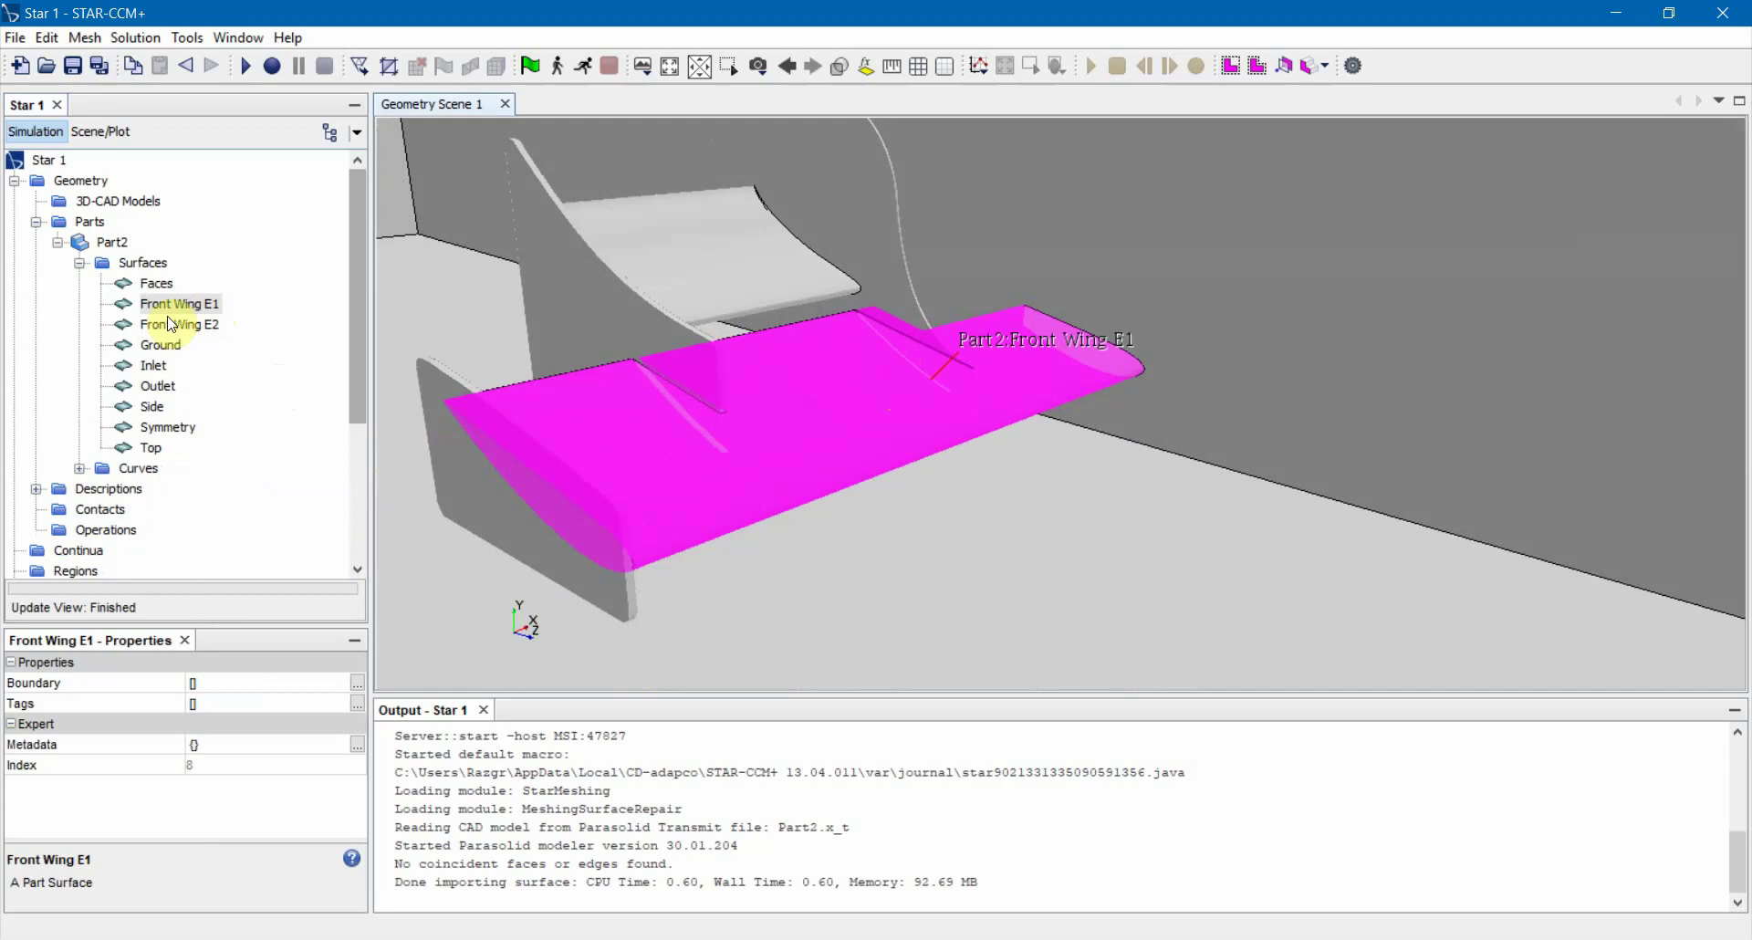
pyautogui.click(170, 345)
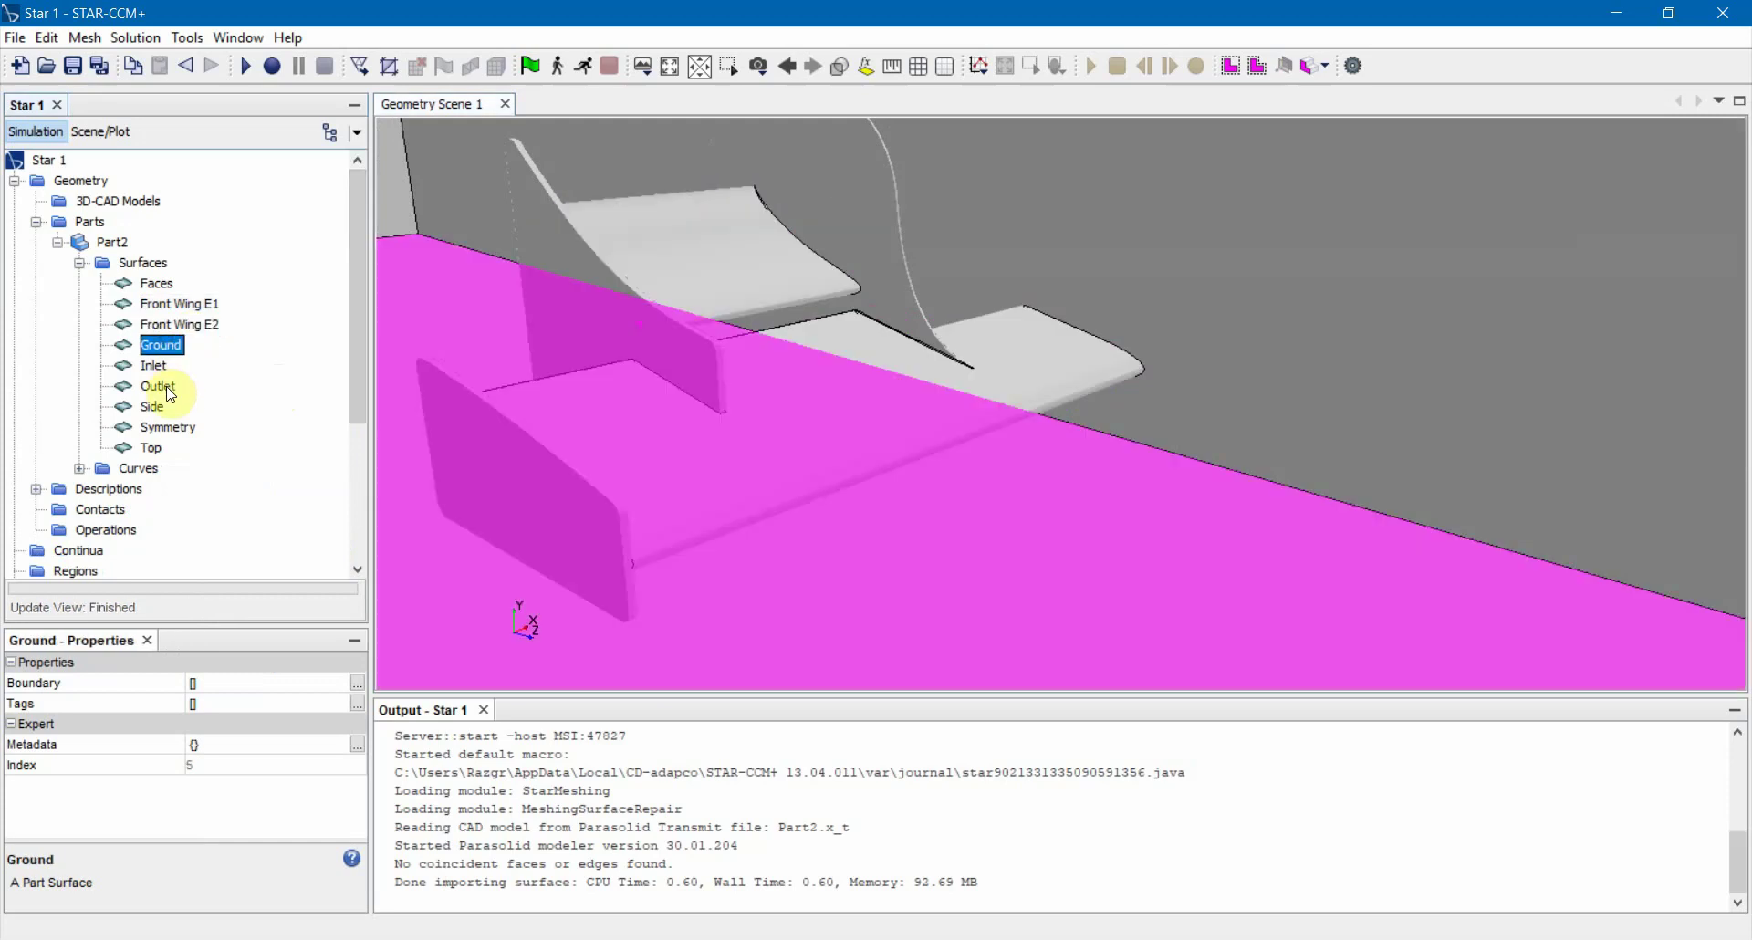
pyautogui.click(155, 365)
pyautogui.click(152, 406)
pyautogui.scroll(-5, 449, 442)
pyautogui.moveTo(695, 456); pyautogui.dragTo(653, 411)
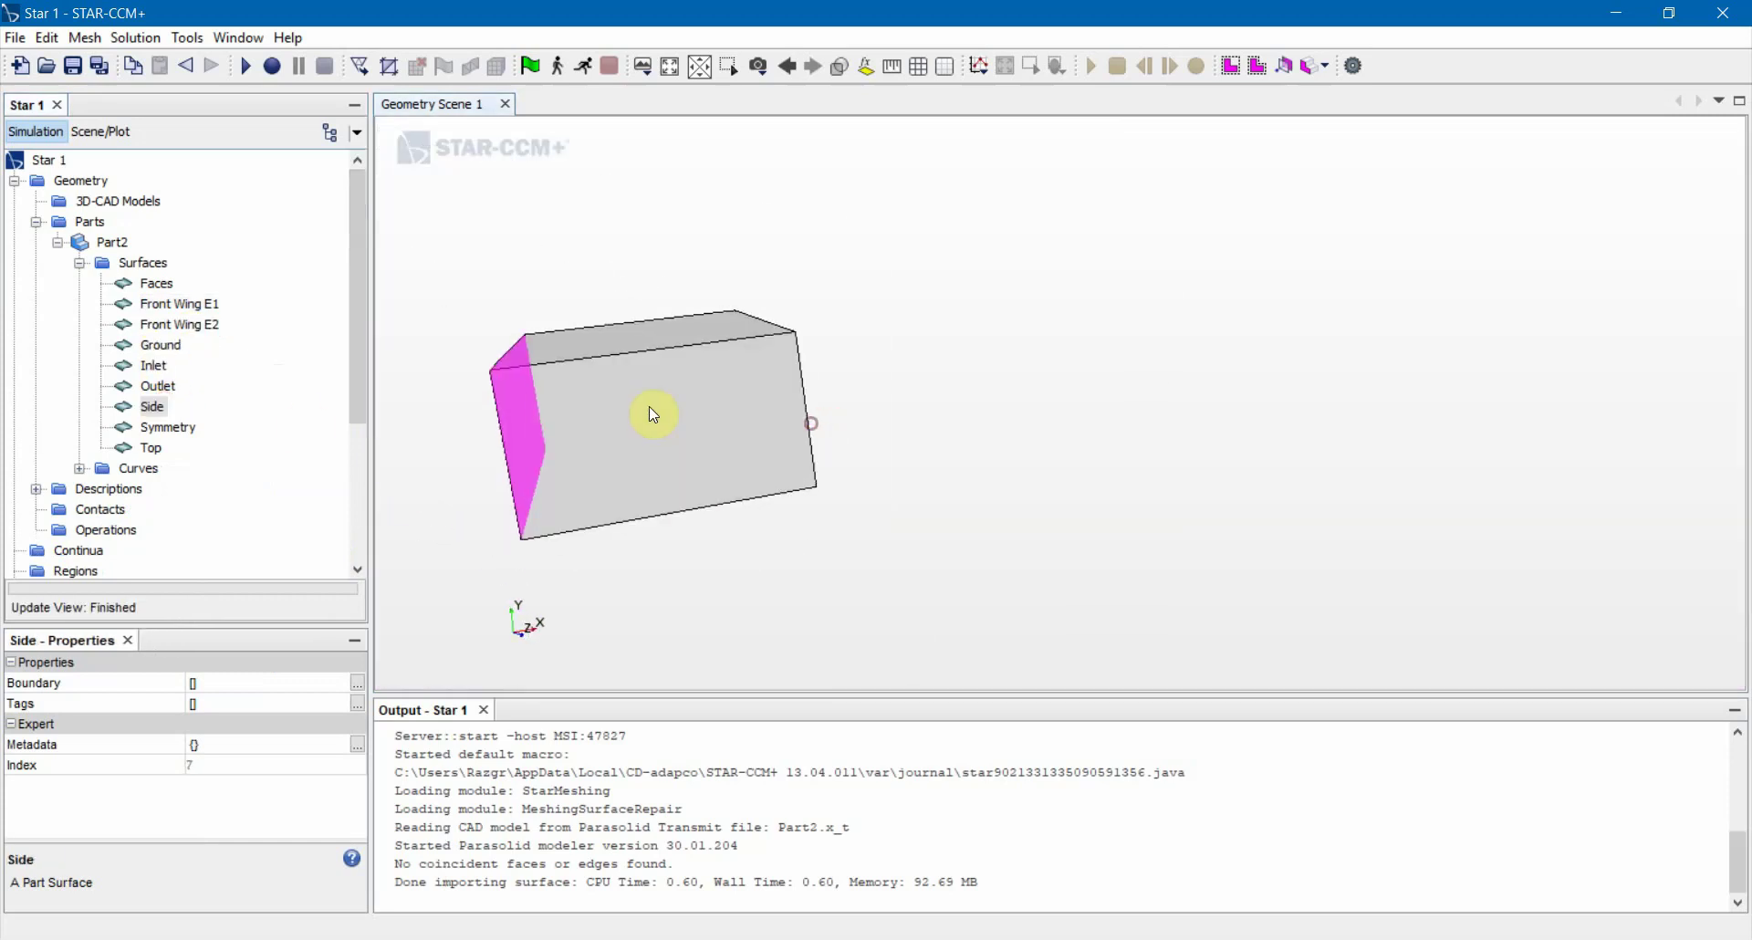
# Show the end plates held by the Faces surface and bring up its actions
pyautogui.click(159, 285)
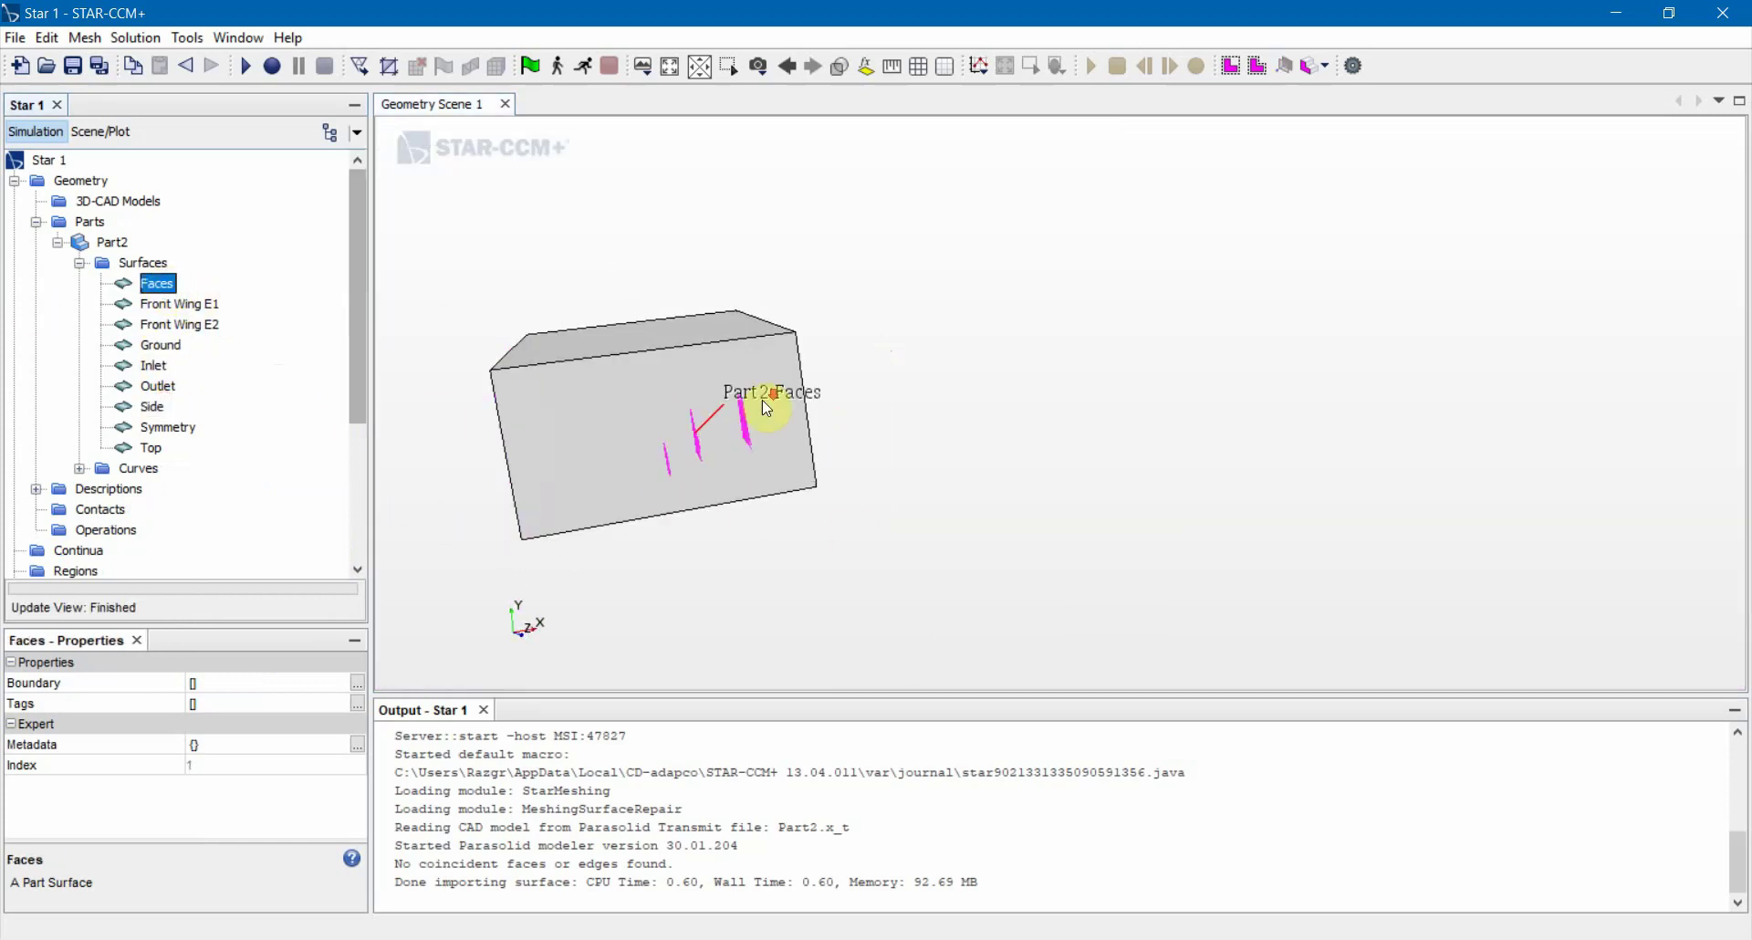
pyautogui.scroll(10, 693, 438)
pyautogui.scroll(8, 628, 469)
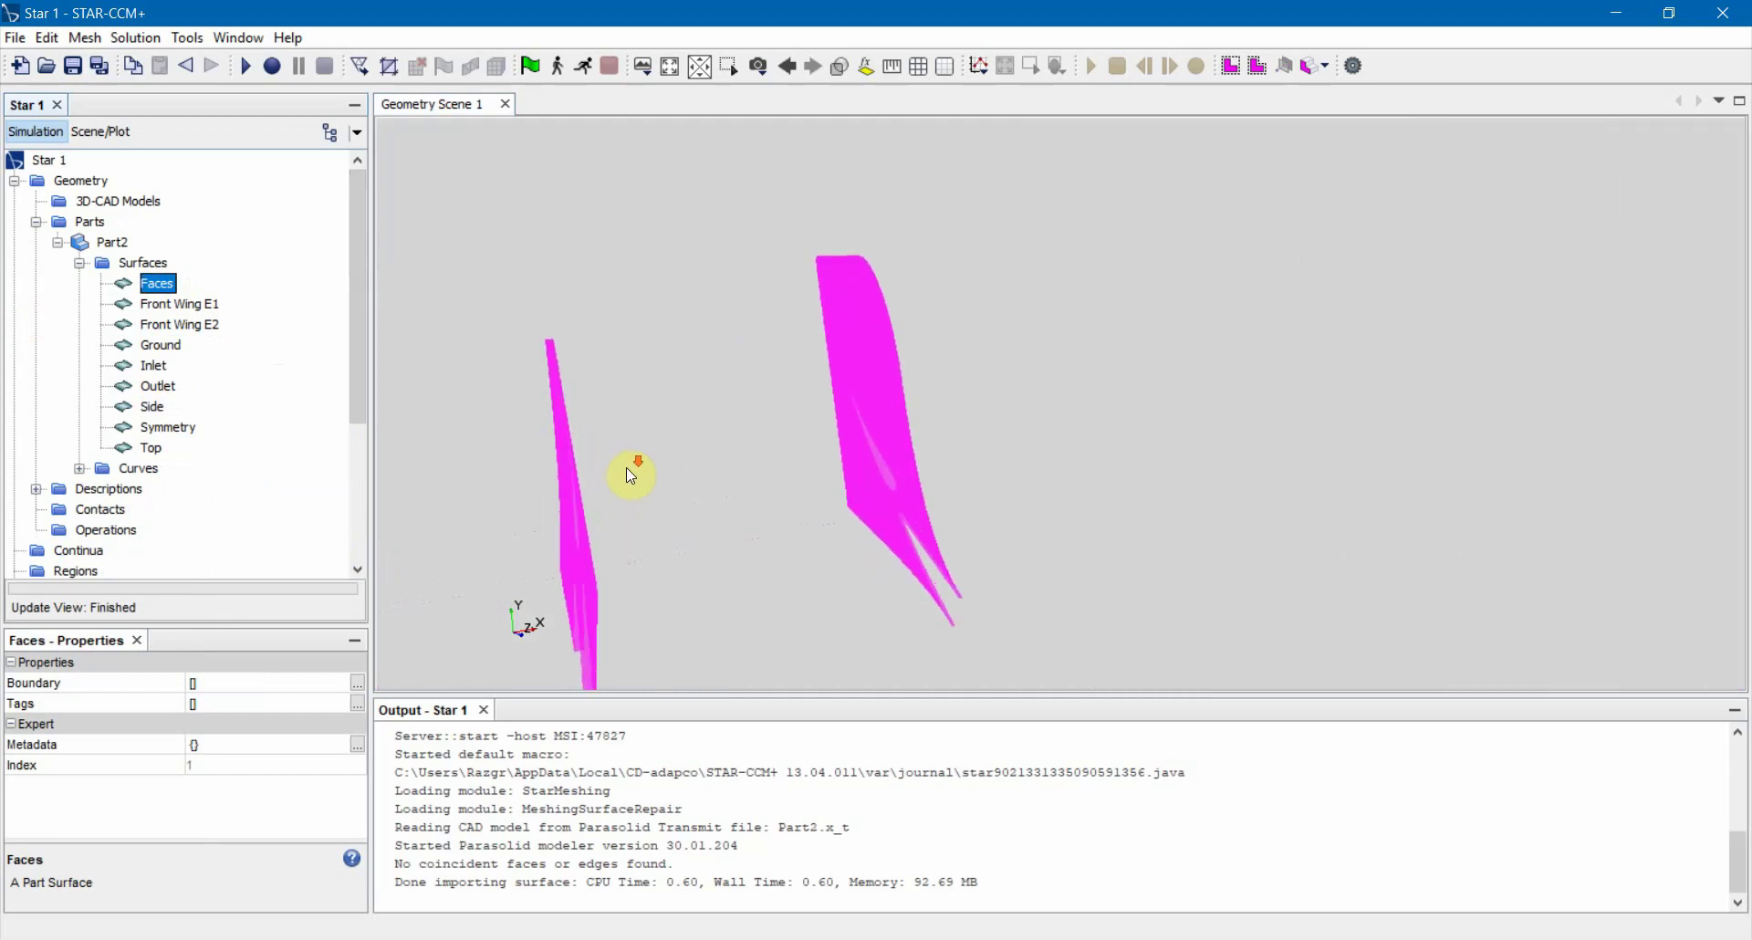
pyautogui.scroll(-5, 629, 465)
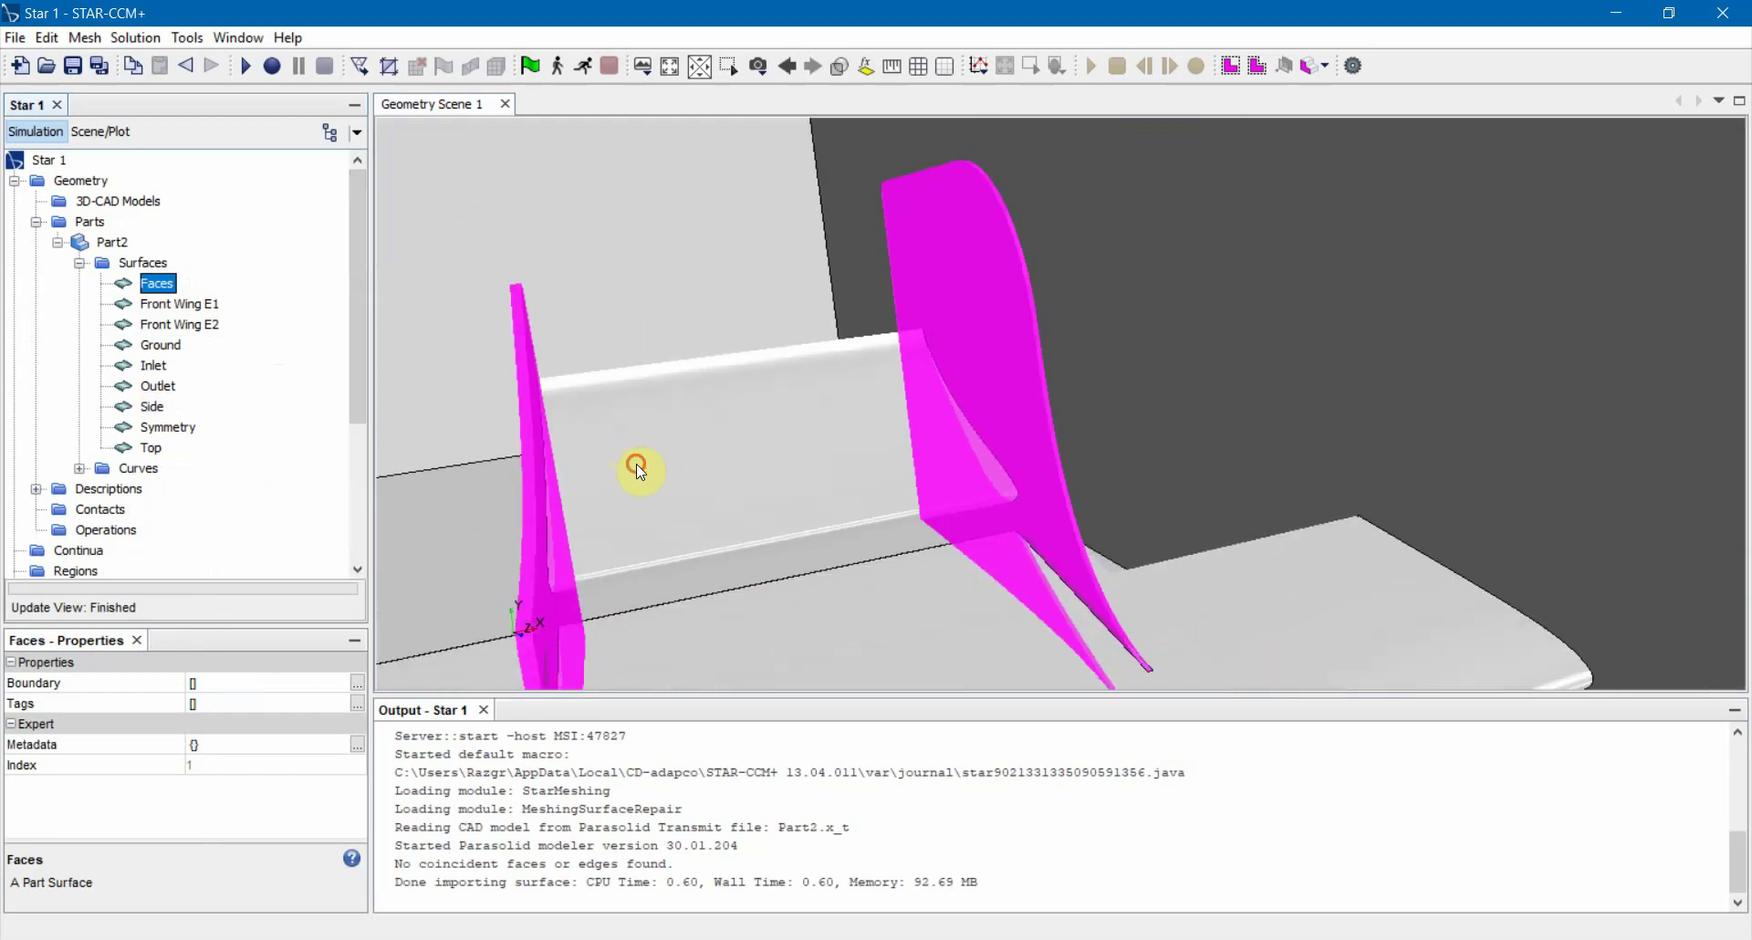
pyautogui.moveTo(712, 508); pyautogui.dragTo(1004, 397)
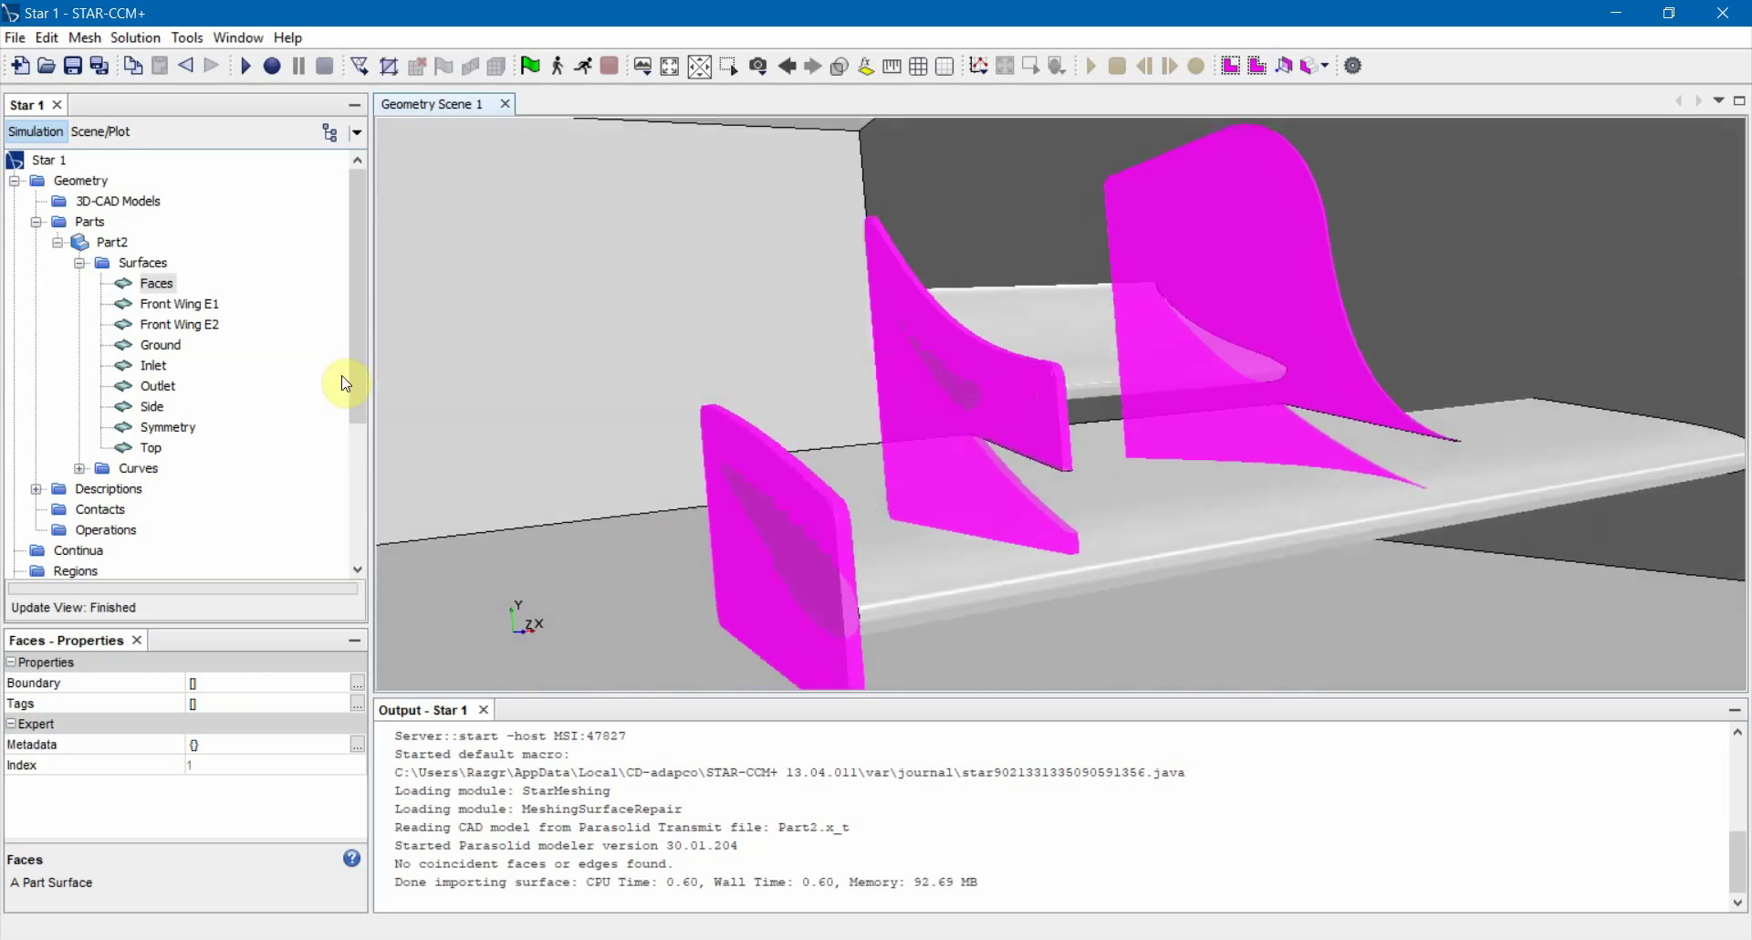
pyautogui.rightClick(165, 282)
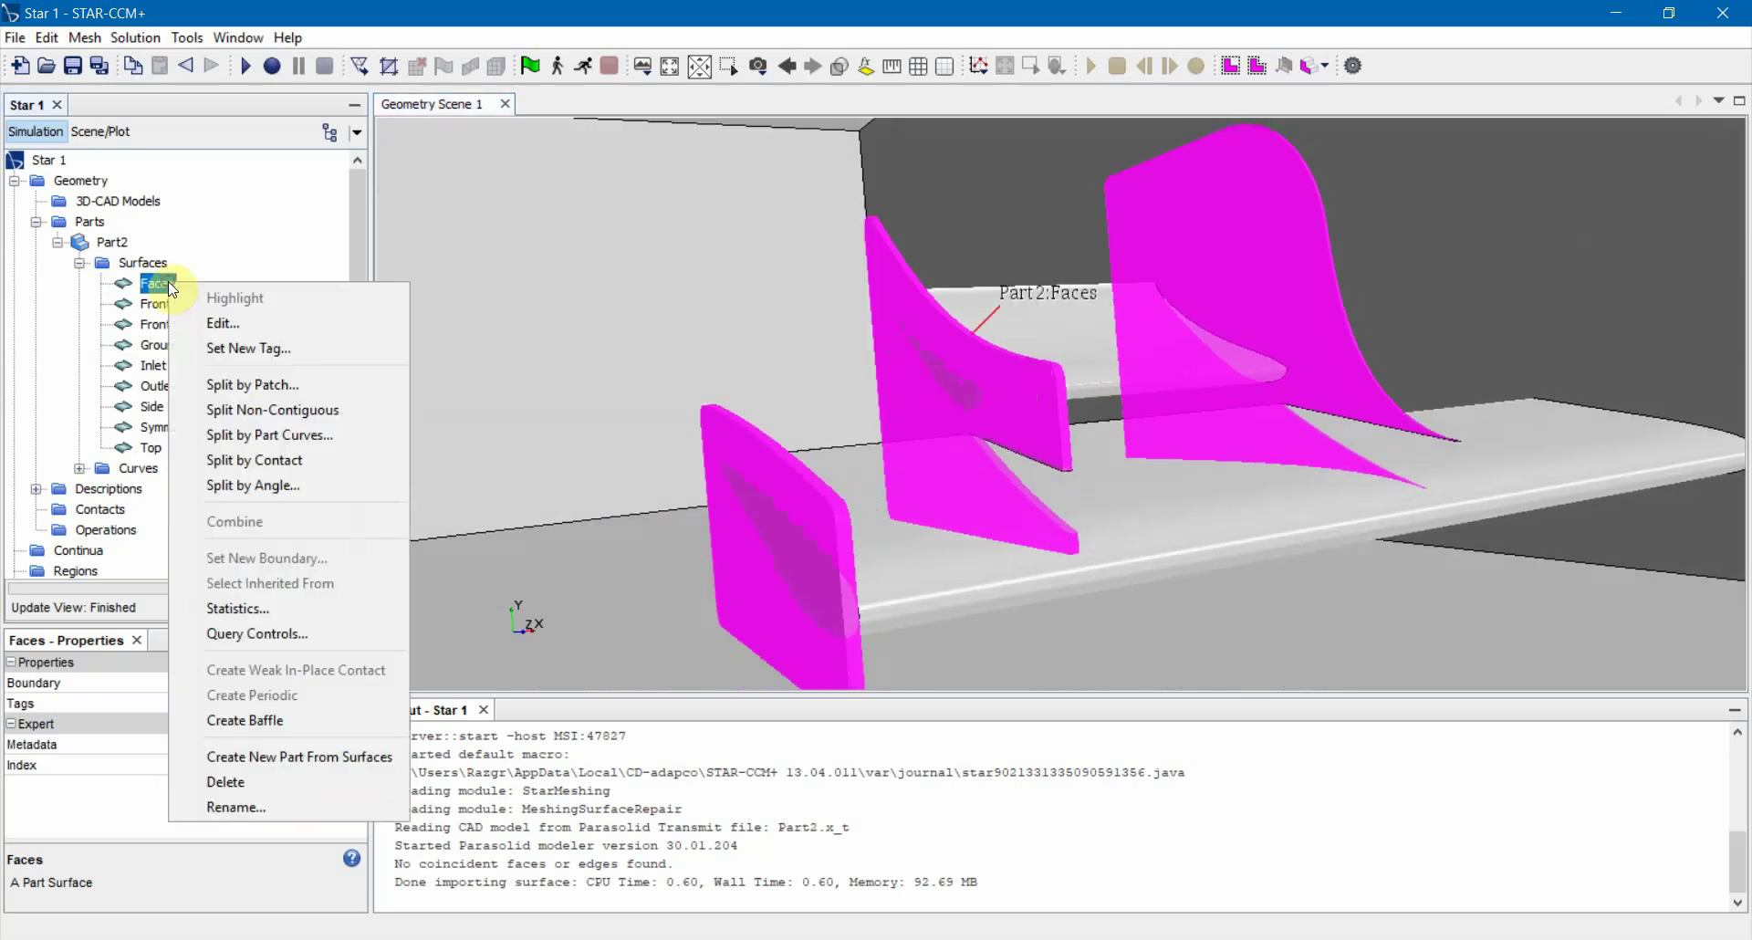
# Start Split by Patch on Faces and pick the outer end plate's corner and edge patches
pyautogui.click(248, 385)
pyautogui.scroll(2, 987, 547)
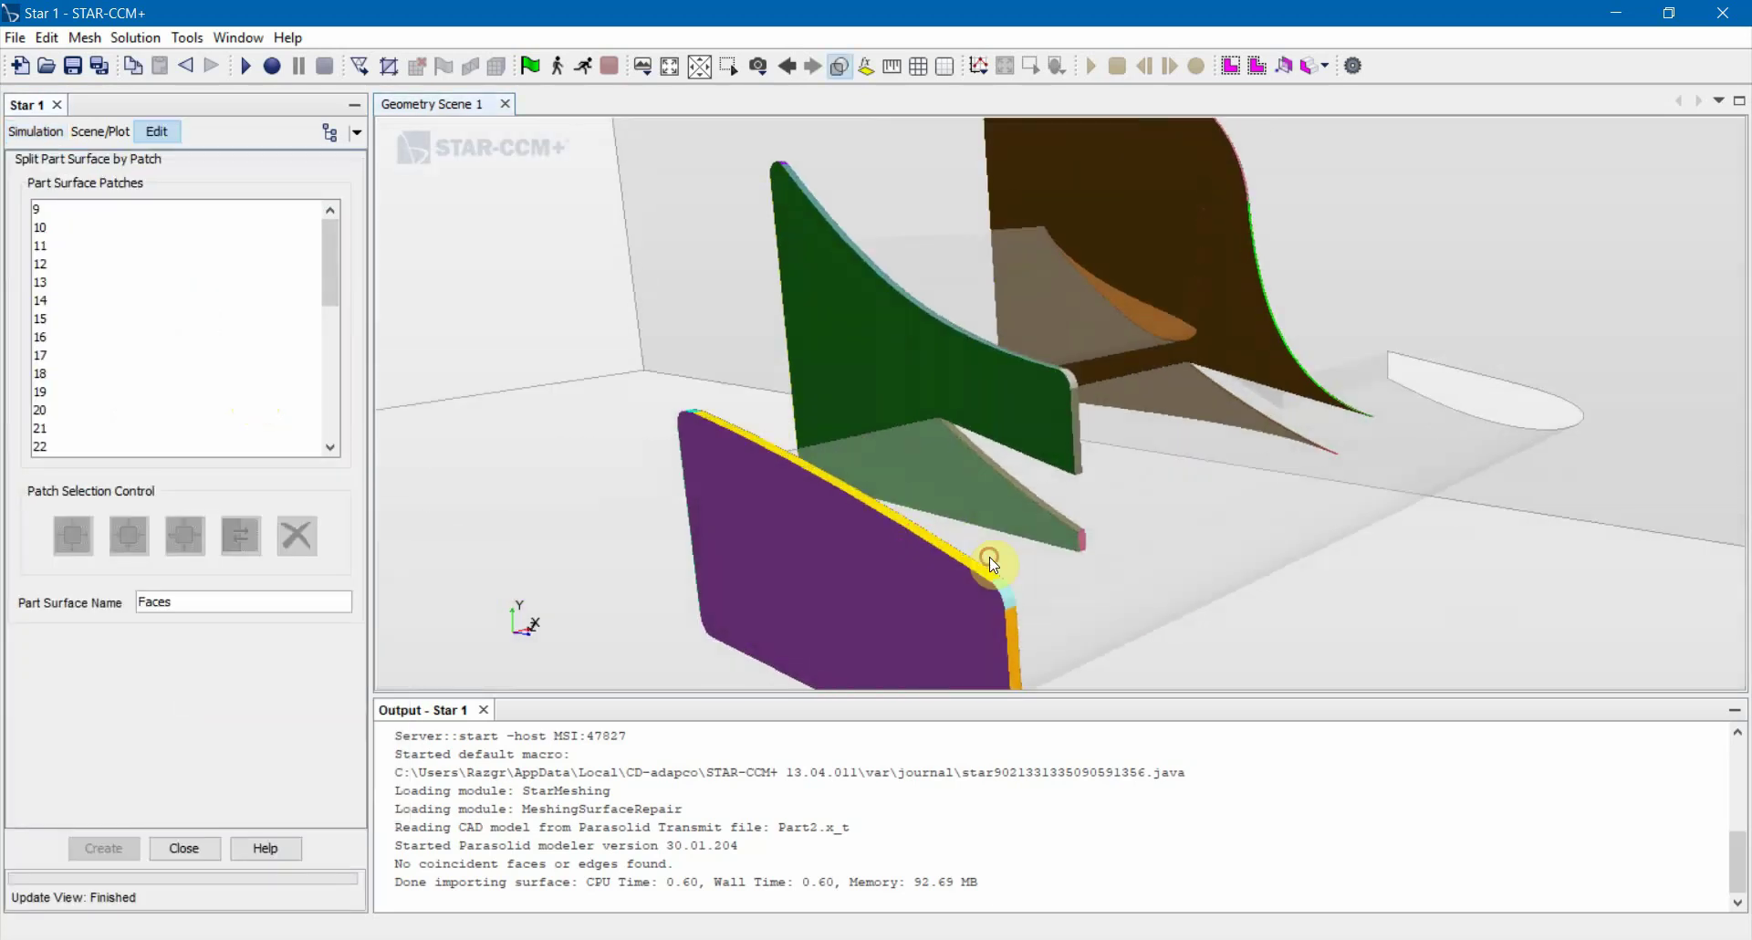
pyautogui.moveTo(989, 557); pyautogui.dragTo(834, 345, button='middle')
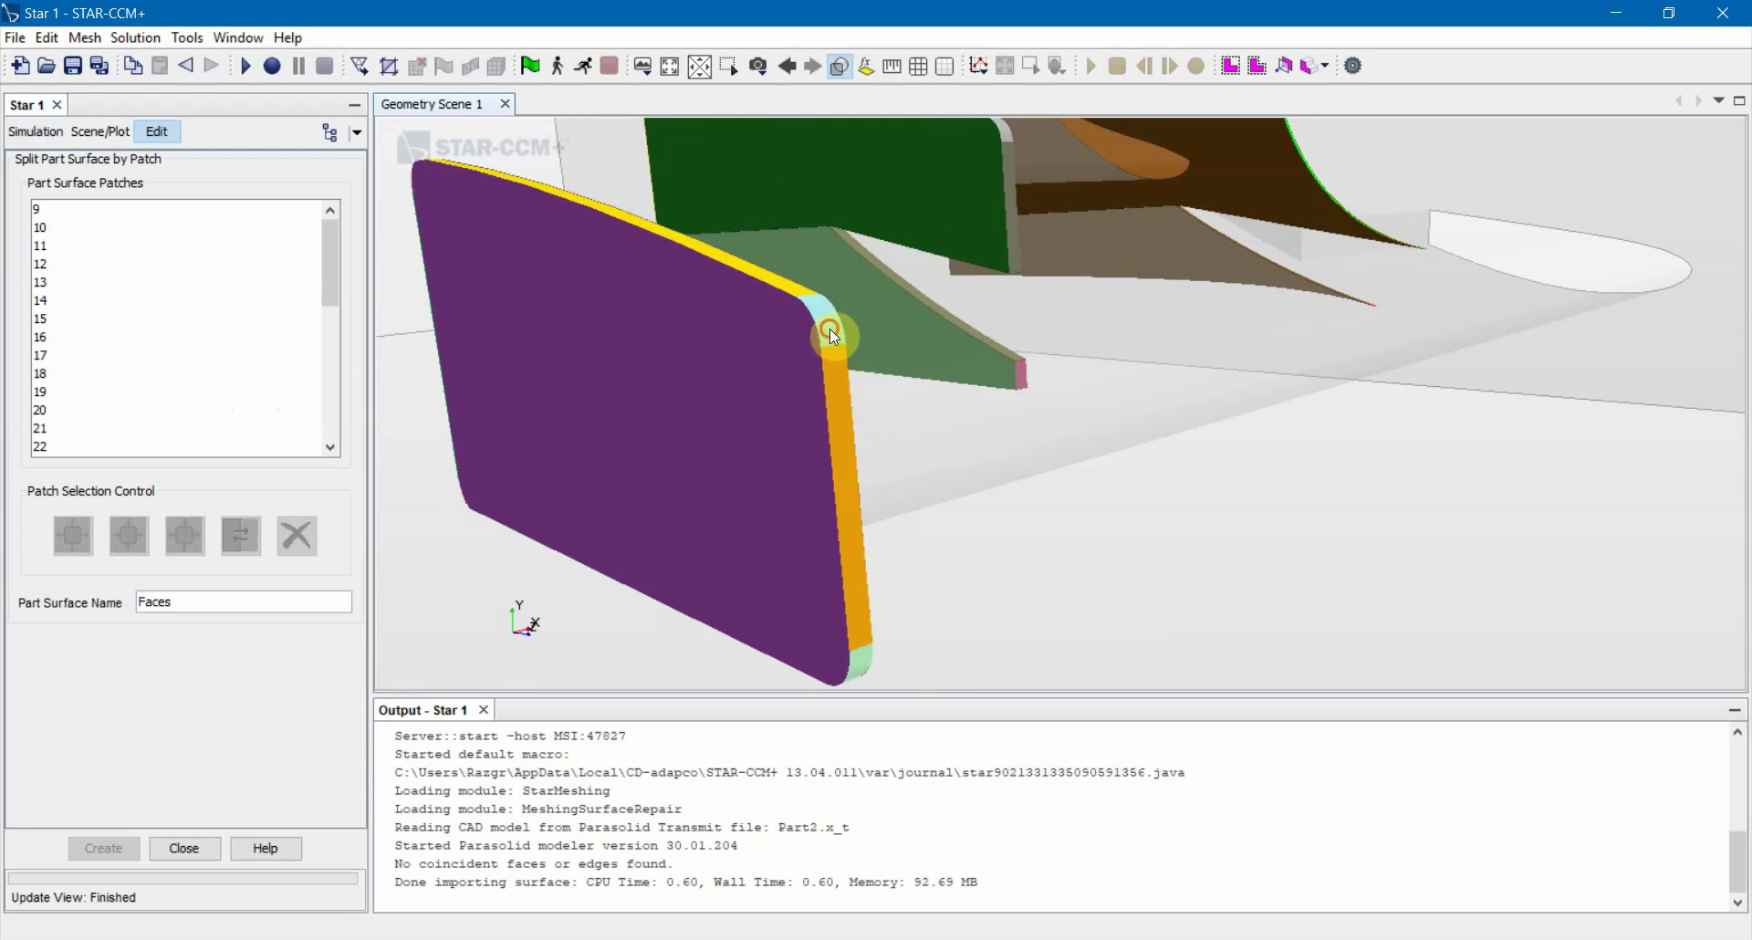
pyautogui.click(829, 329)
pyautogui.click(838, 380)
pyautogui.click(798, 288)
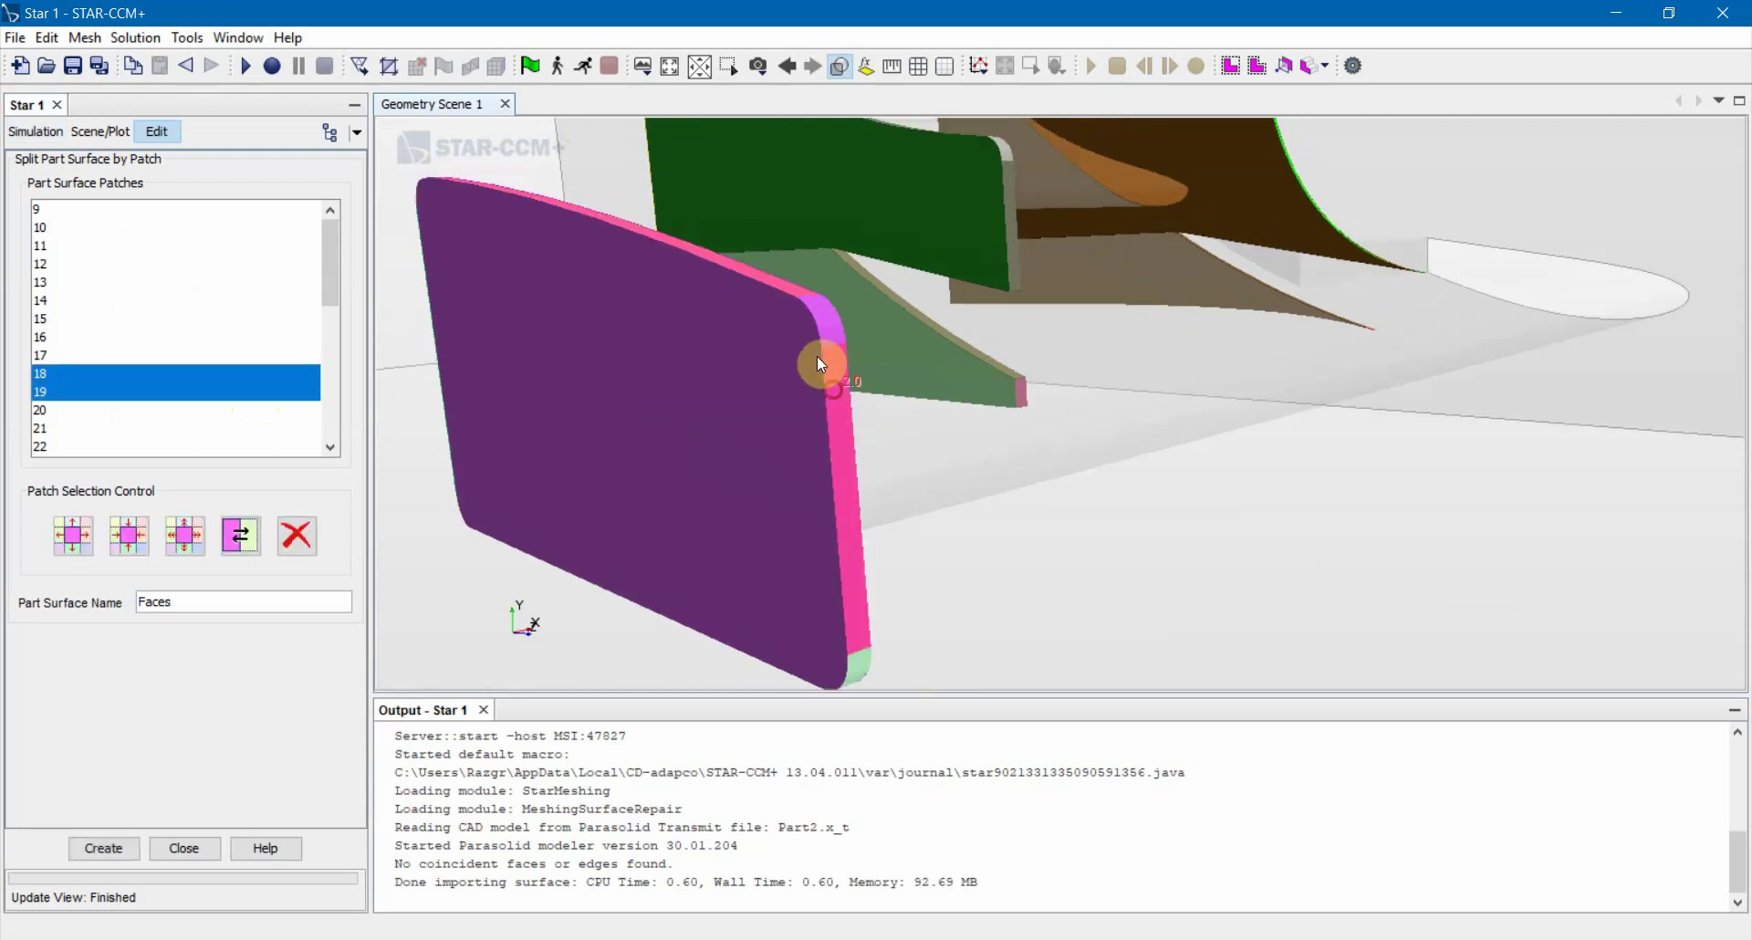
pyautogui.moveTo(817, 356); pyautogui.dragTo(746, 502)
pyautogui.click(749, 503)
pyautogui.moveTo(768, 377); pyautogui.dragTo(756, 575)
# Add end plate patches 15–20 and 14 to the pick and check the surface name
pyautogui.click(593, 609)
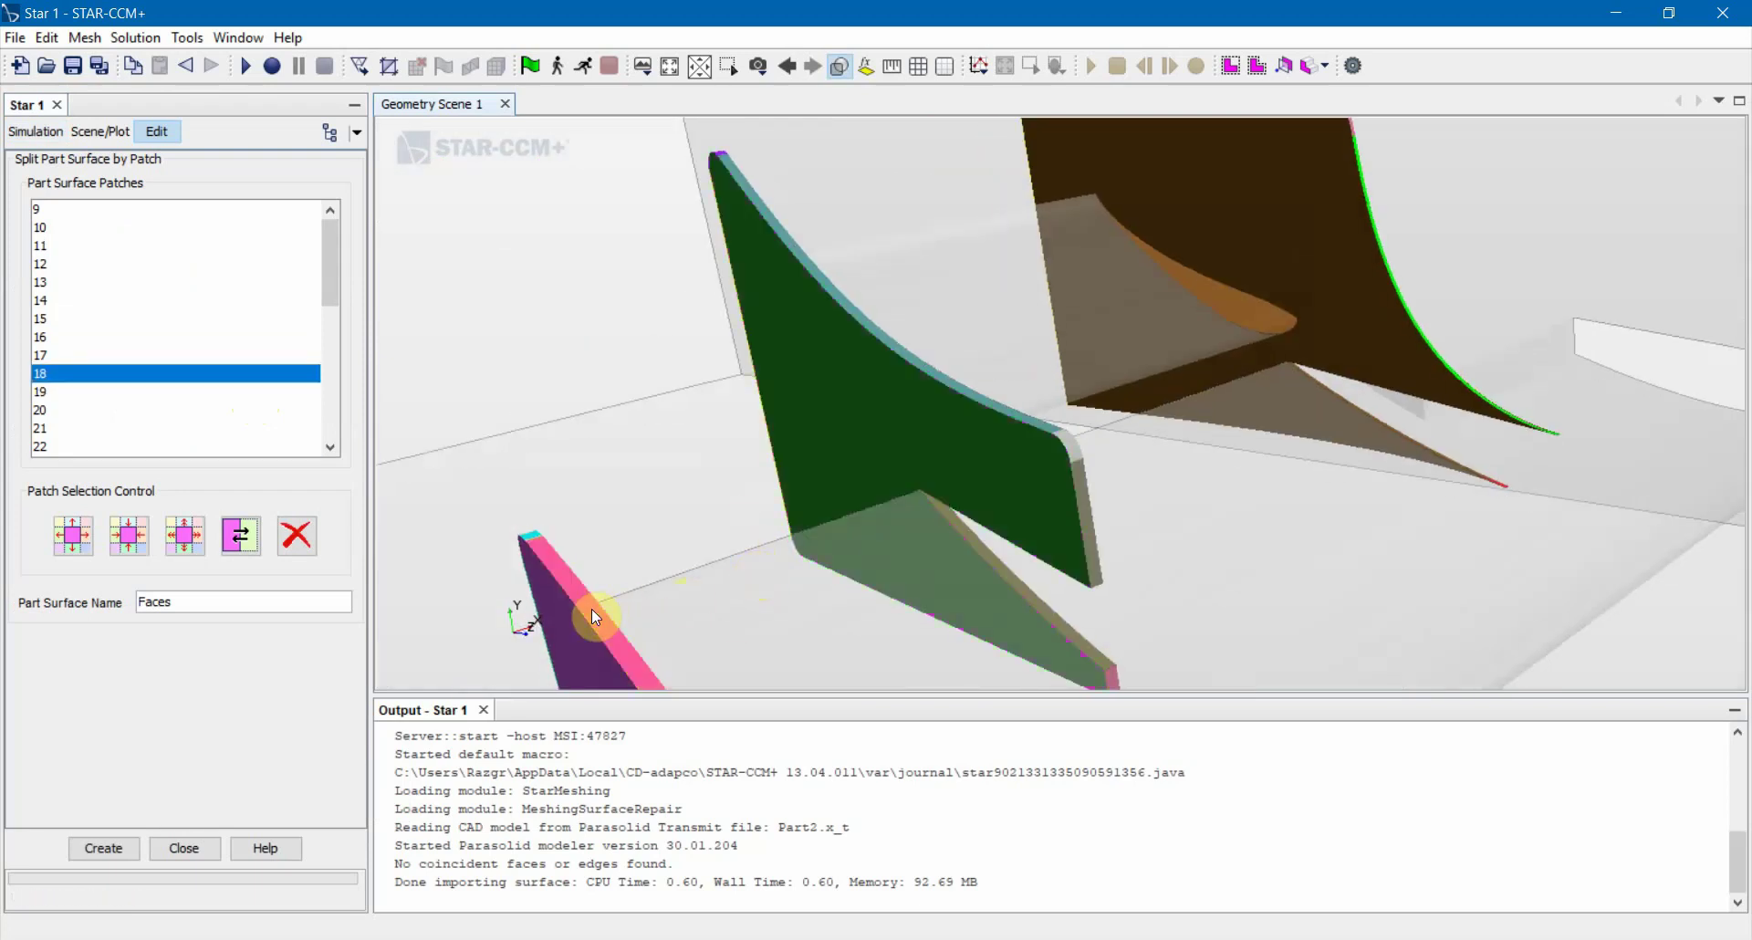
pyautogui.click(591, 609)
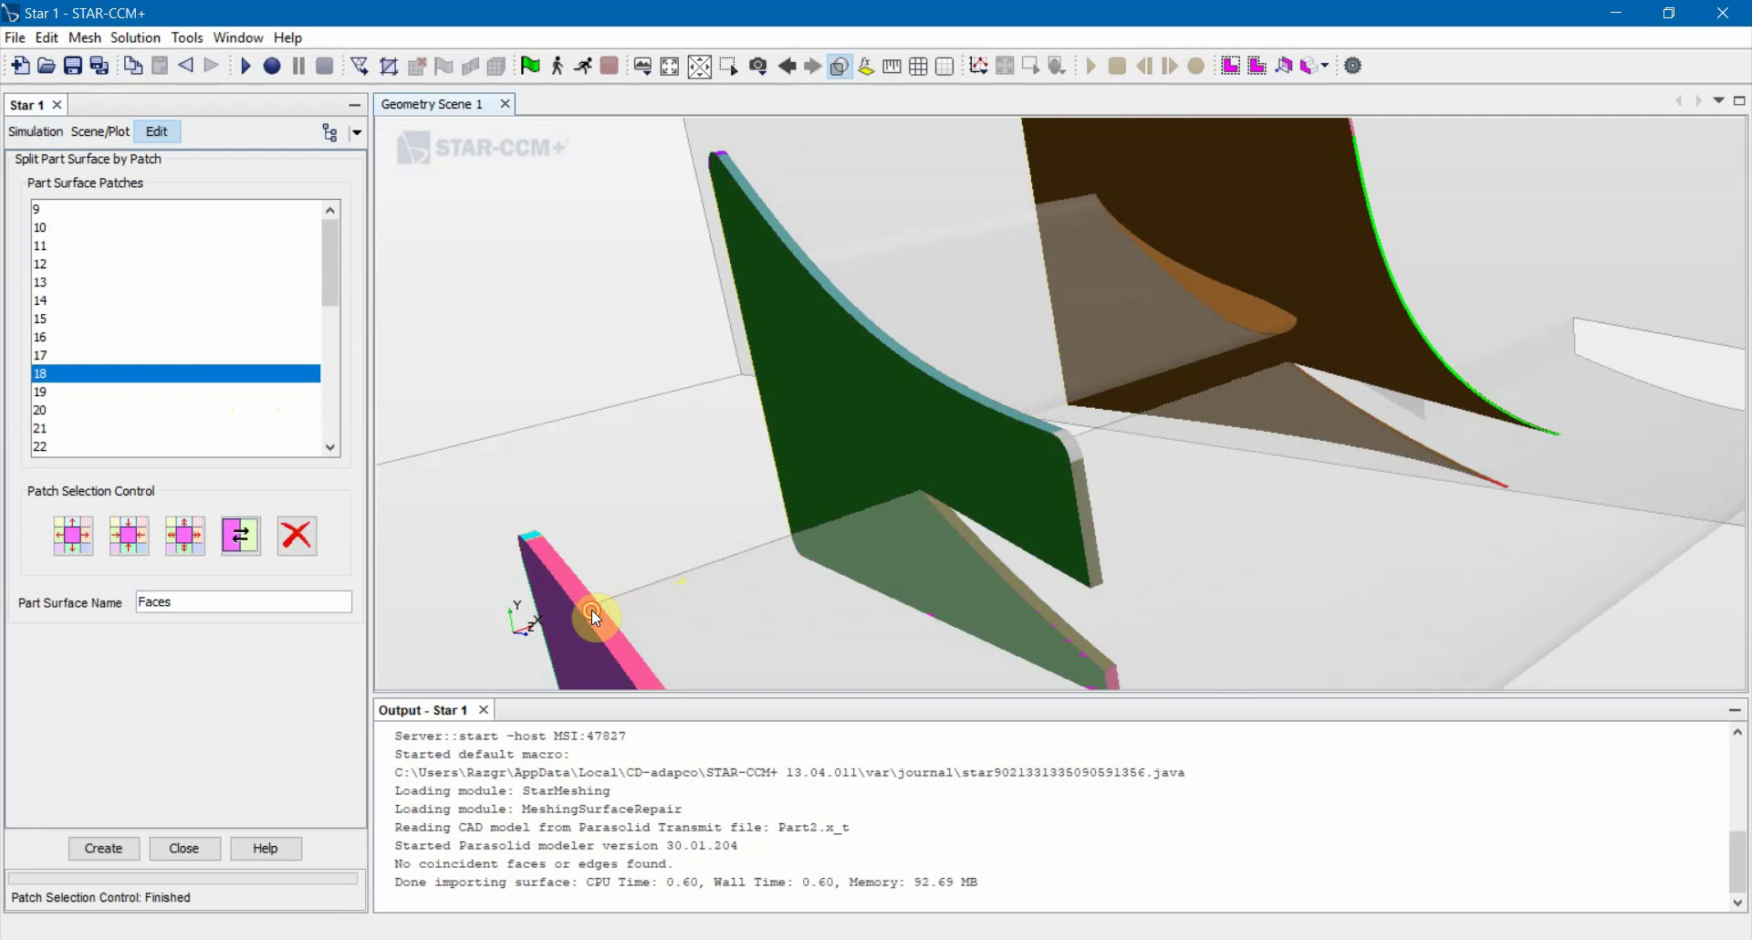
pyautogui.moveTo(591, 610); pyautogui.dragTo(801, 458)
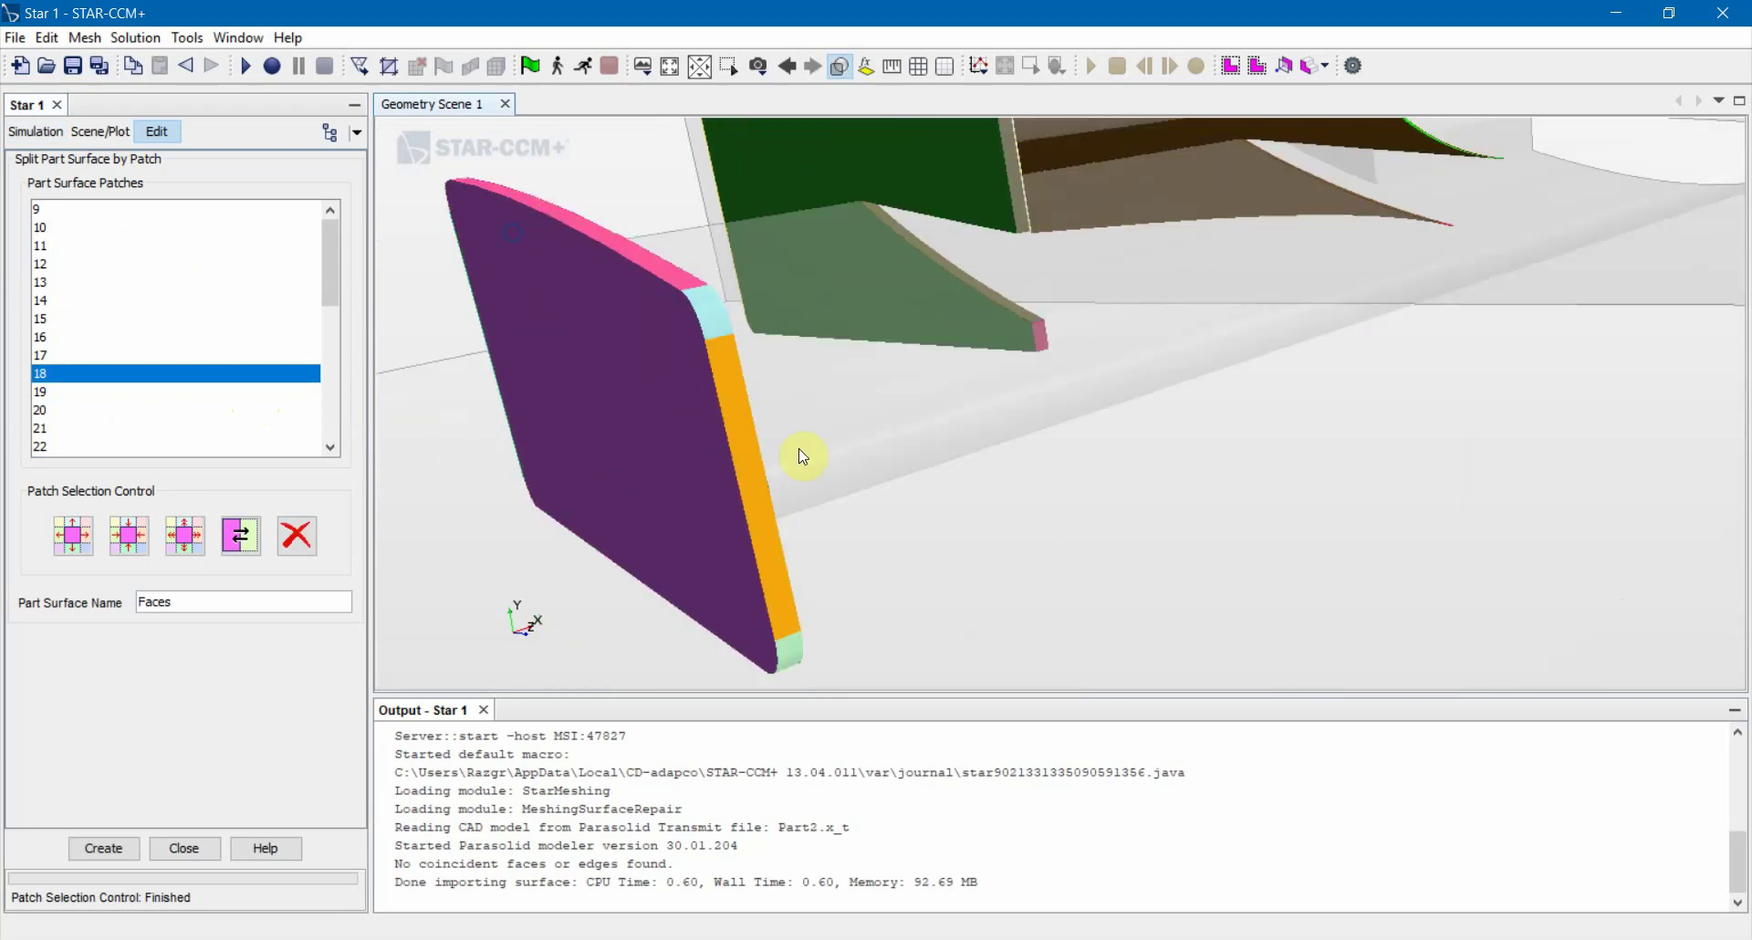
pyautogui.click(741, 447)
pyautogui.doubleClick(728, 404)
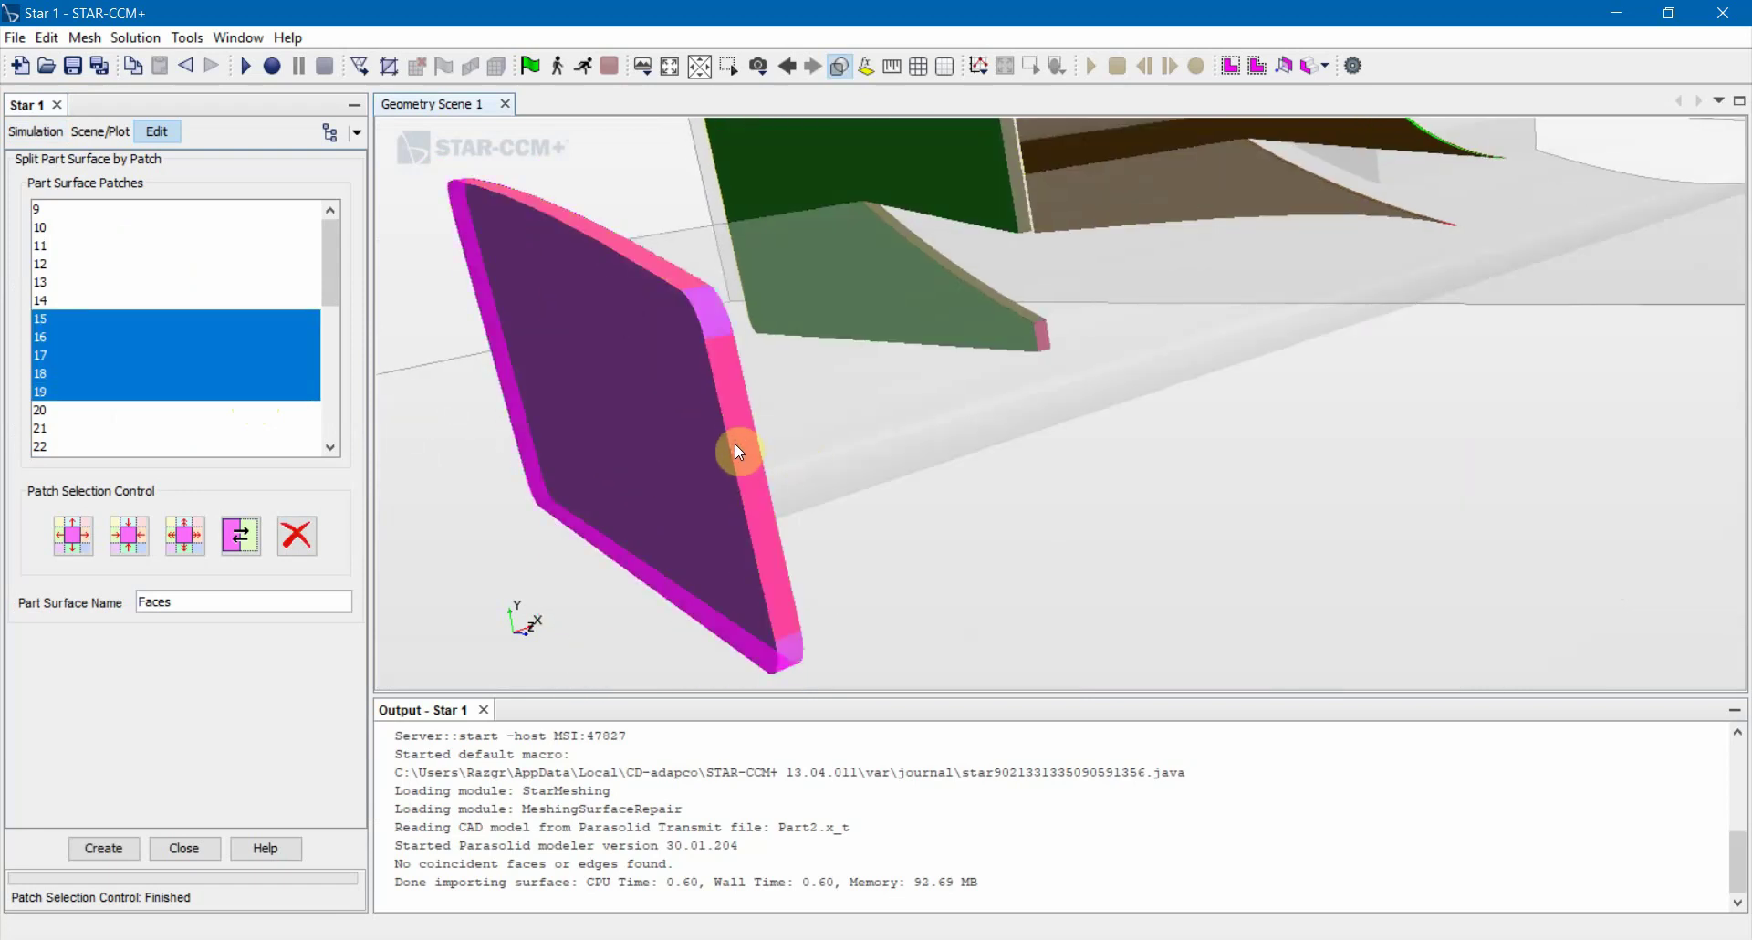
pyautogui.moveTo(736, 443); pyautogui.dragTo(618, 402)
pyautogui.click(618, 398)
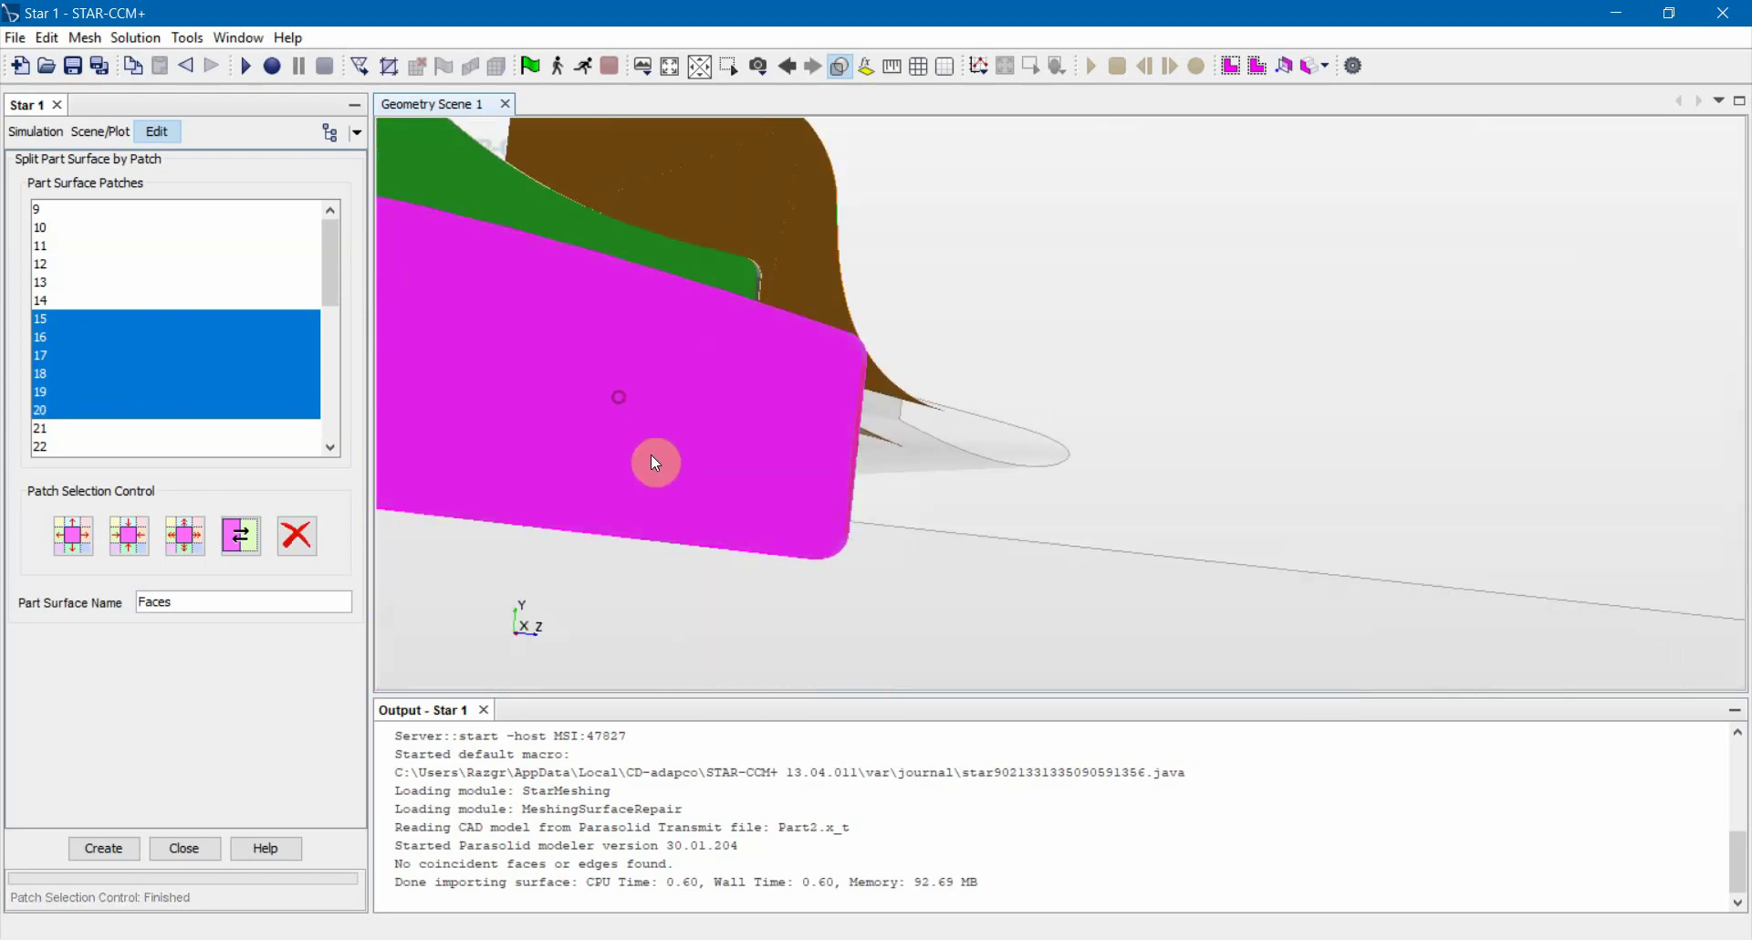
pyautogui.moveTo(657, 462); pyautogui.dragTo(739, 505)
pyautogui.click(653, 387)
pyautogui.click(746, 321)
pyautogui.moveTo(747, 322); pyautogui.dragTo(782, 285)
pyautogui.click(790, 274)
pyautogui.click(226, 603)
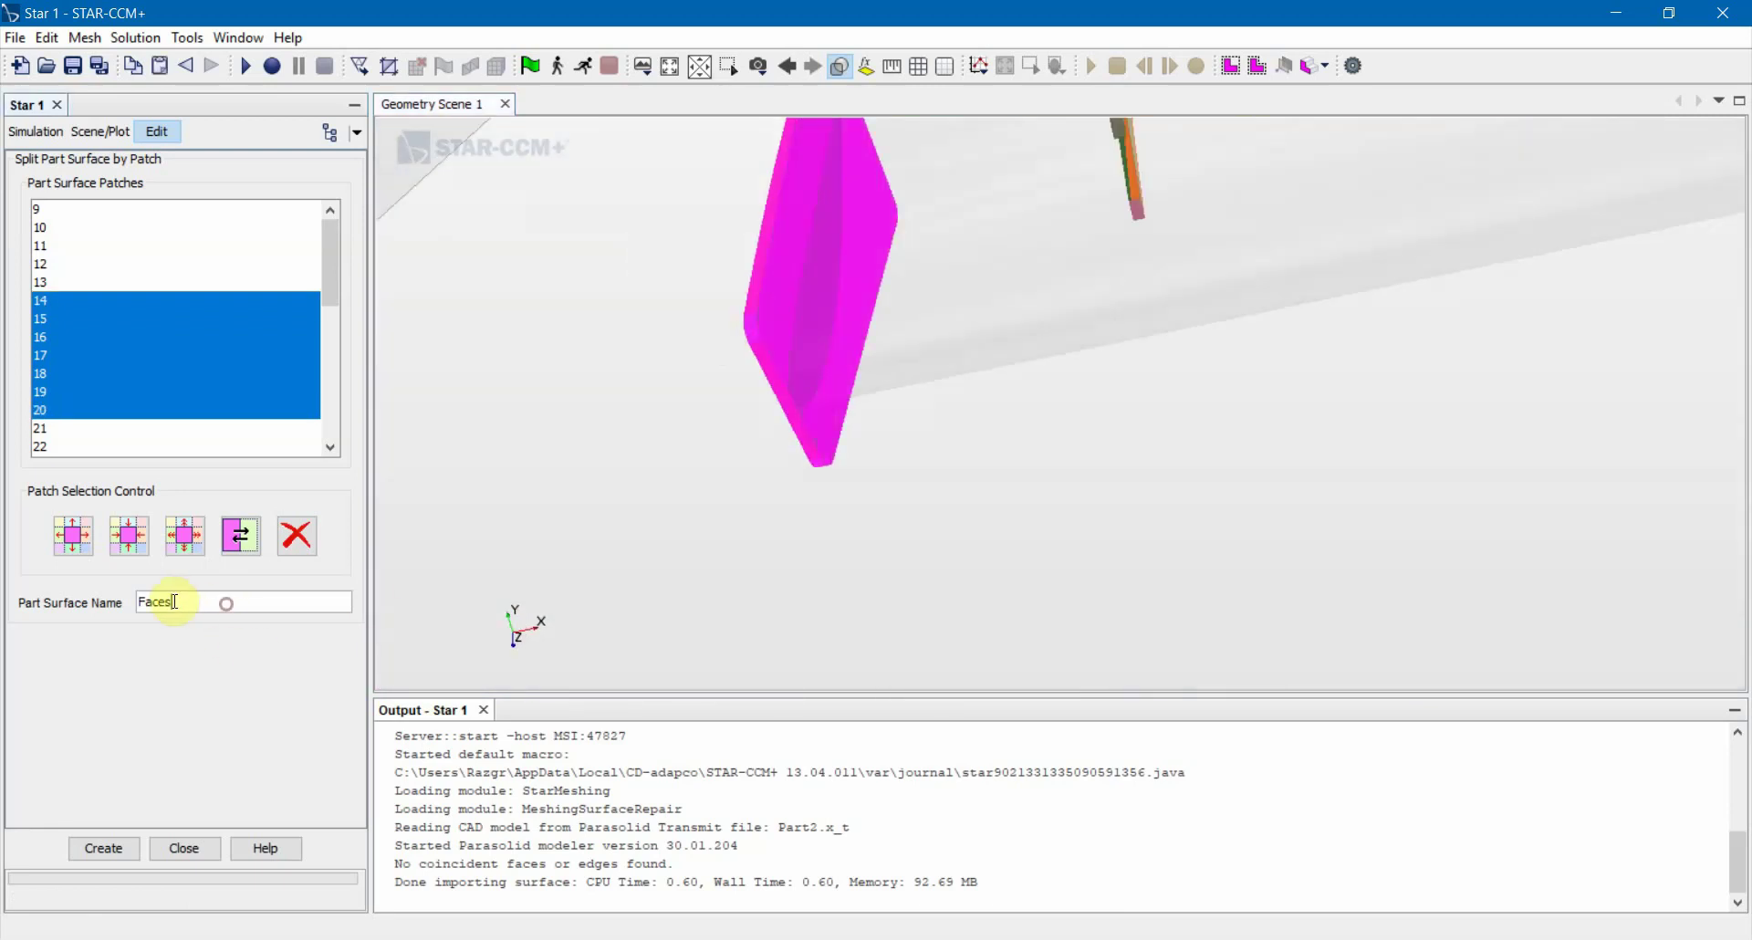
pyautogui.moveTo(938, 374); pyautogui.dragTo(1221, 439)
# Close the split without creating a surface and view the whole domain box
pyautogui.click(192, 848)
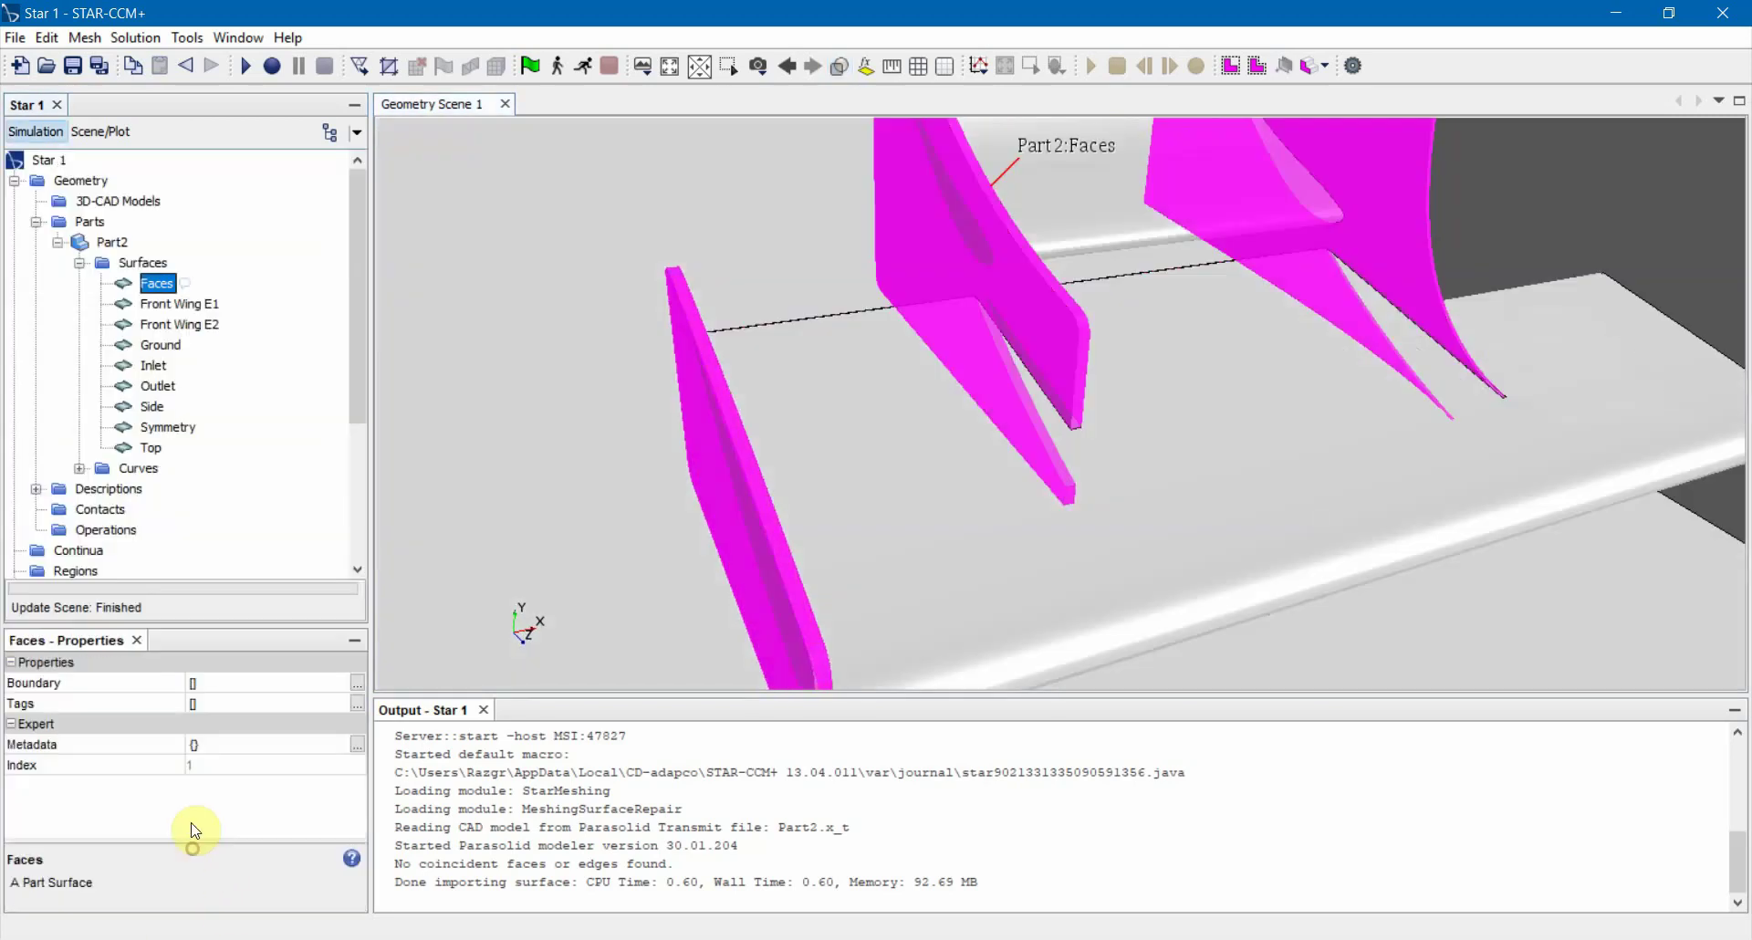
pyautogui.scroll(-10, 1080, 445)
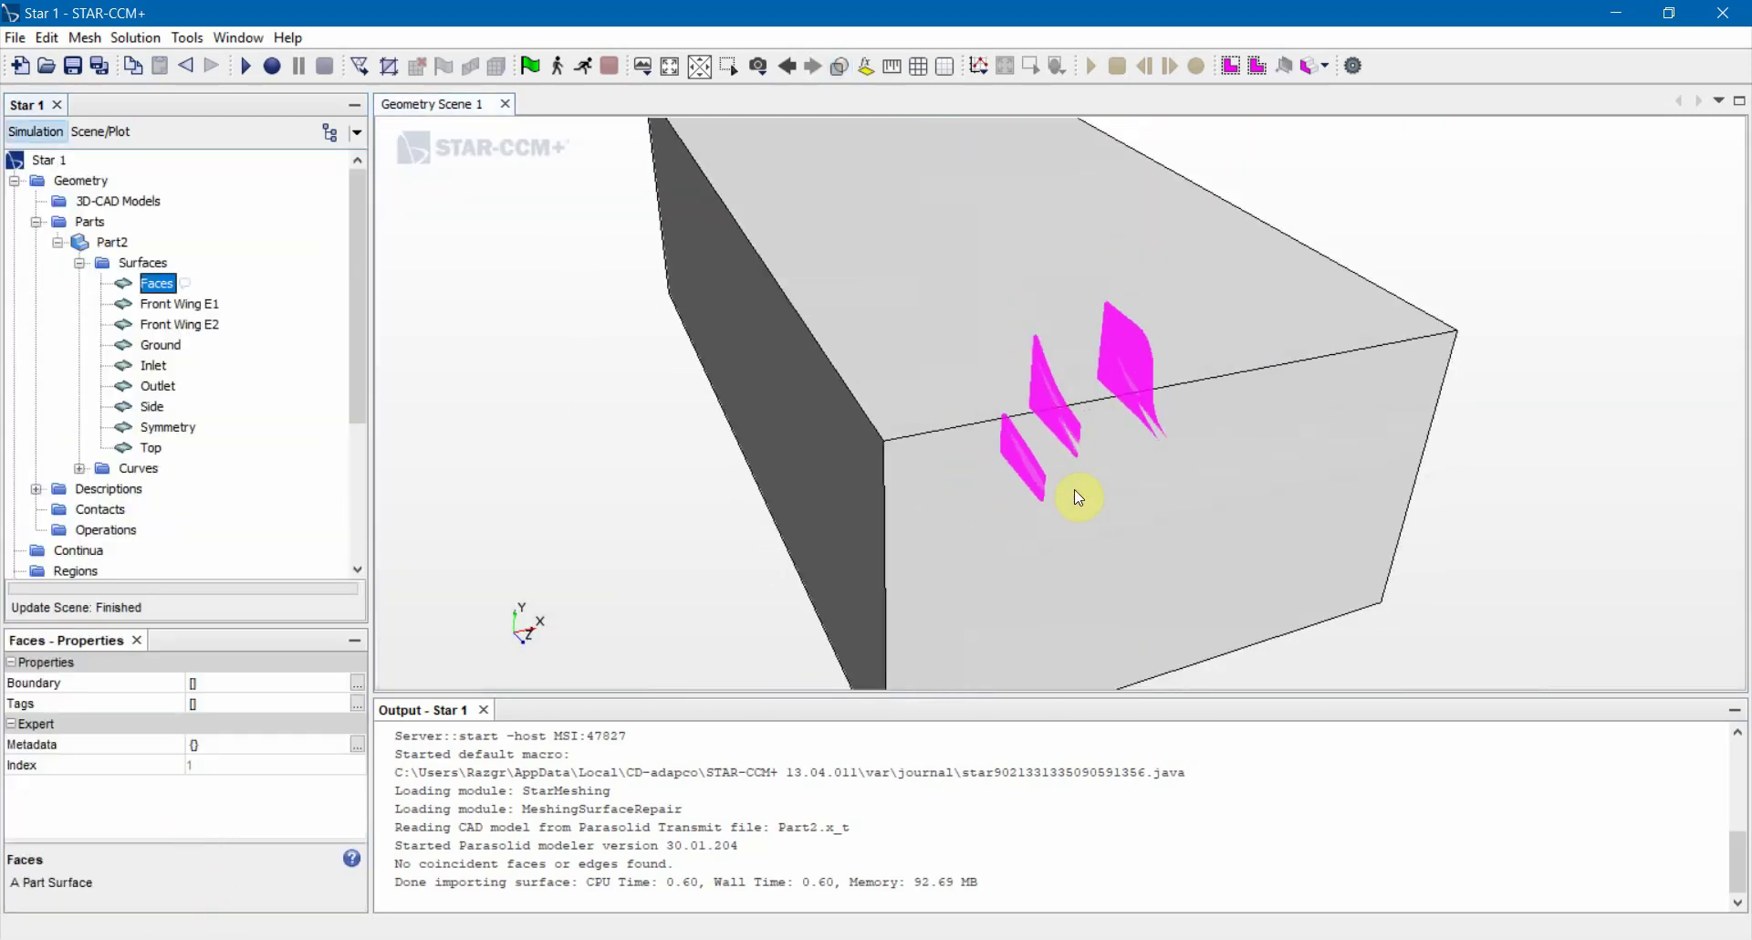
pyautogui.moveTo(1077, 472); pyautogui.dragTo(1312, 517)
pyautogui.click(1524, 382)
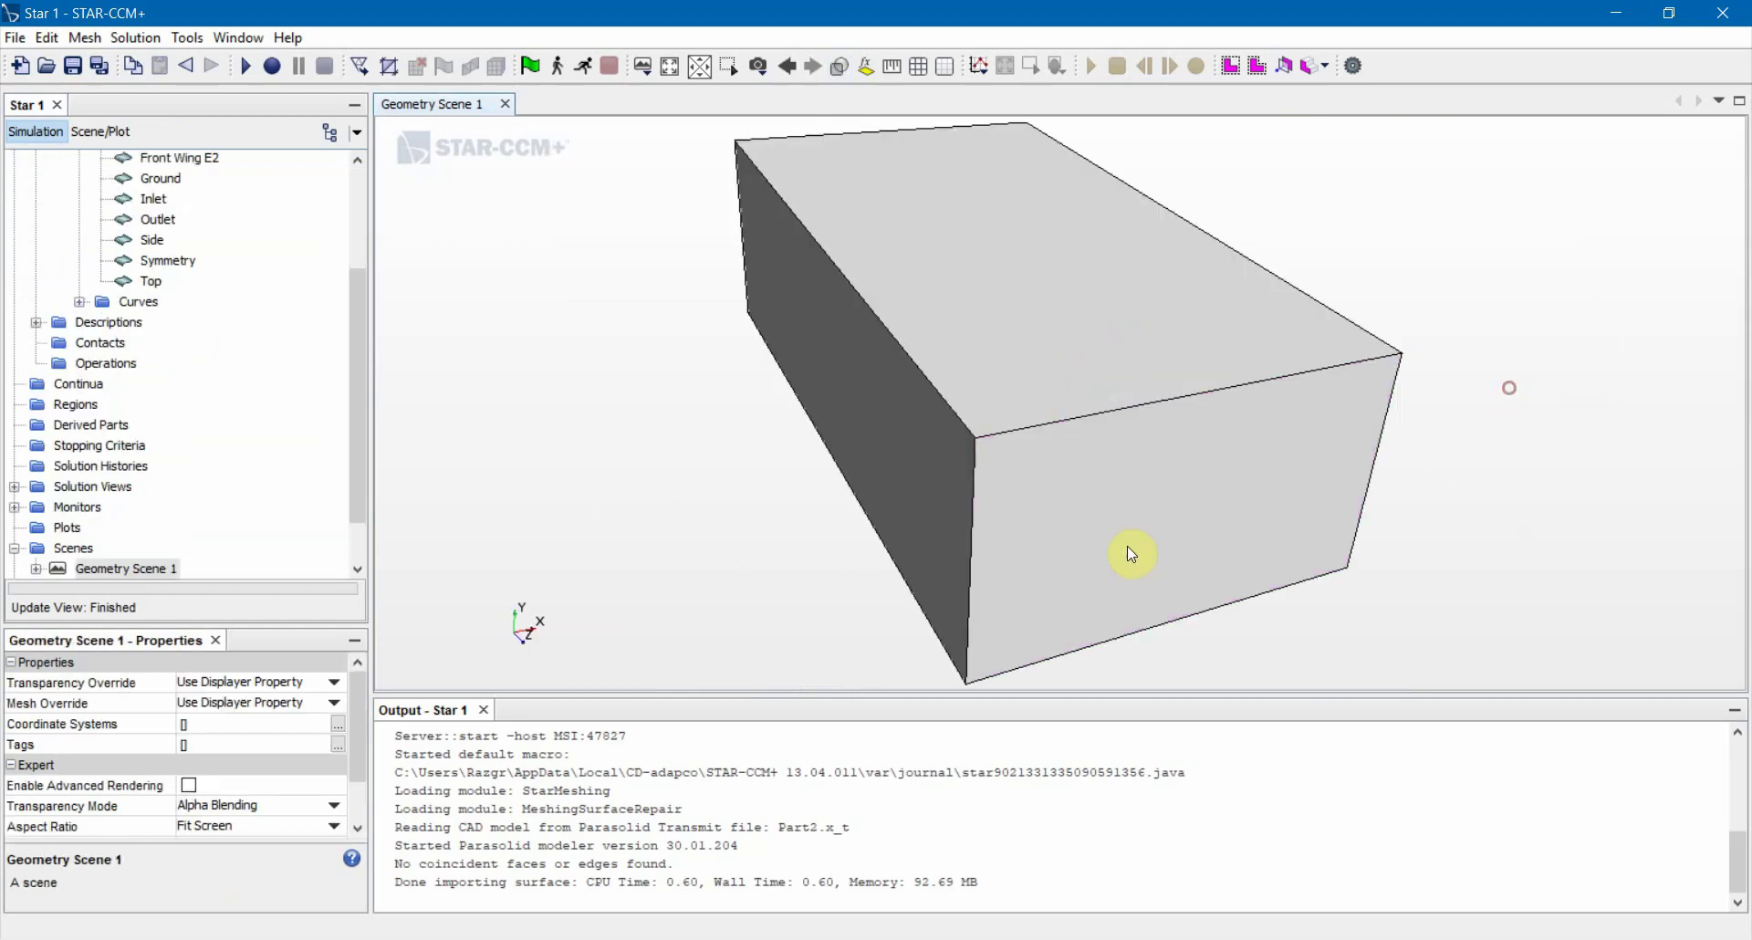
pyautogui.moveTo(1126, 547); pyautogui.dragTo(1153, 364)
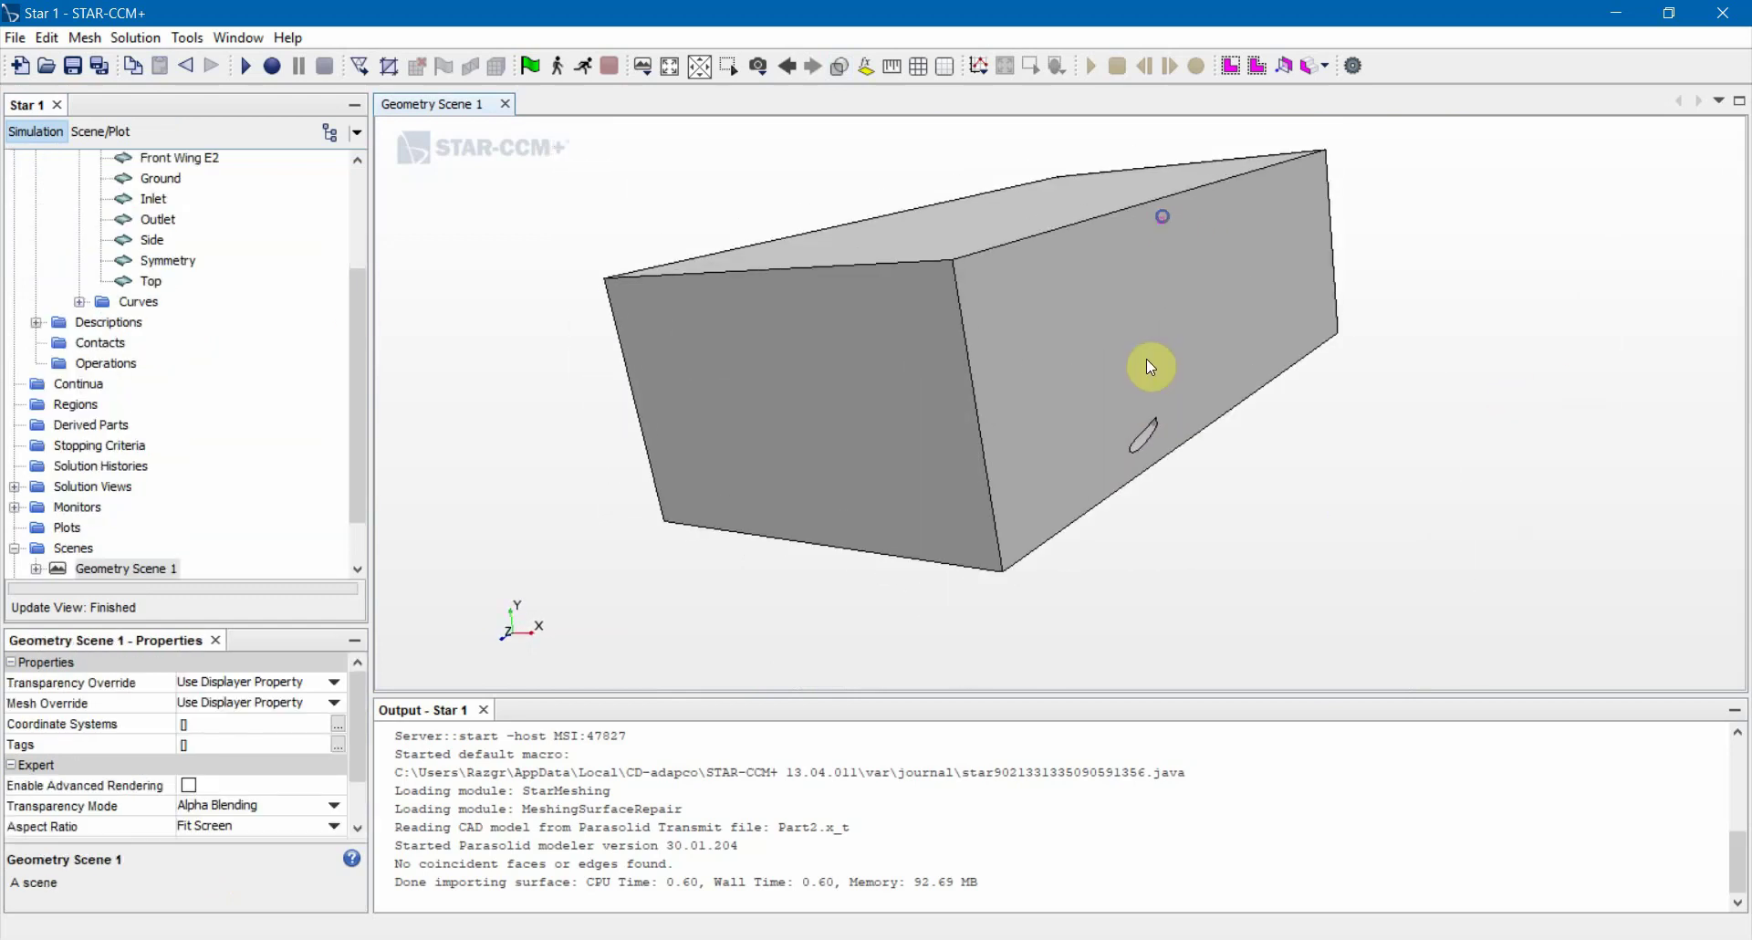
pyautogui.scroll(3, 247, 306)
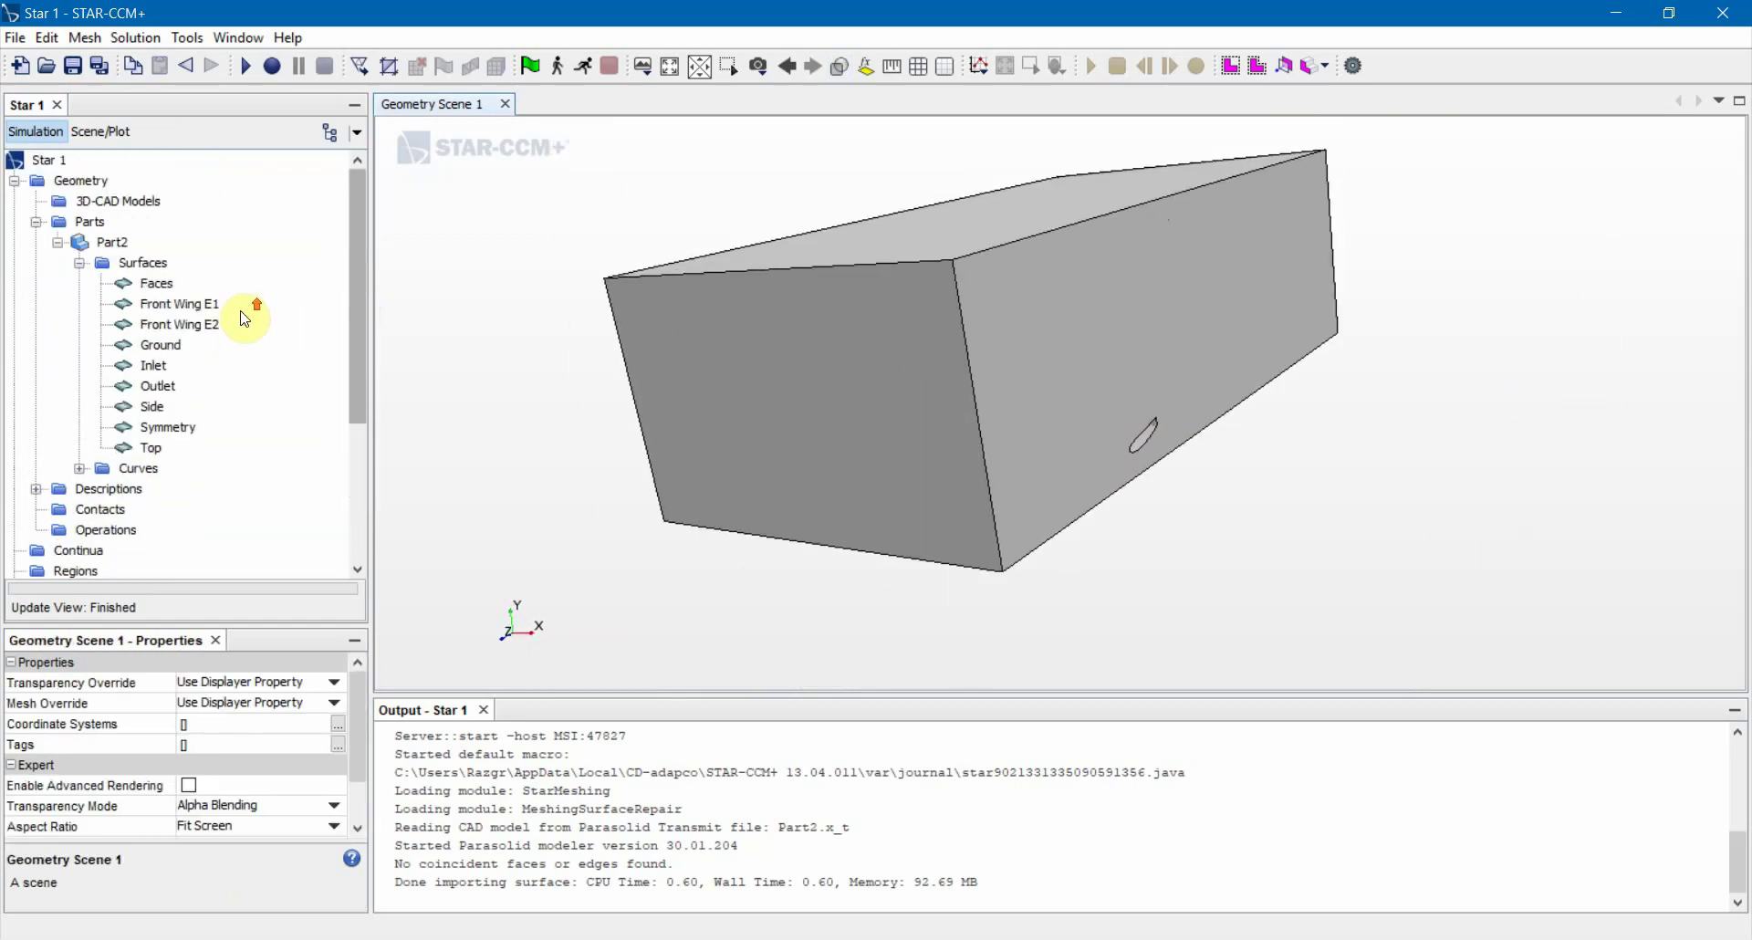
# Expand Curves to show Edges, then collapse Surfaces and the Part2 branch
pyautogui.click(80, 468)
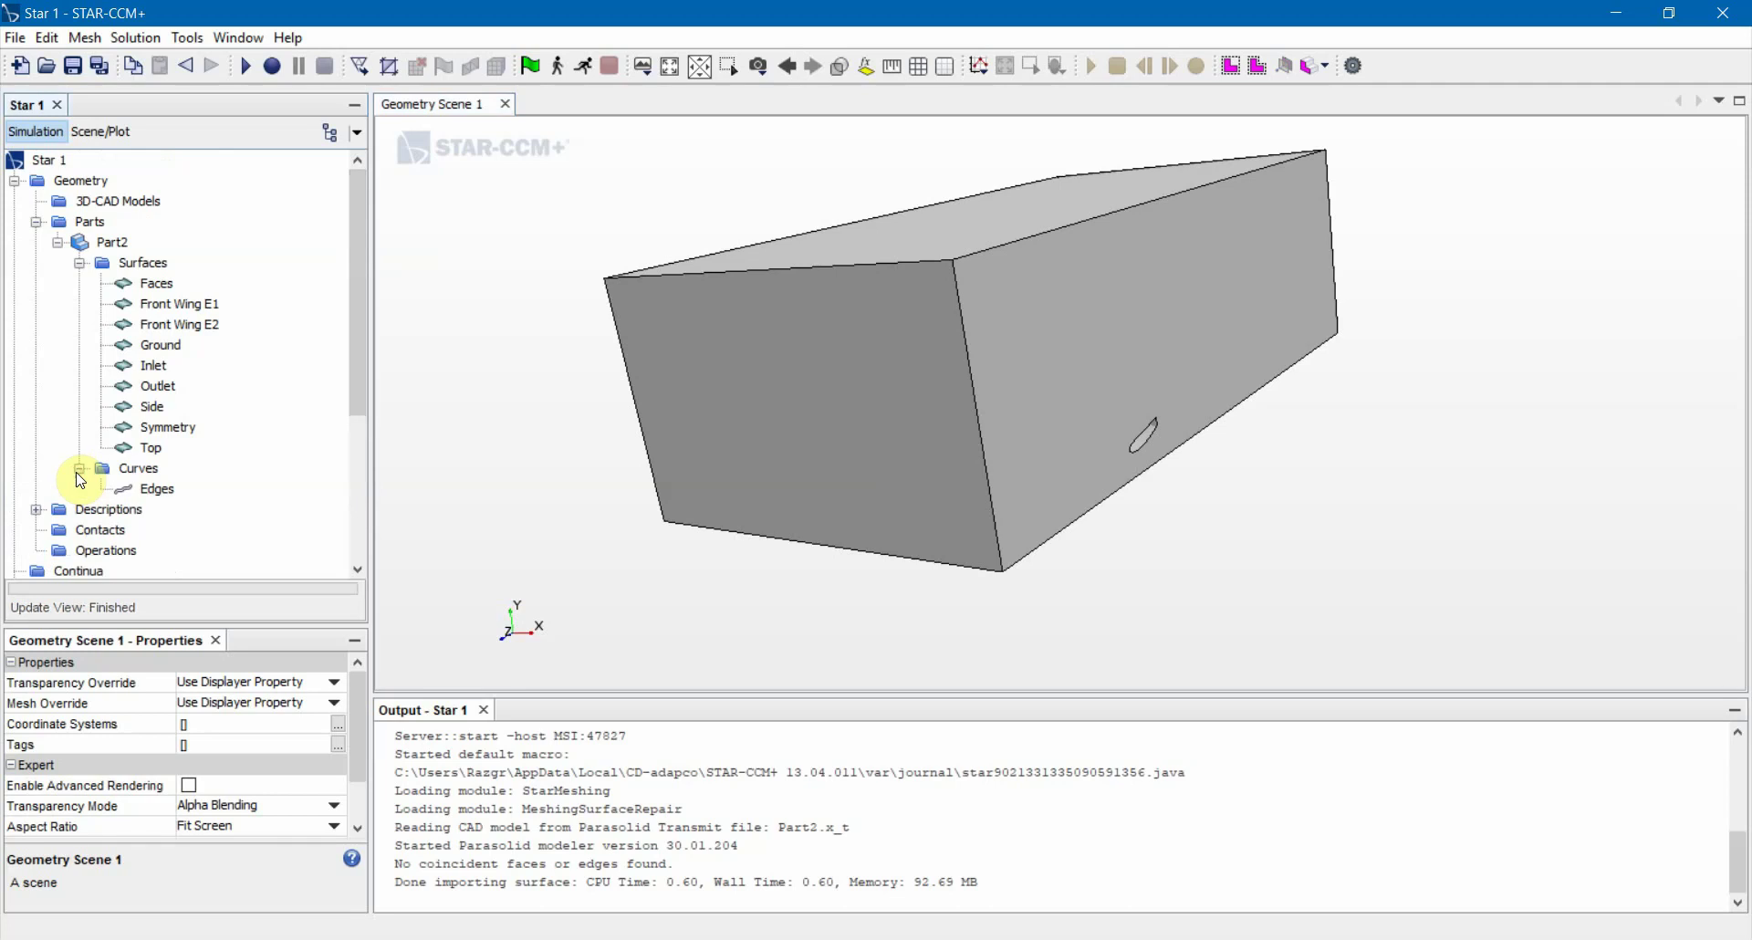
pyautogui.click(80, 264)
pyautogui.click(57, 243)
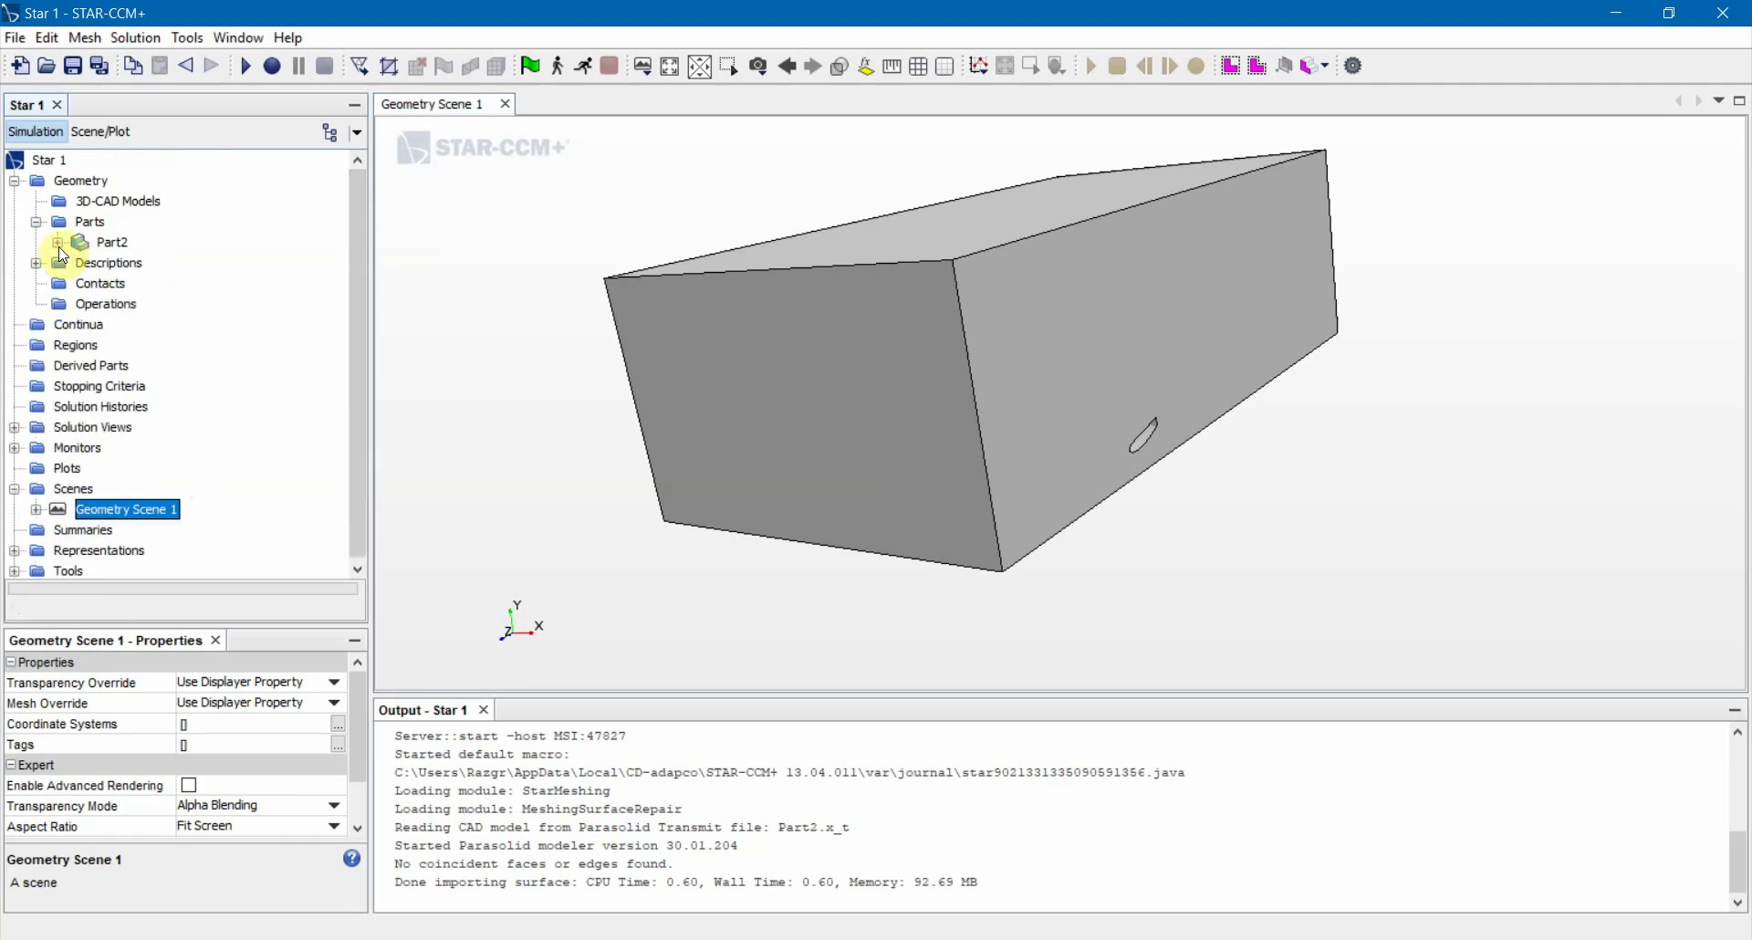
pyautogui.moveTo(943, 342); pyautogui.dragTo(965, 350)
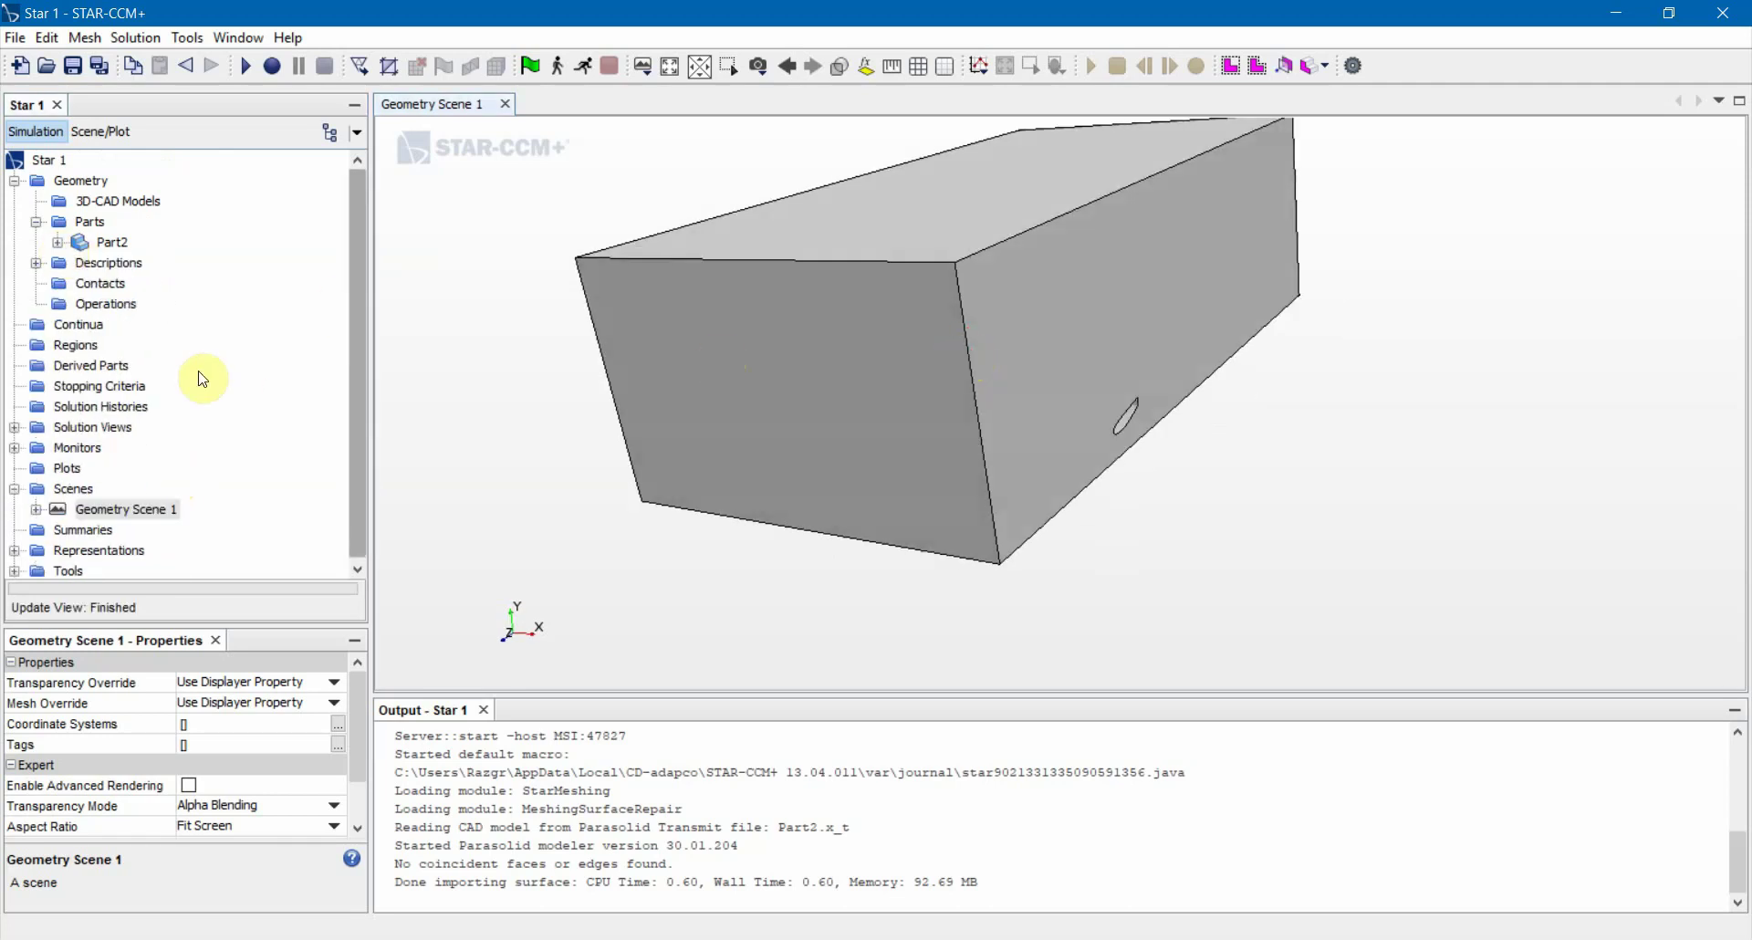